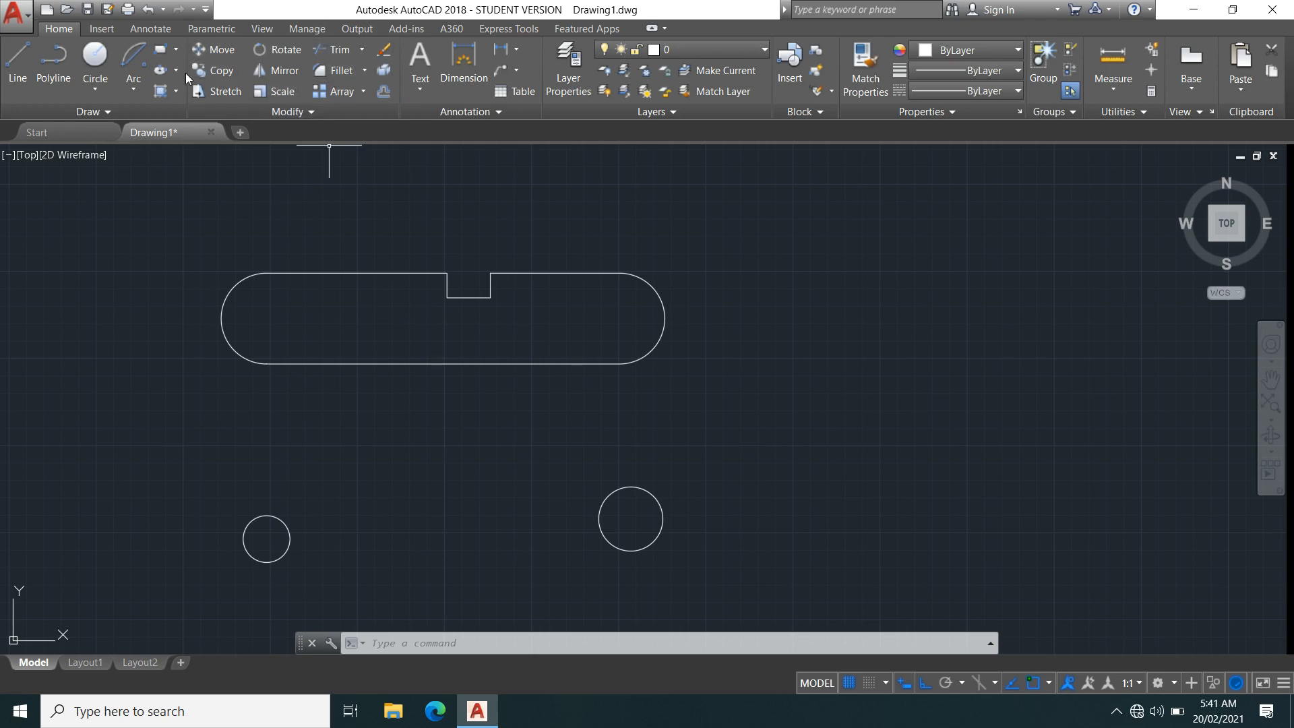
pyautogui.click(314, 111)
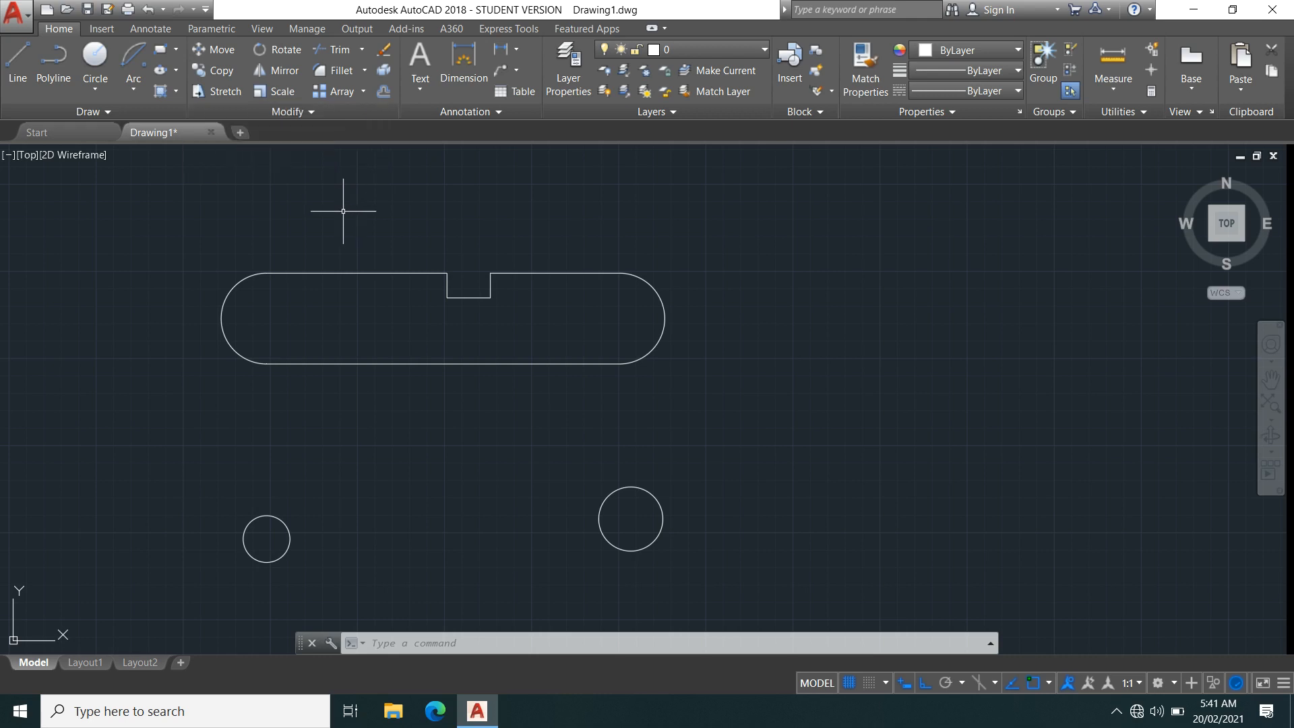
pyautogui.click(221, 49)
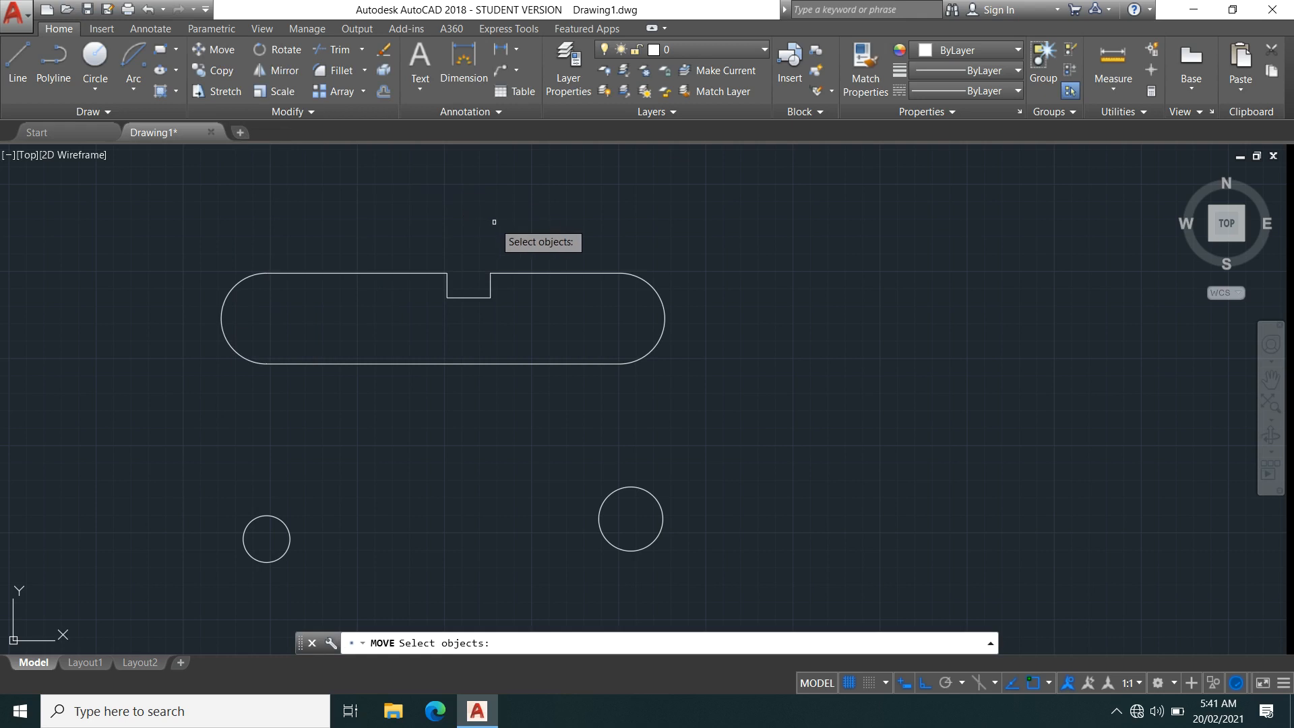
pyautogui.press('Escape')
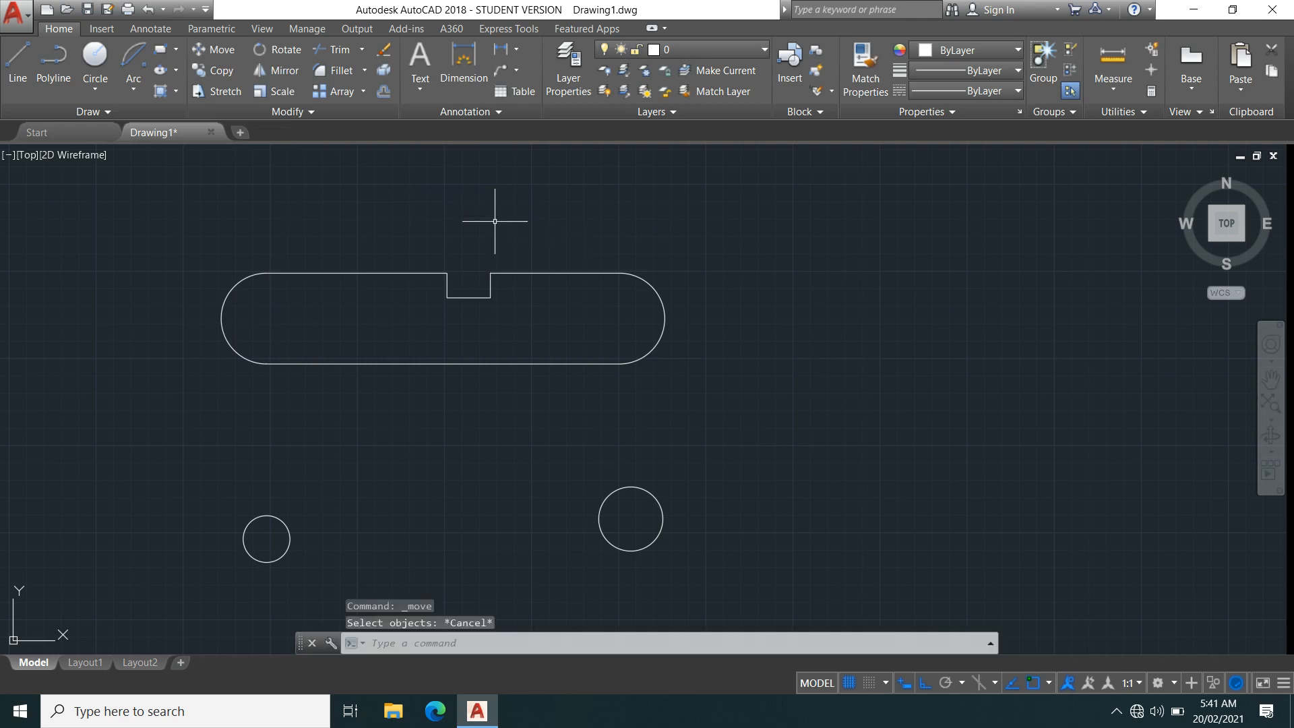
# Move the small circle by its centre to the centre of the notched plate's left rounded end
pyautogui.write('M')
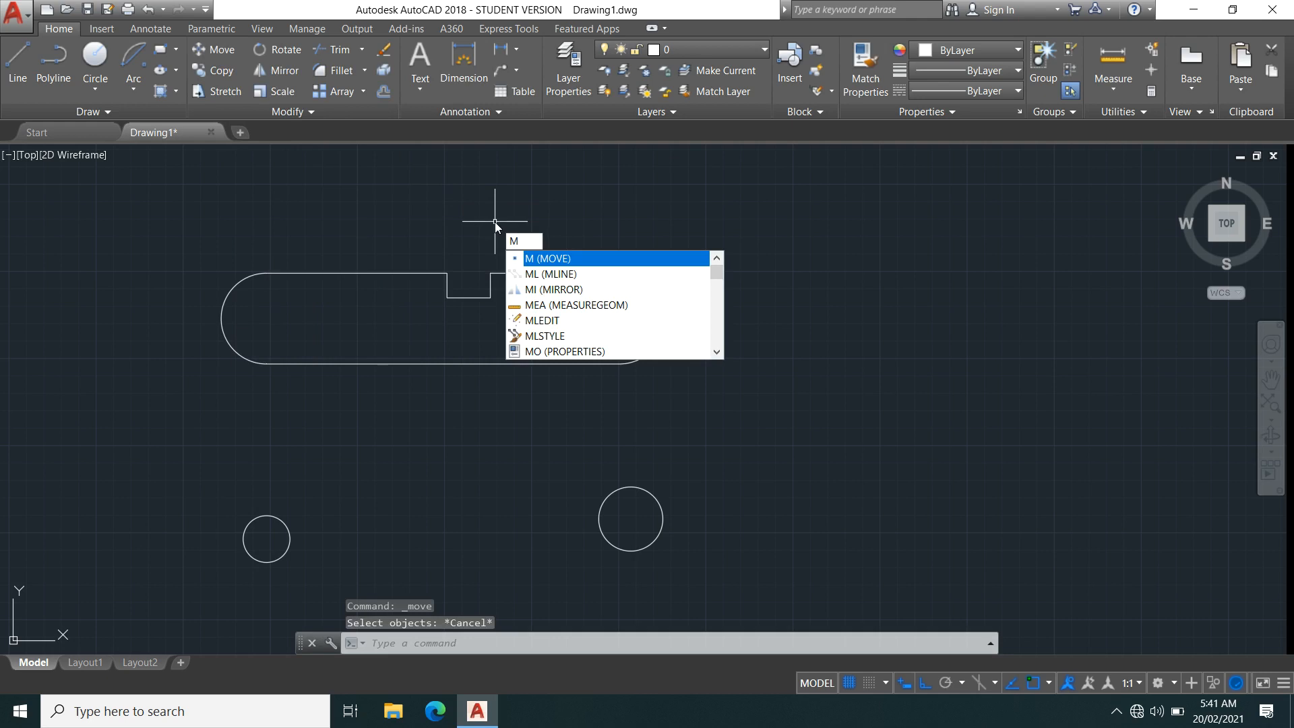
pyautogui.press('Return')
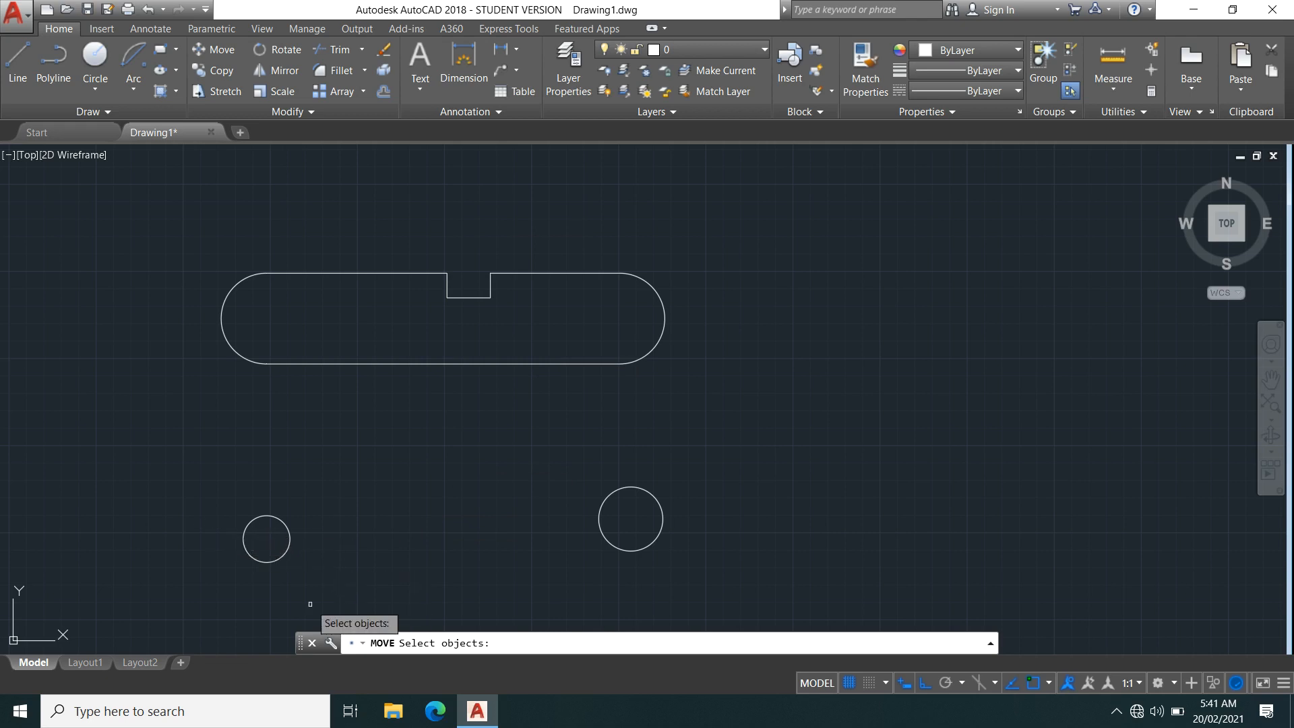
pyautogui.click(343, 609)
pyautogui.click(202, 451)
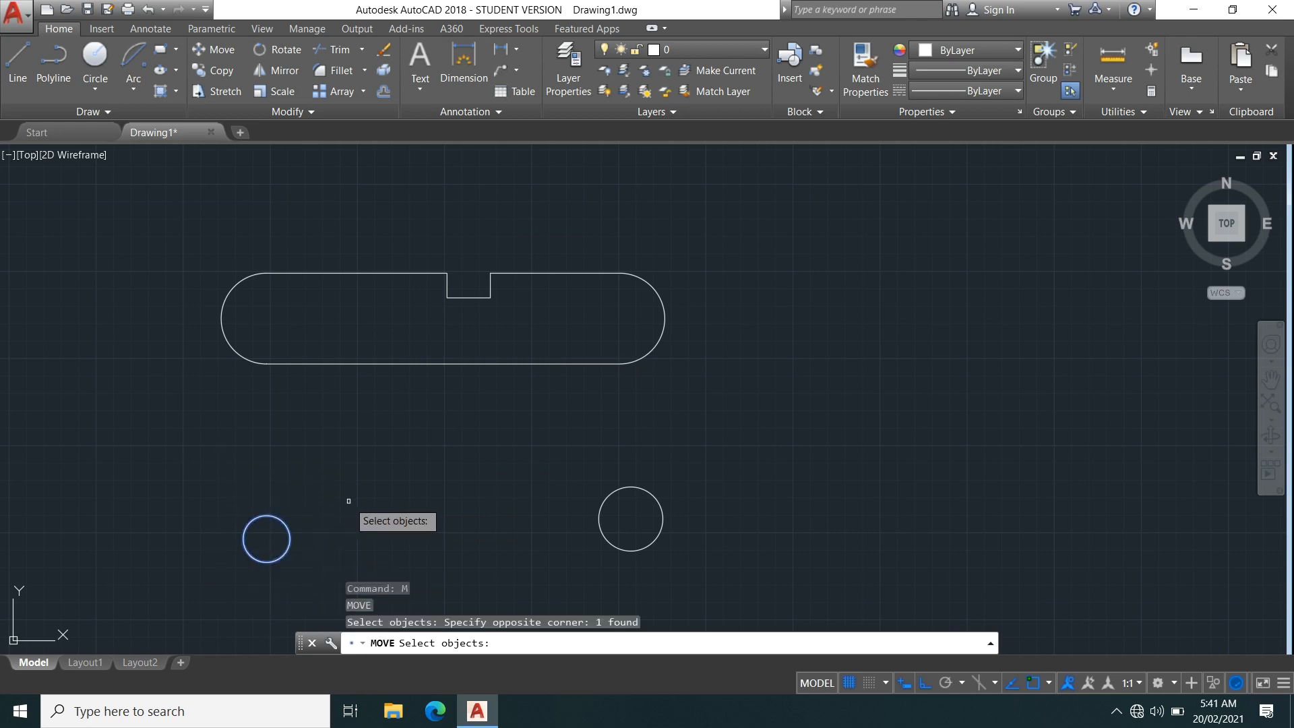
pyautogui.press('Return')
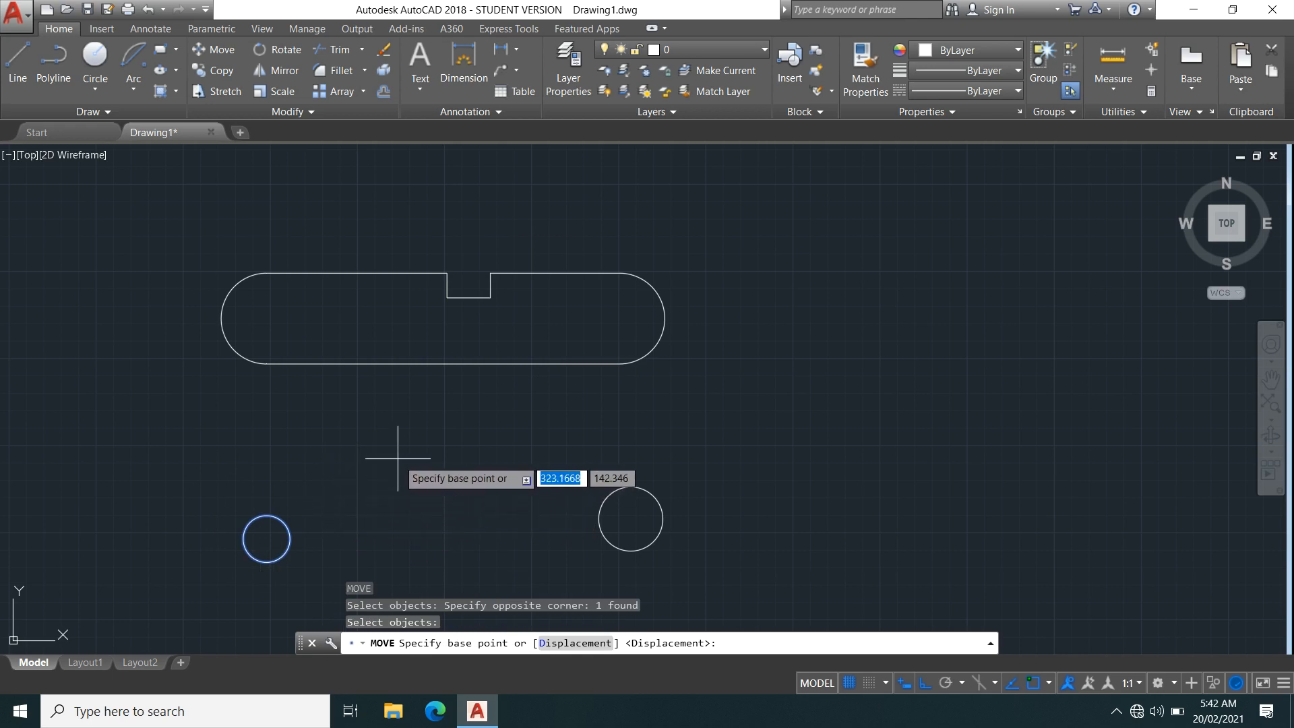
pyautogui.click(266, 539)
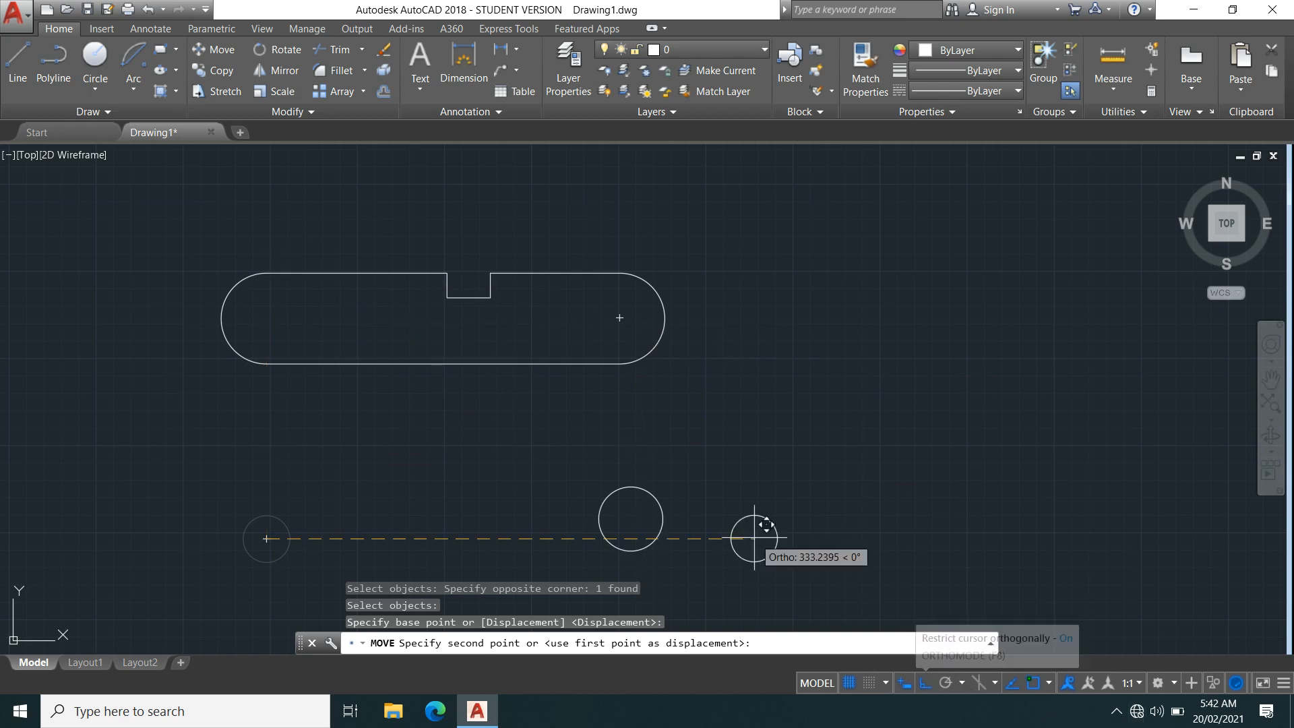
pyautogui.click(261, 317)
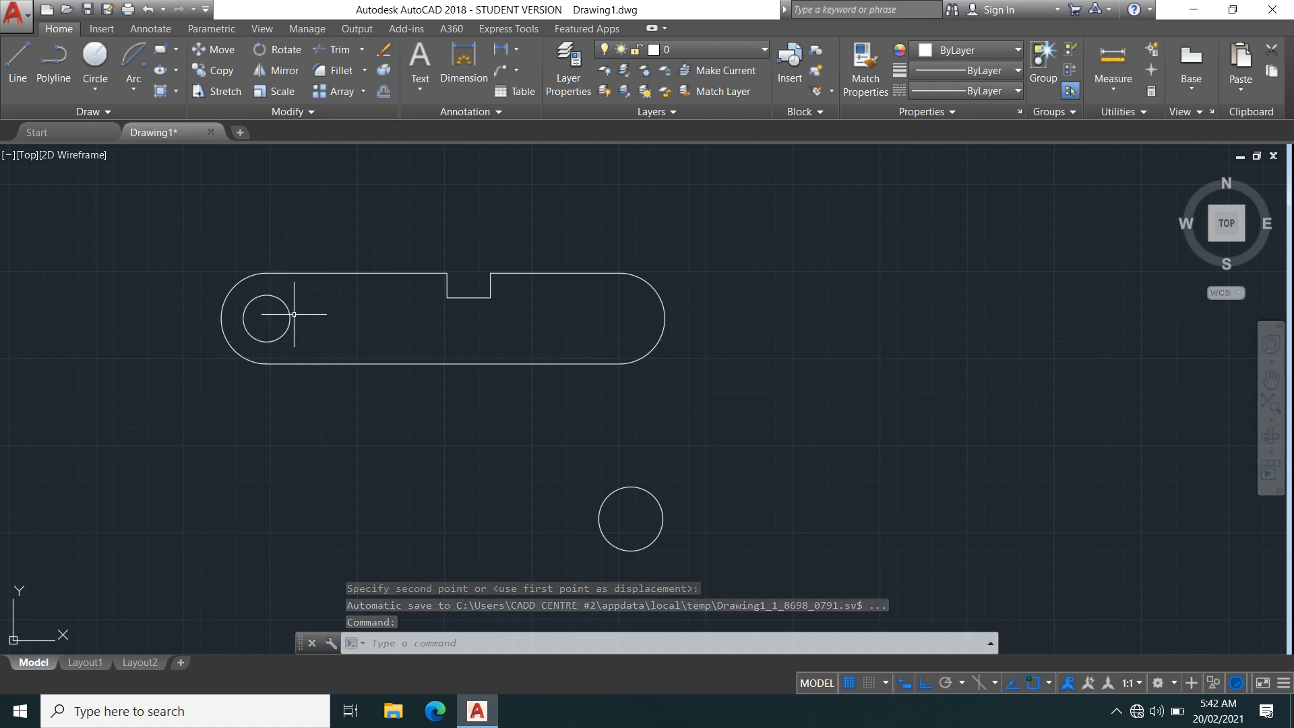
# Move the large circle by its centre, with Ortho mode turned off, to directly below the centre of the plate's right rounded end
pyautogui.click(231, 54)
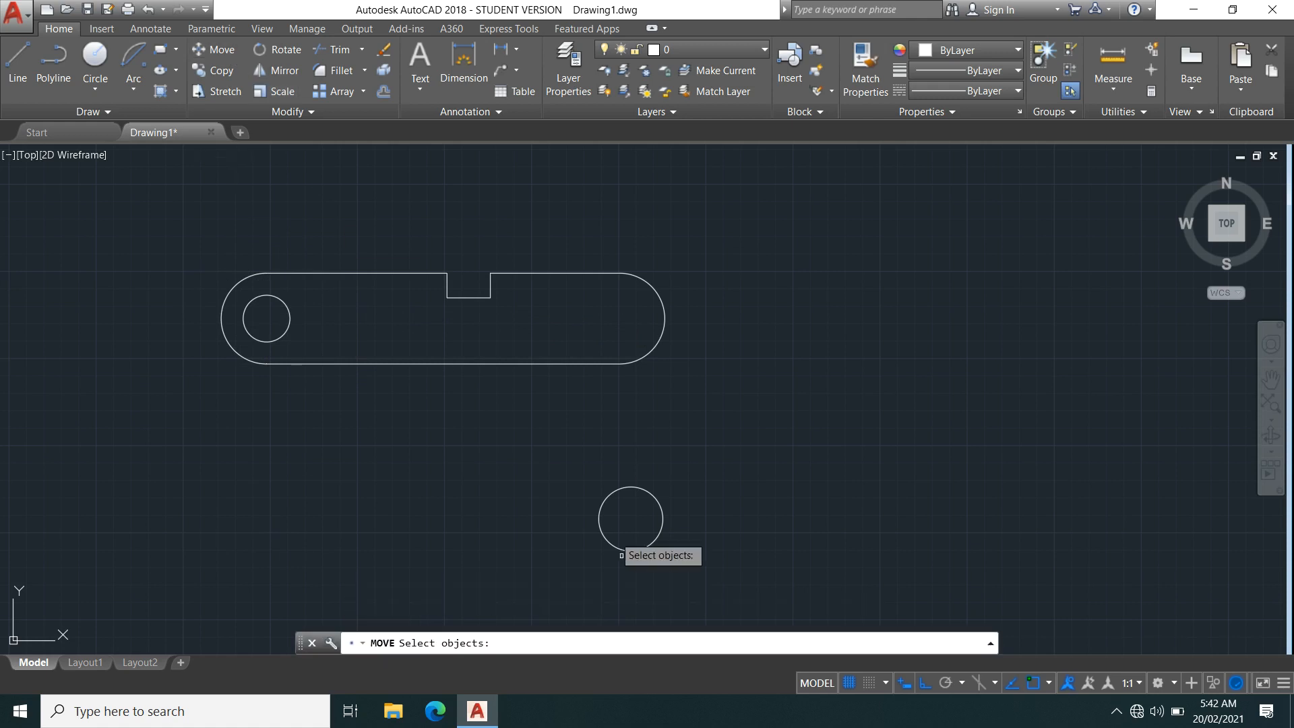
pyautogui.click(644, 549)
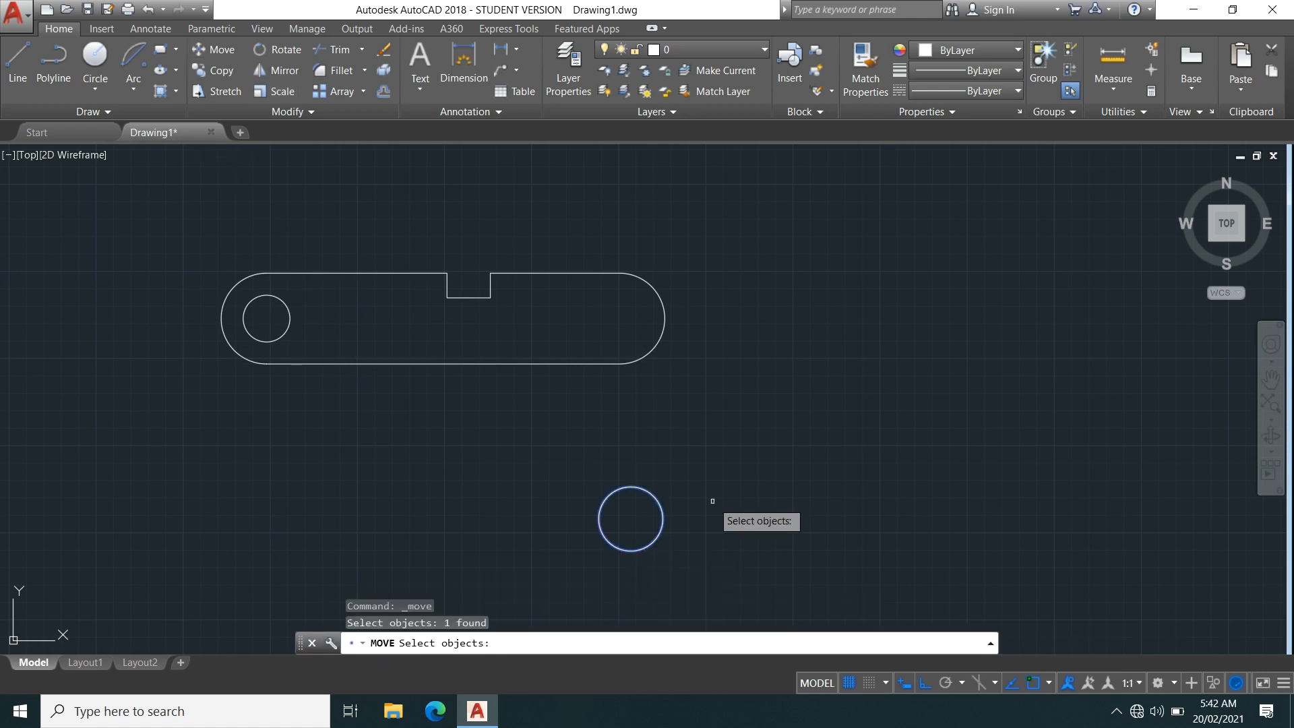
pyautogui.press('Return')
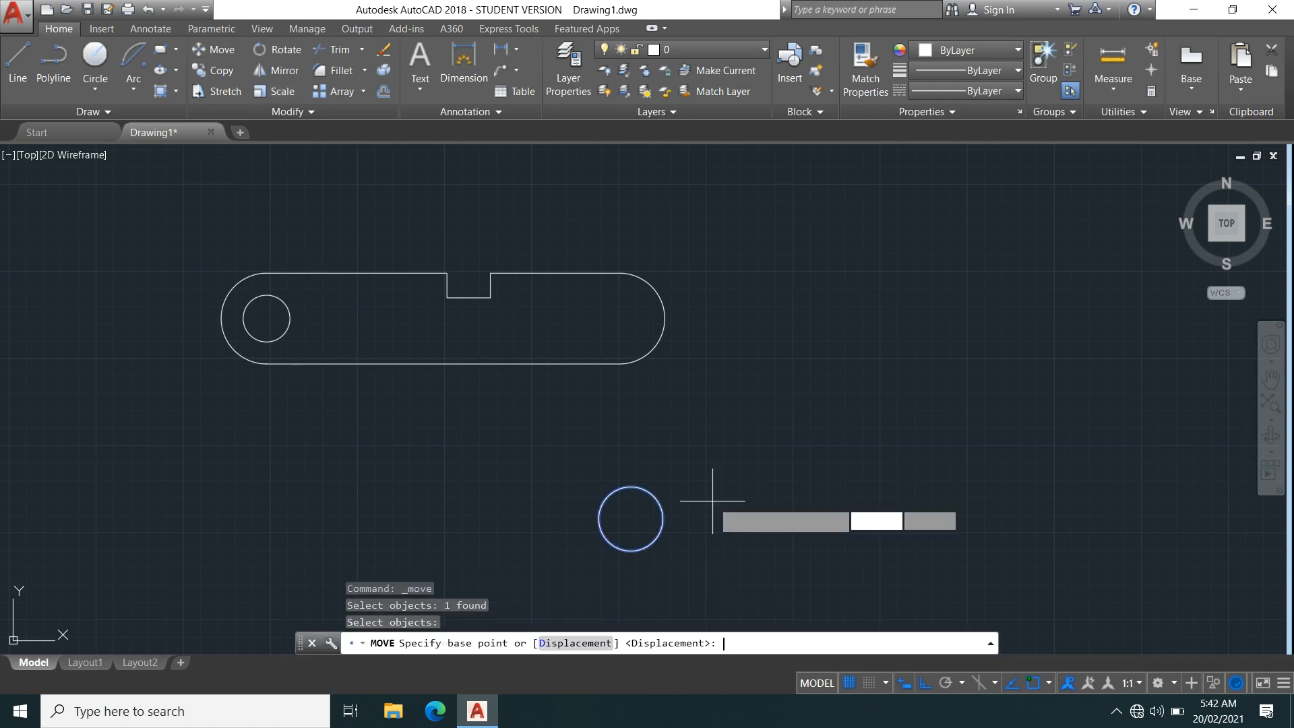
pyautogui.click(631, 519)
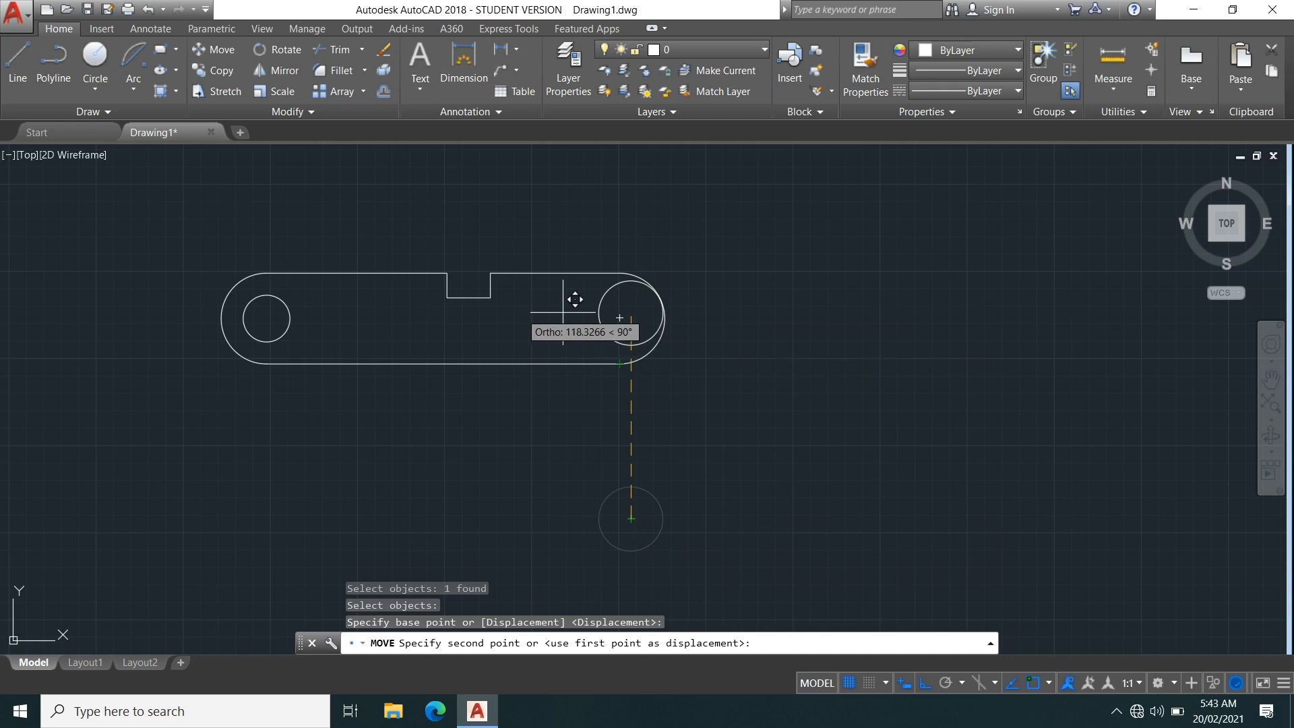
pyautogui.click(924, 683)
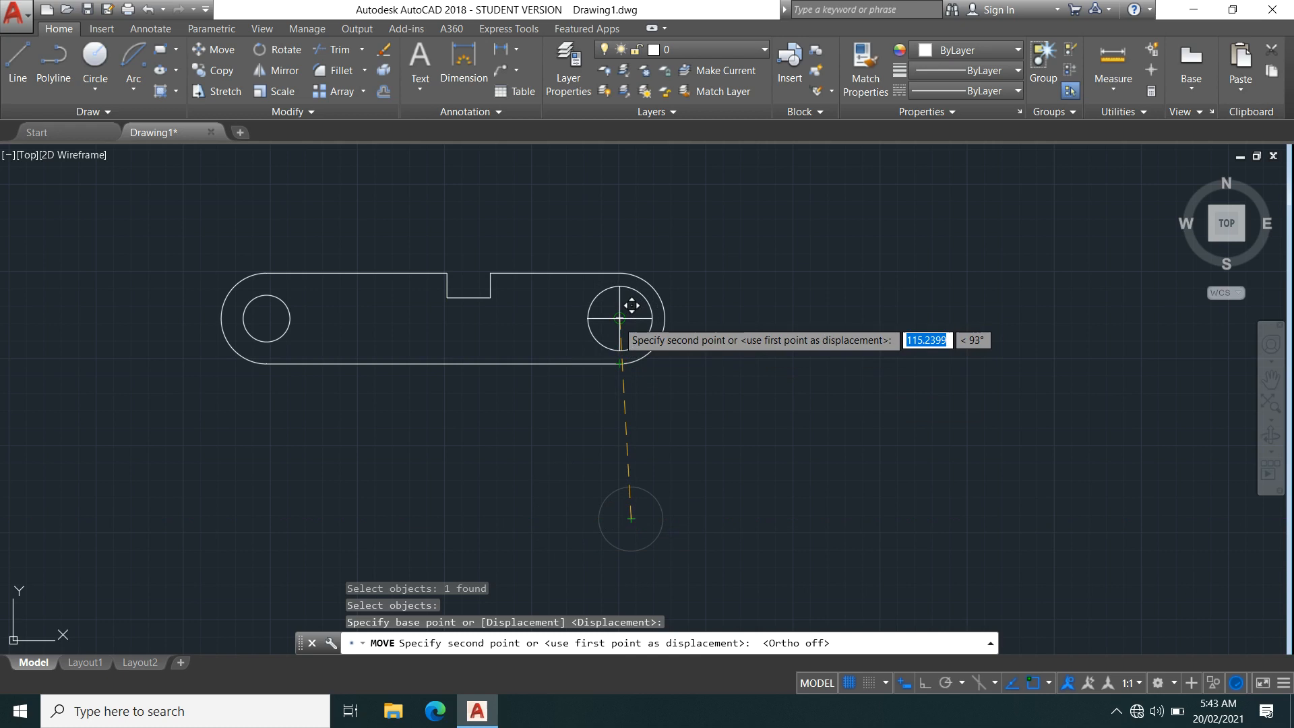
pyautogui.click(619, 516)
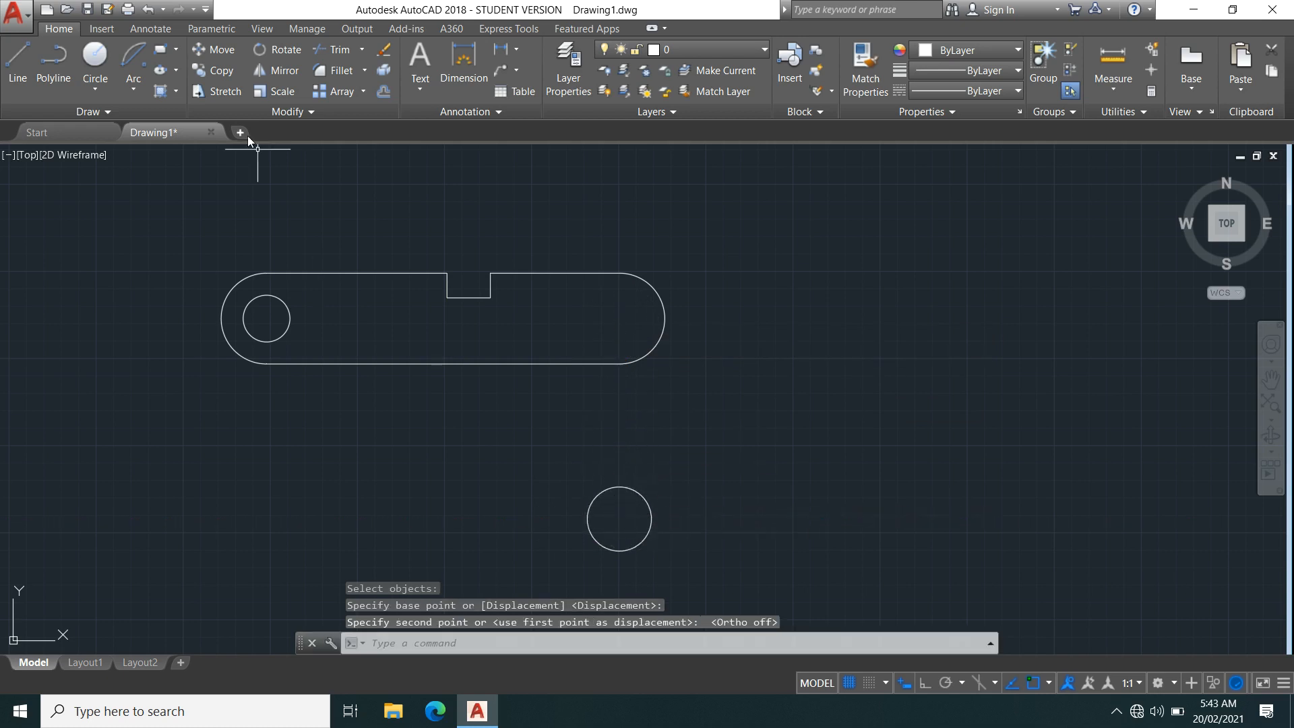
# Move the large circle 110 units by its centre, up into the right part of the notched plate
pyautogui.write('m')
pyautogui.press('Return')
pyautogui.click(701, 563)
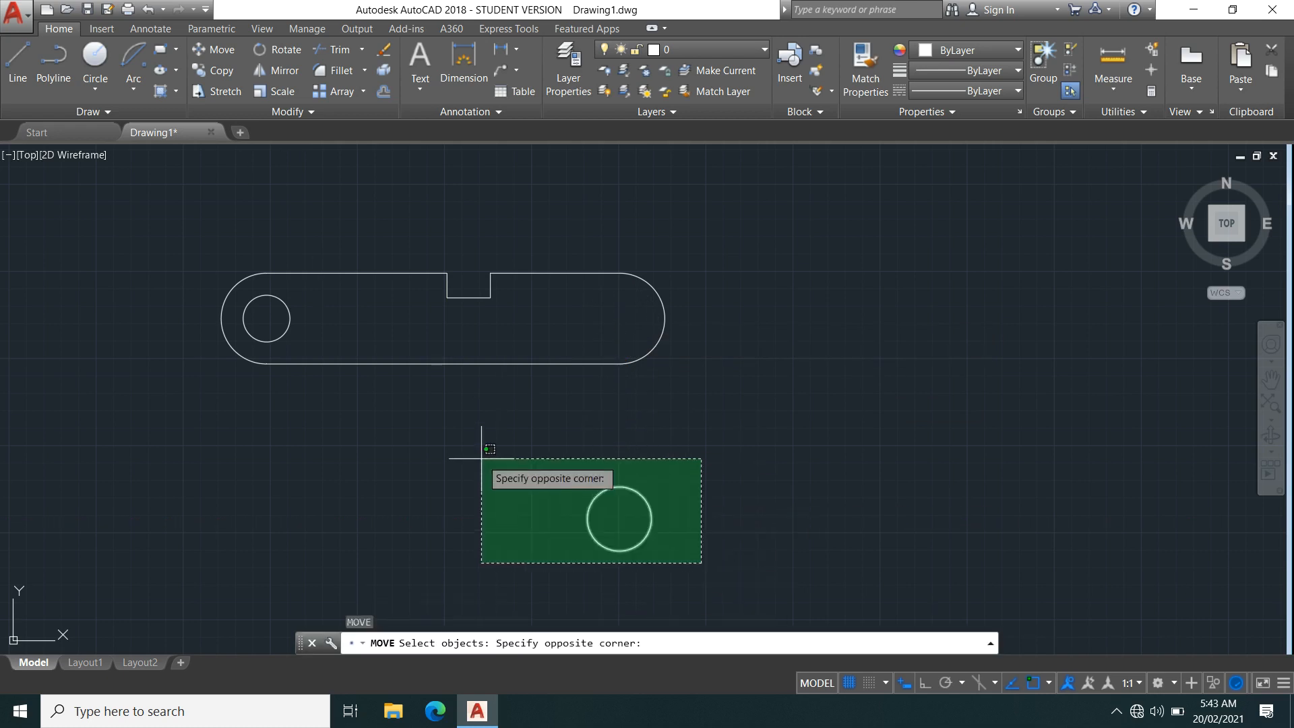
pyautogui.click(481, 460)
pyautogui.press('Return')
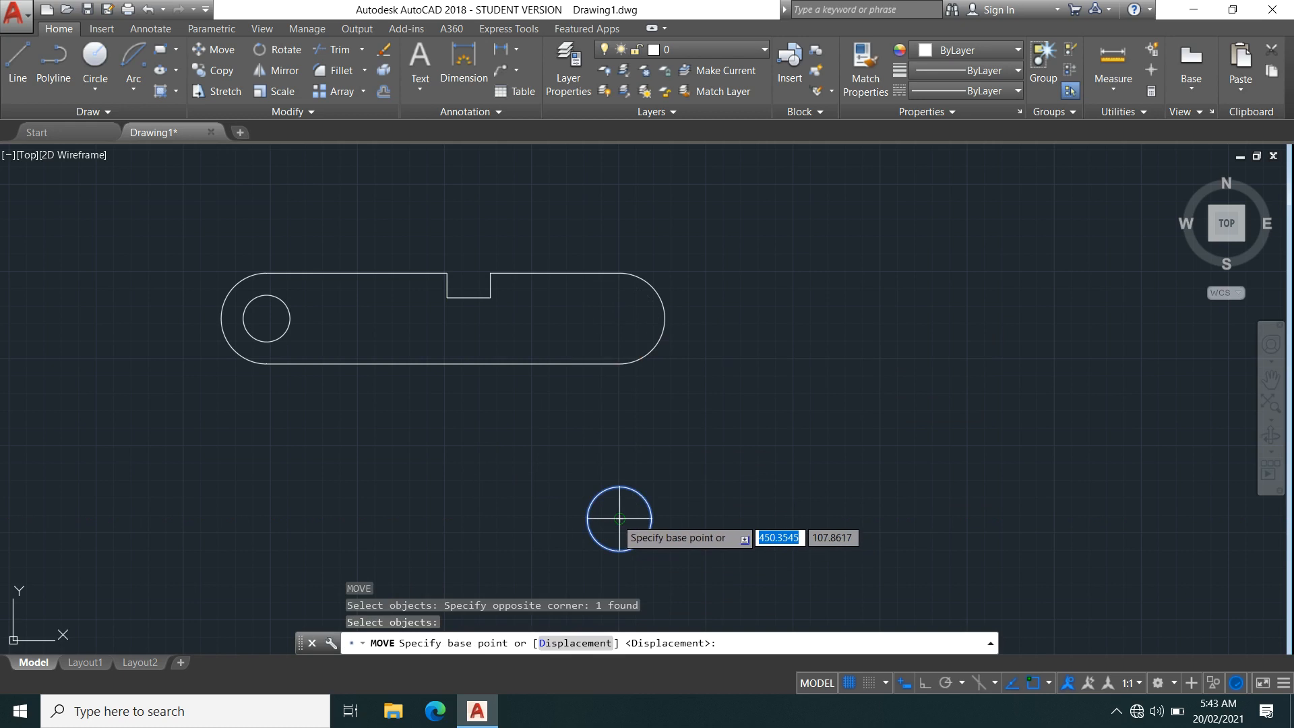
pyautogui.click(619, 518)
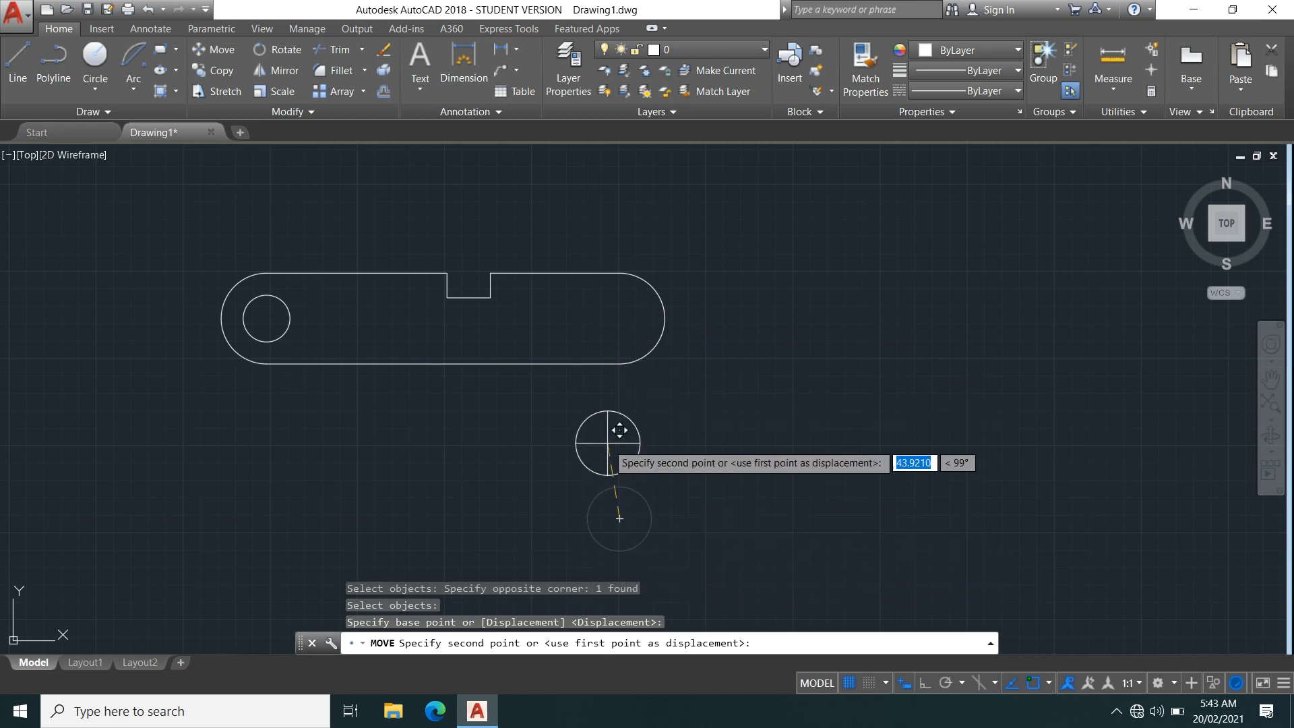
pyautogui.write('110')
pyautogui.press('Return')
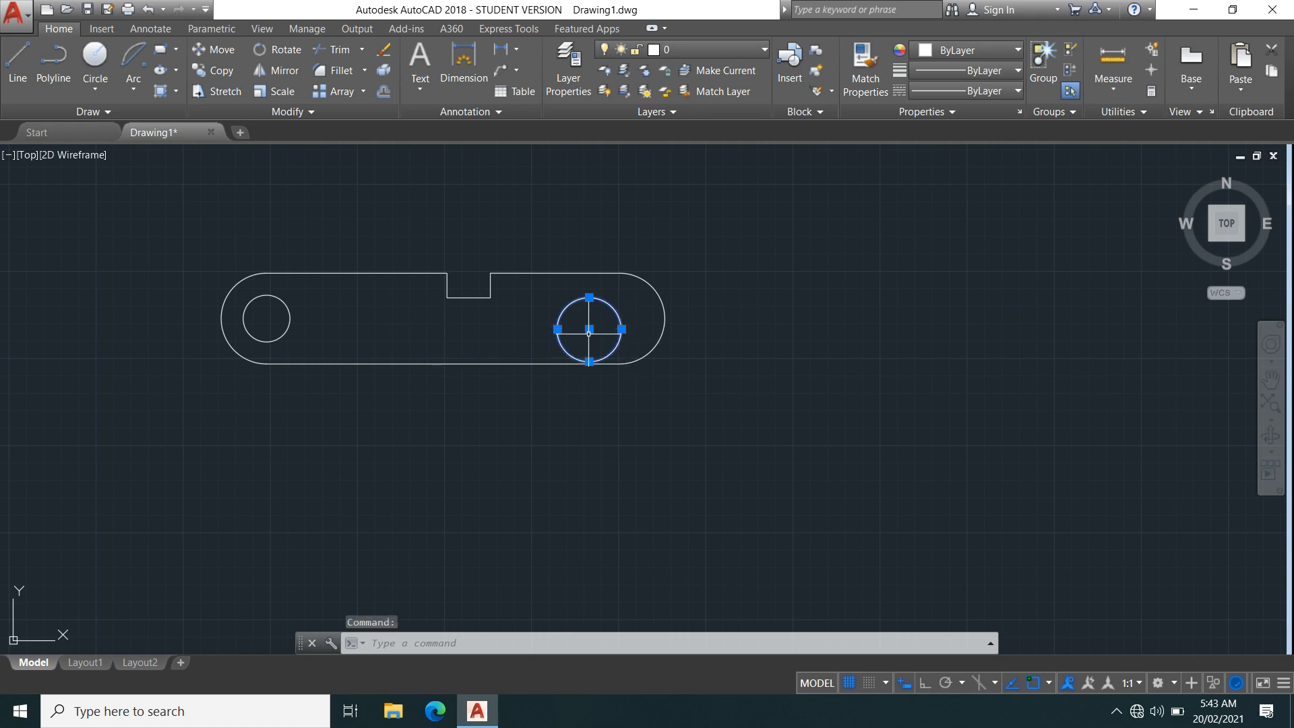
# Reposition the large circle by its centre grip at the centre of the plate's right rounded end and deselect it
pyautogui.click(589, 329)
pyautogui.click(618, 316)
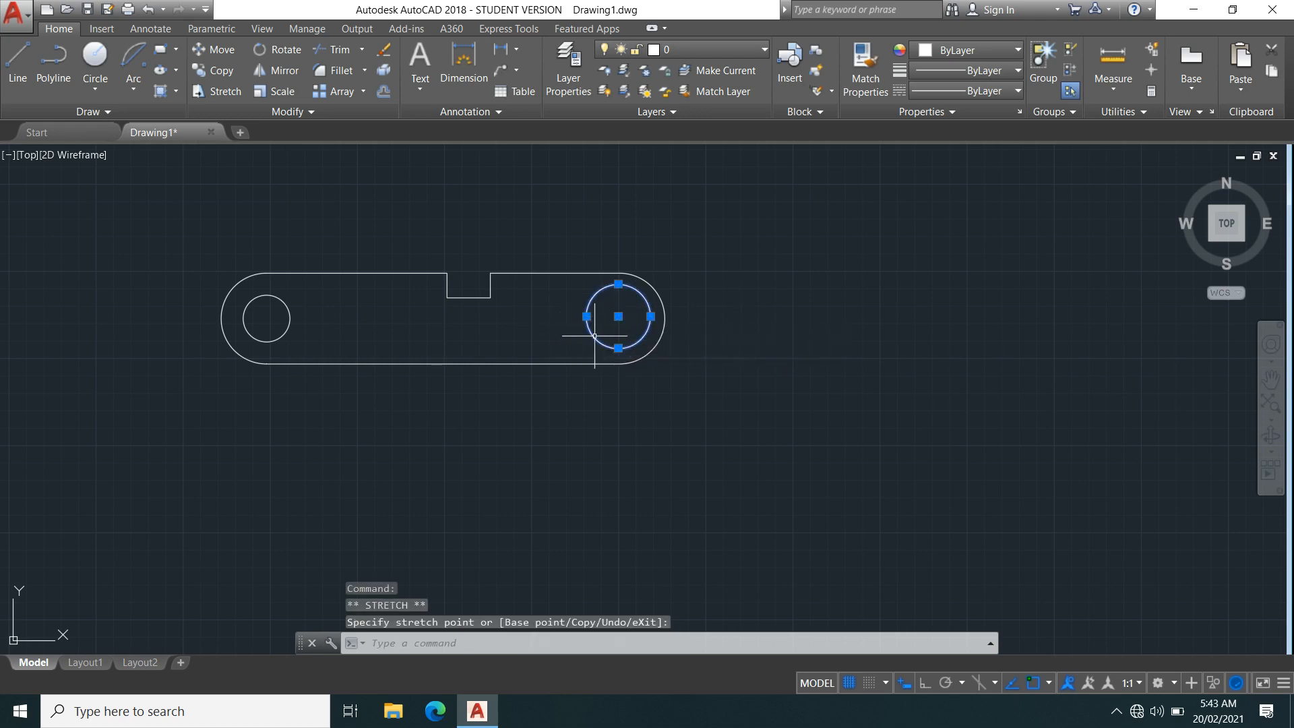
pyautogui.press('Escape')
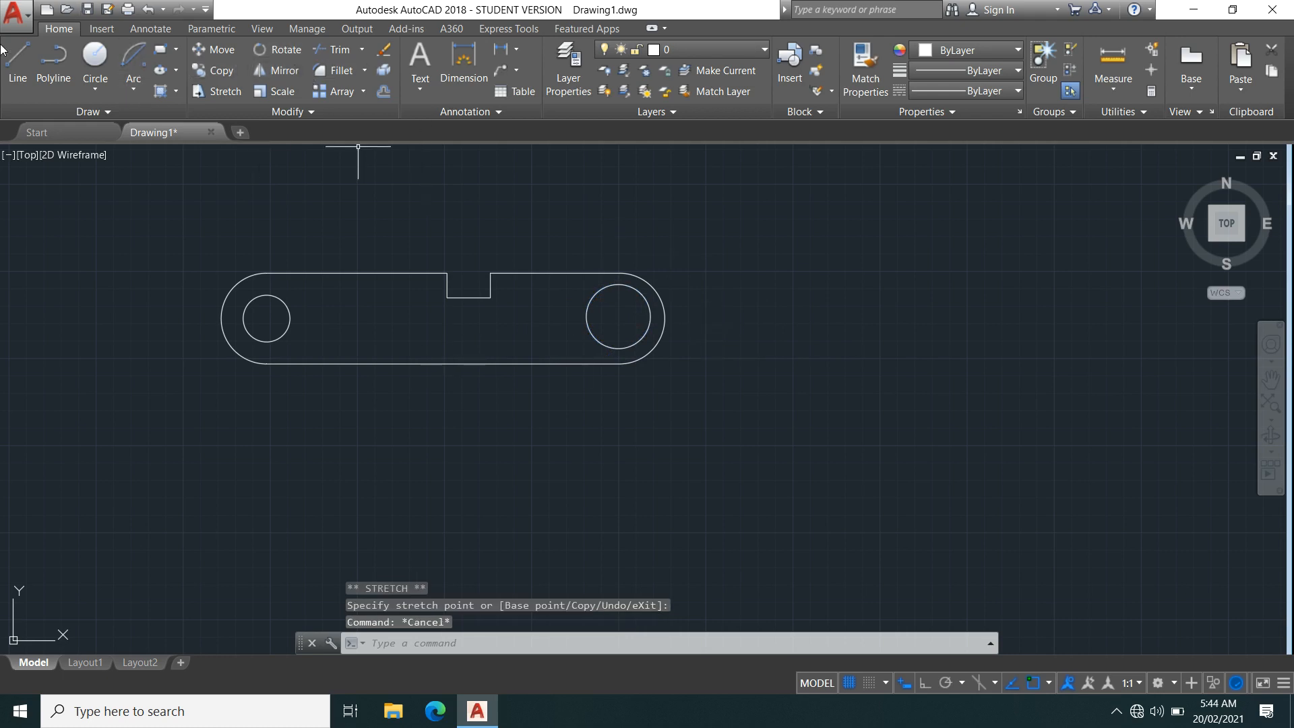
# Draw a horizontal line about 188 units long in the empty area to the lower right of the plate
pyautogui.click(18, 65)
pyautogui.moveTo(780, 433); pyautogui.dragTo(523, 410, button='middle')
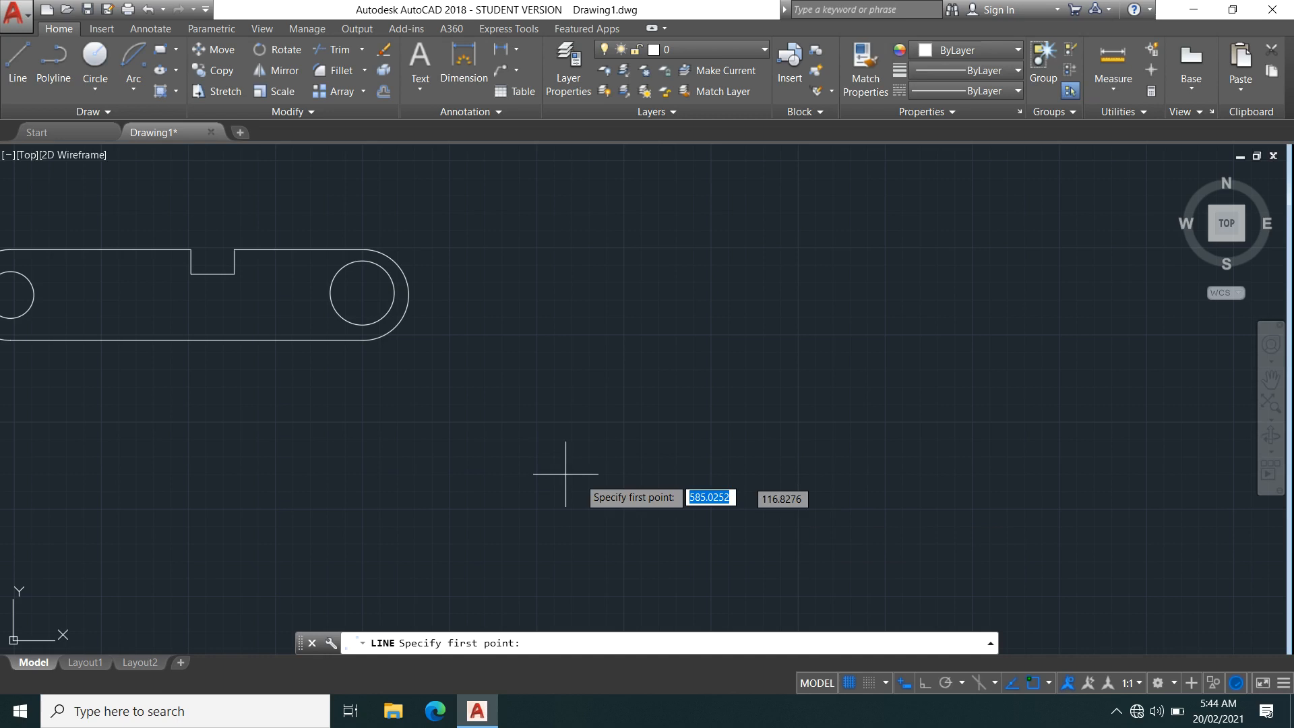
pyautogui.click(531, 464)
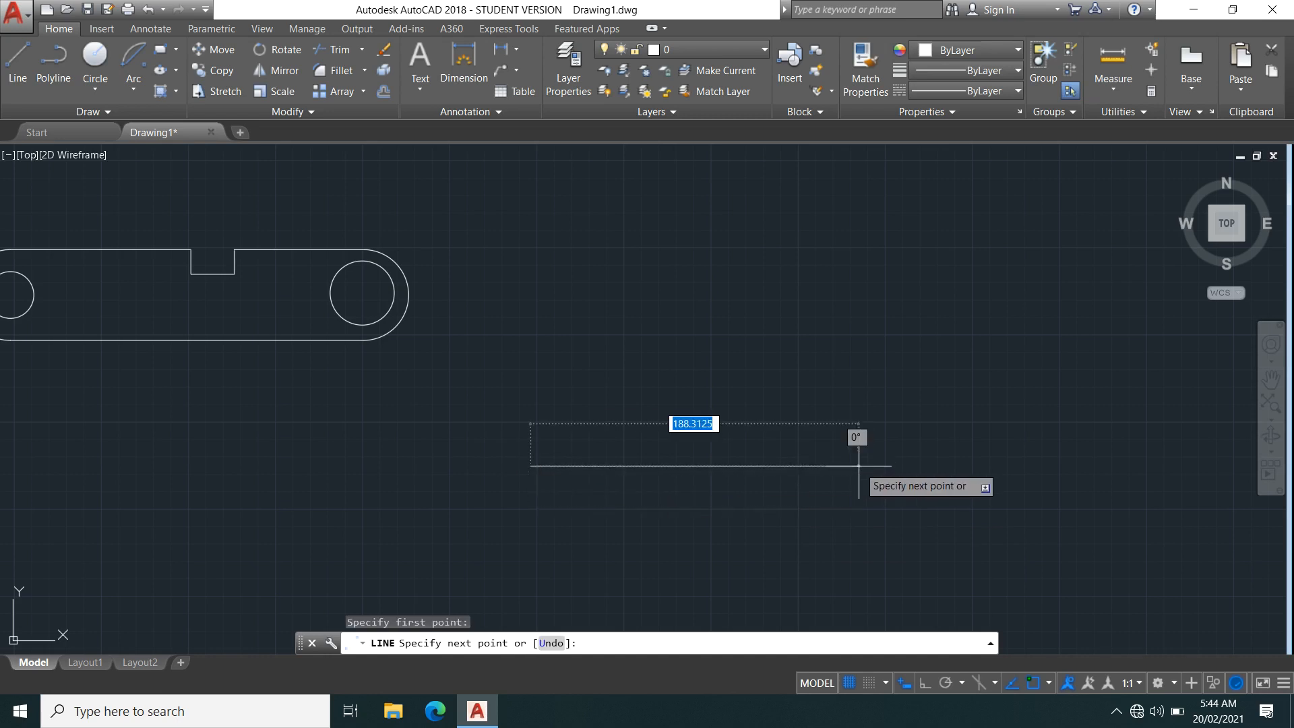
pyautogui.click(859, 465)
pyautogui.rightClick(858, 361)
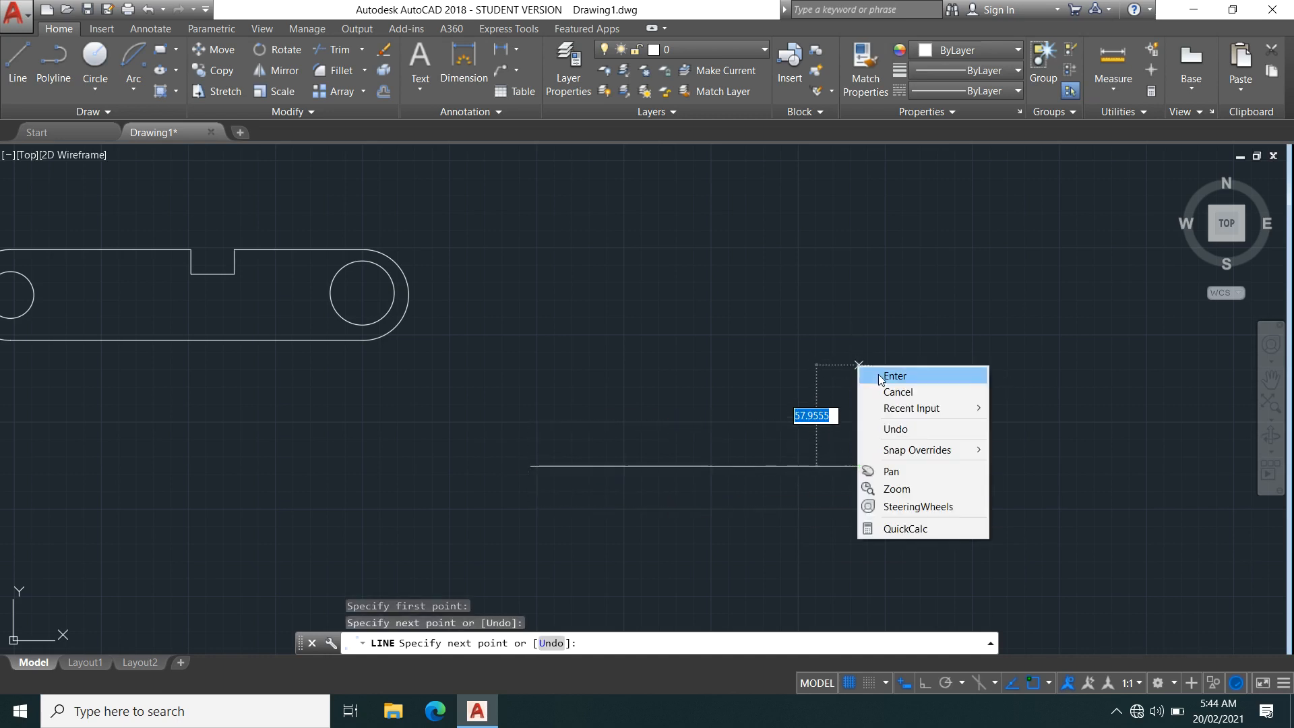
pyautogui.click(883, 378)
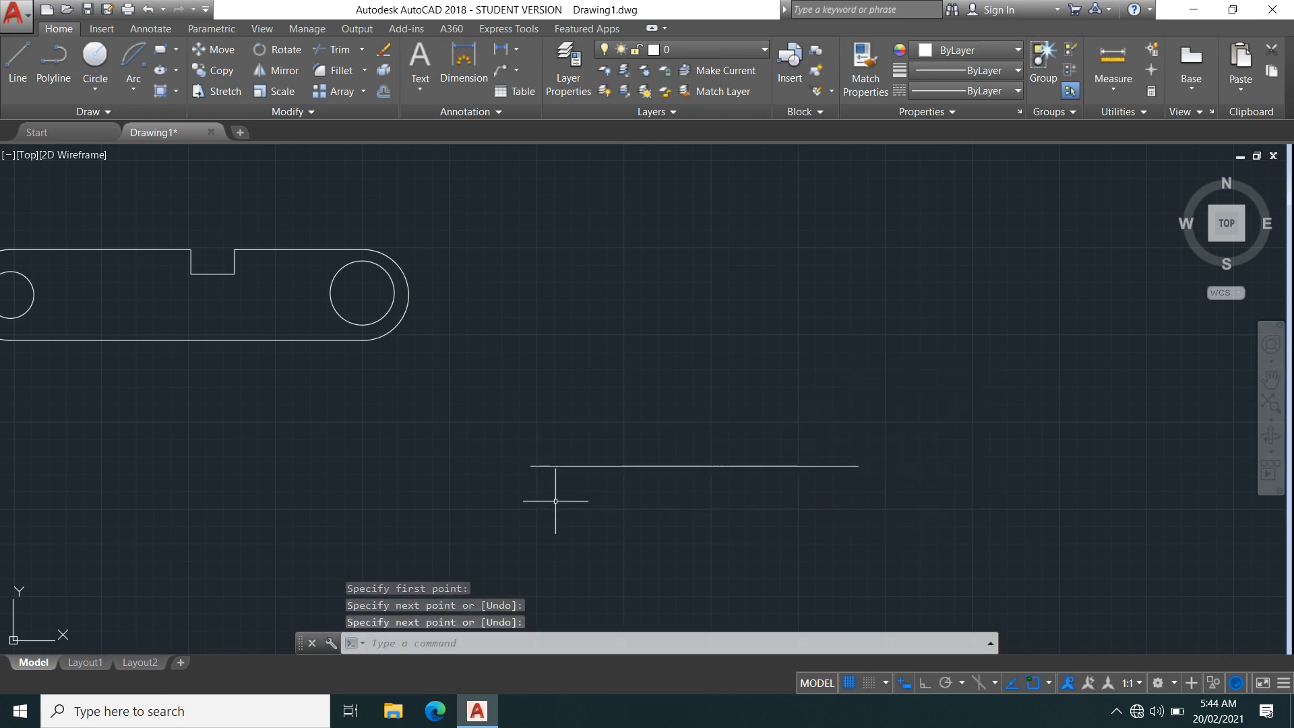
# Rotate the horizontal line by 15° about its left endpoint
pyautogui.click(257, 52)
pyautogui.click(604, 463)
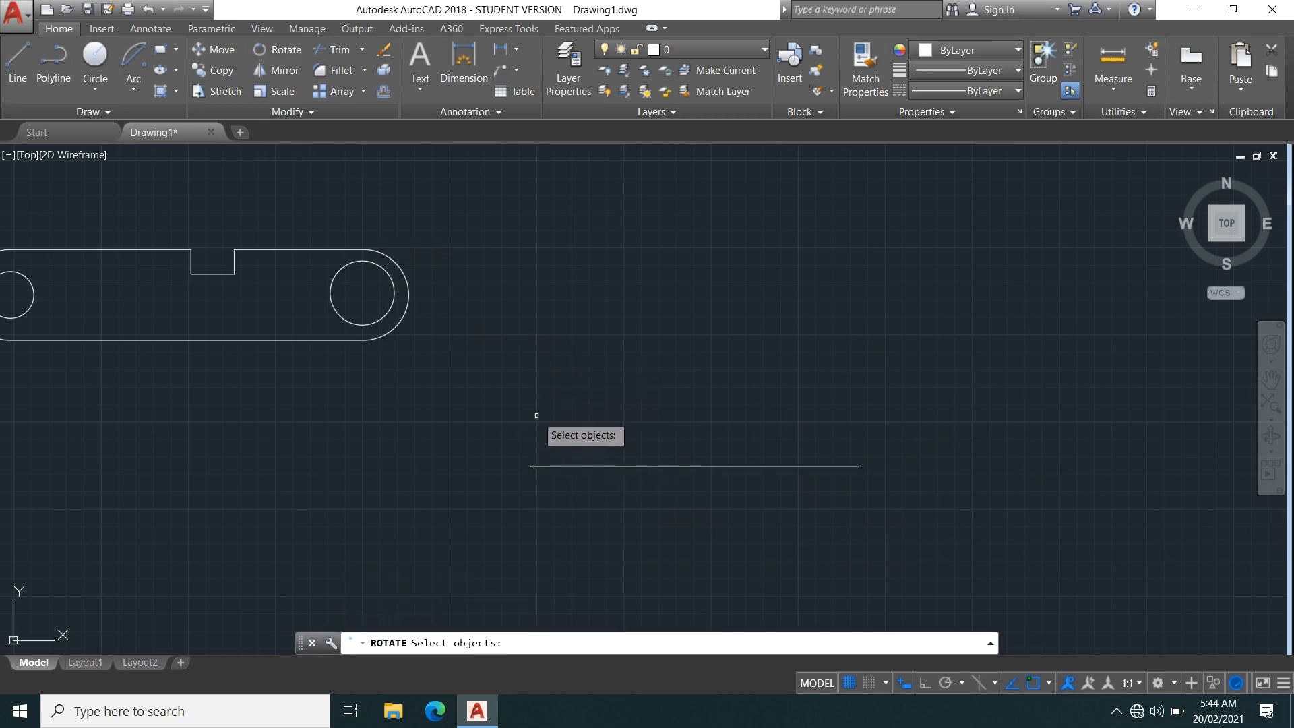
pyautogui.click(570, 470)
pyautogui.click(584, 412)
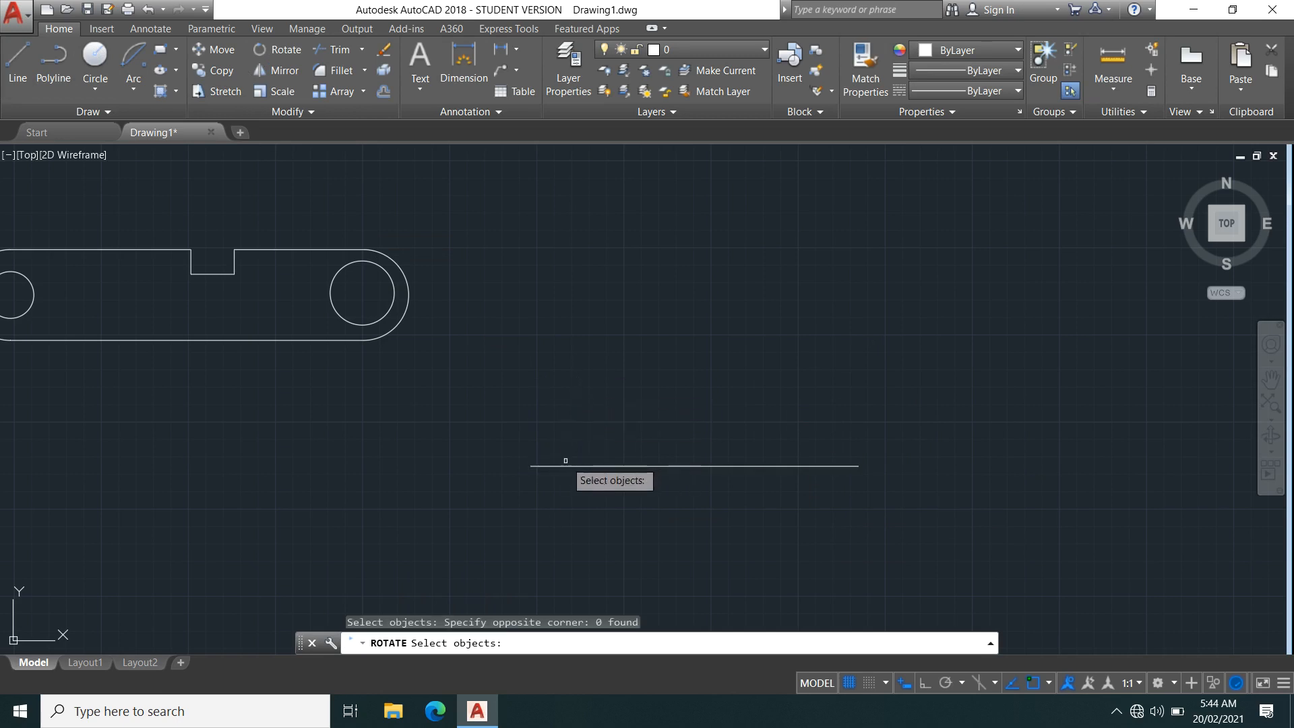
pyautogui.click(565, 461)
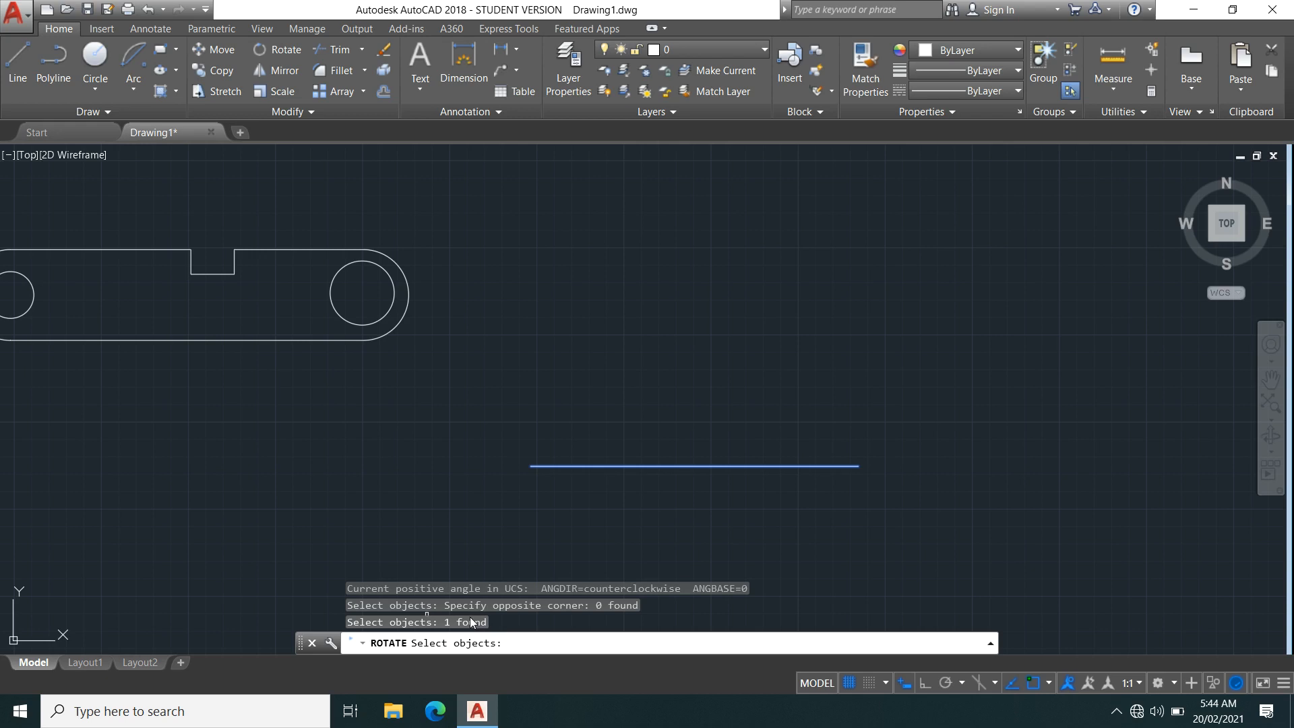
pyautogui.press('Return')
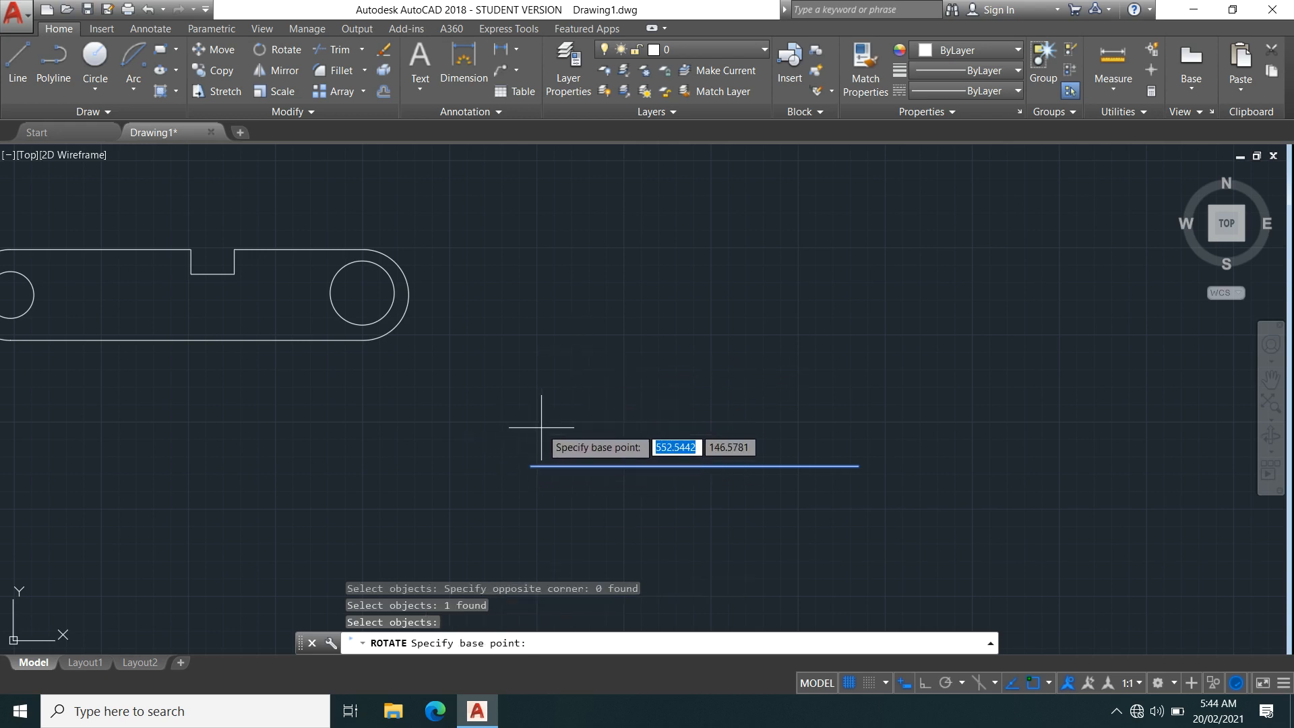
pyautogui.click(530, 465)
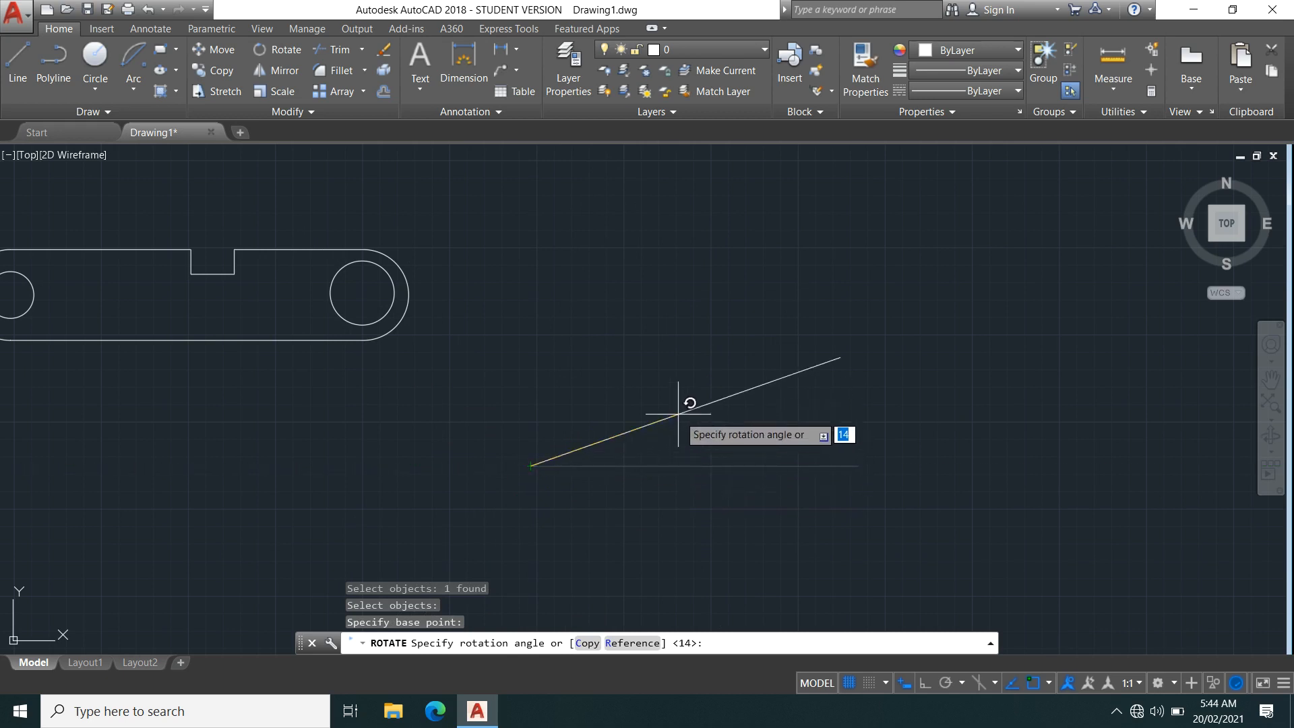
pyautogui.write('15')
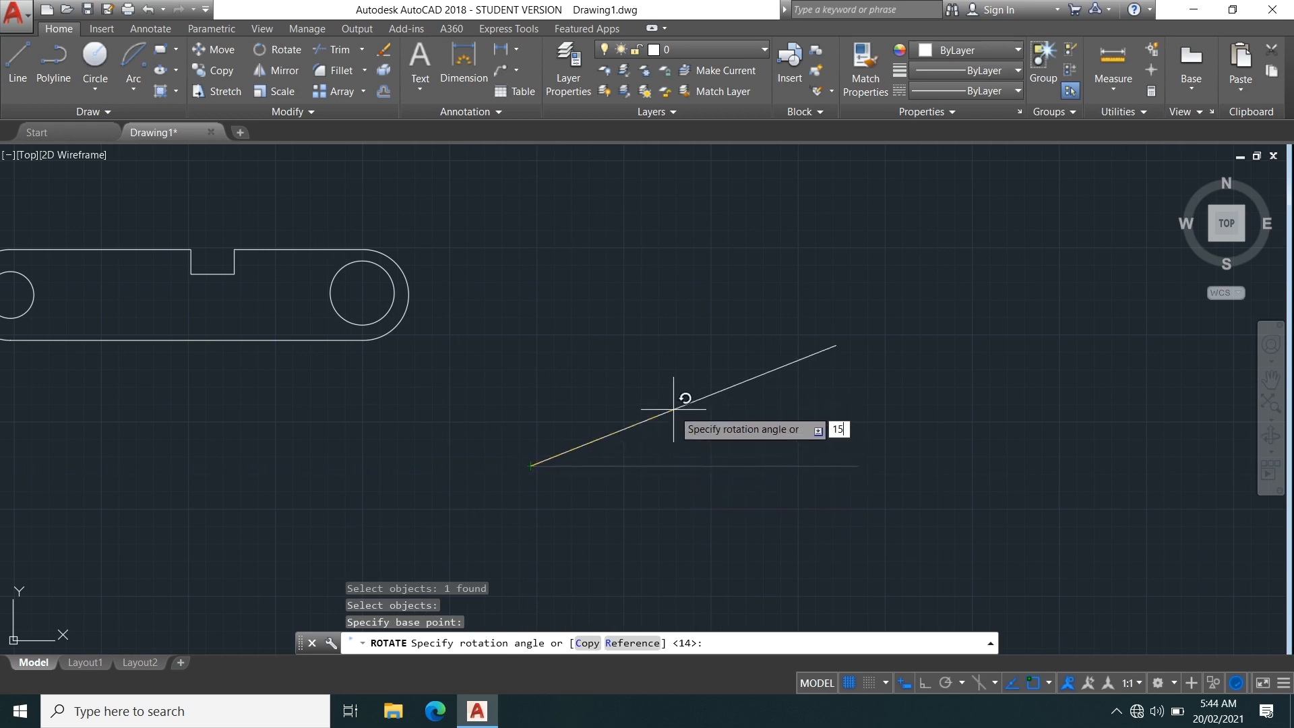
pyautogui.press('Return')
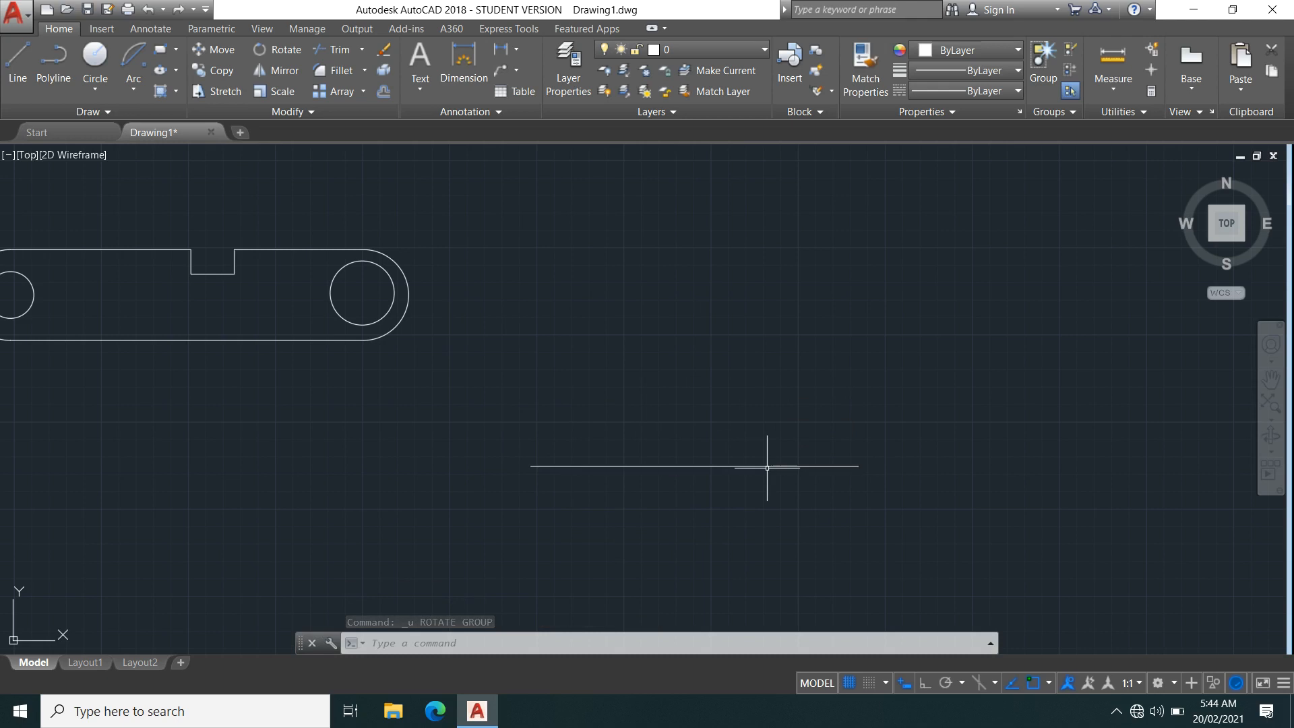
# Rotate a copy of the horizontal line by 15° about its left endpoint, keeping the original line
pyautogui.click(272, 49)
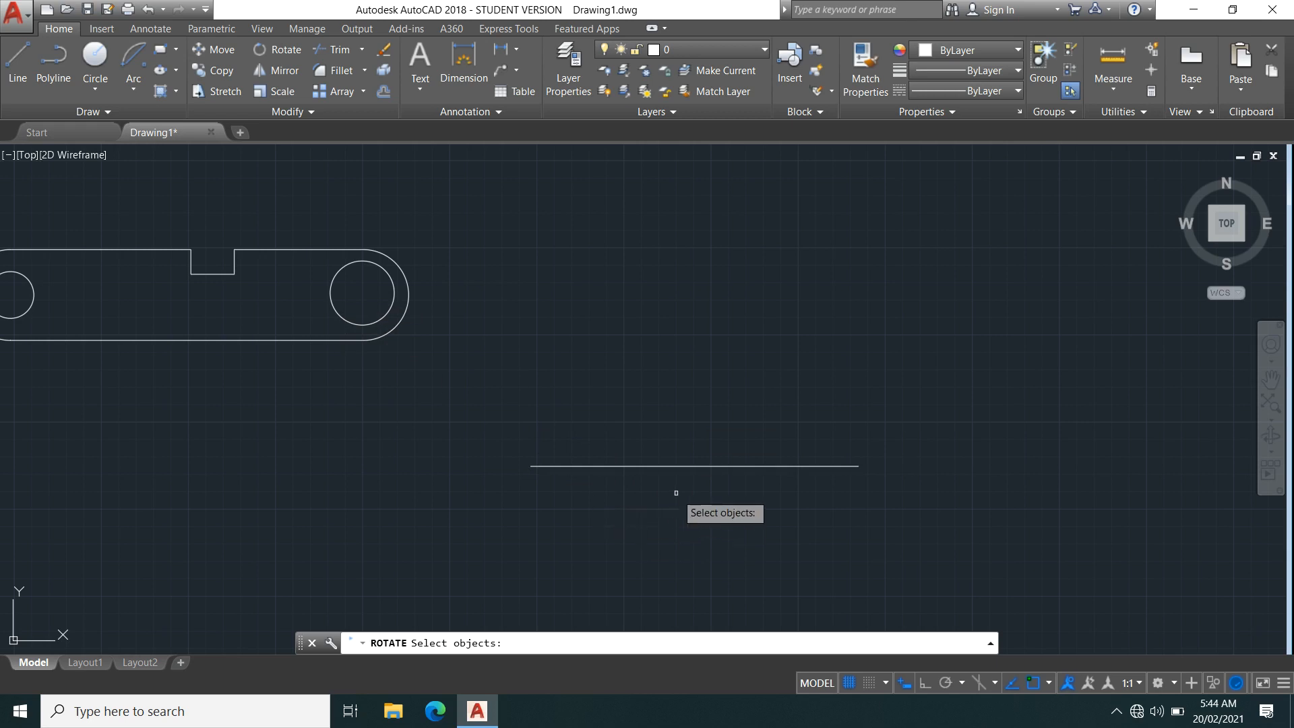
pyautogui.click(627, 465)
pyautogui.press('Return')
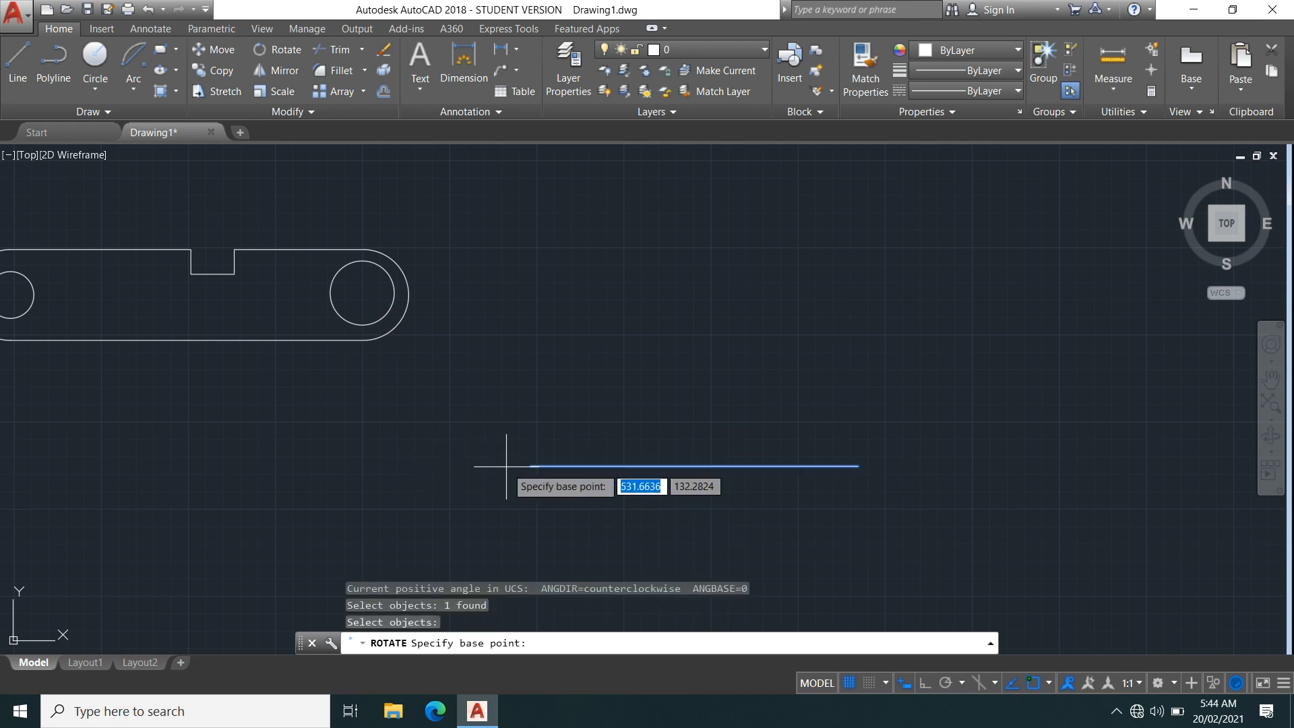
pyautogui.click(530, 465)
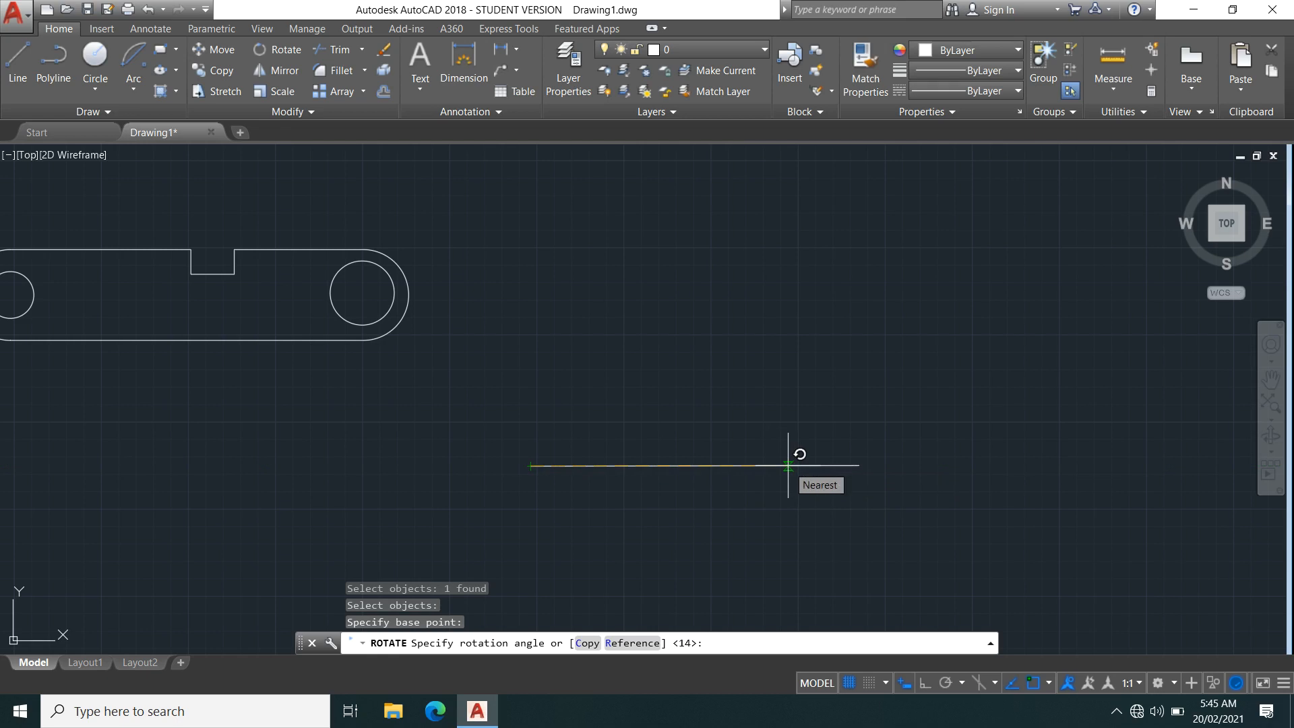
pyautogui.press('Return')
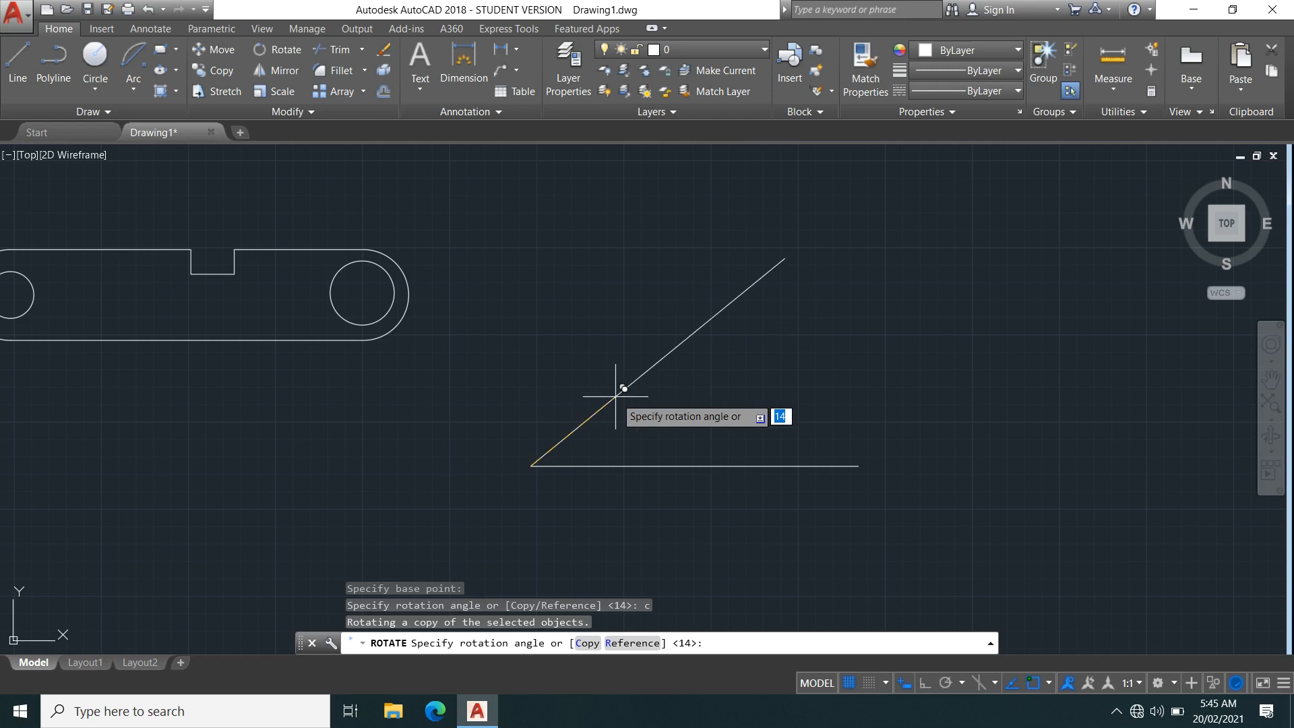
pyautogui.write('15')
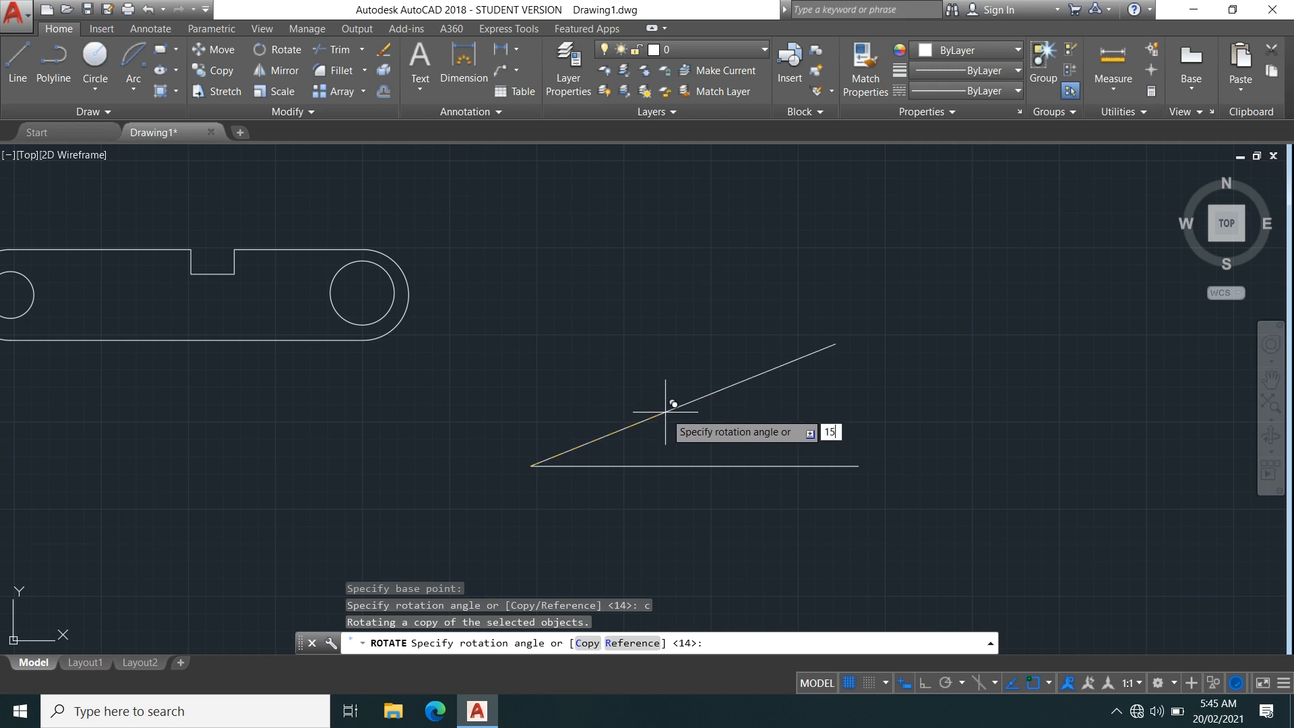
pyautogui.press('Return')
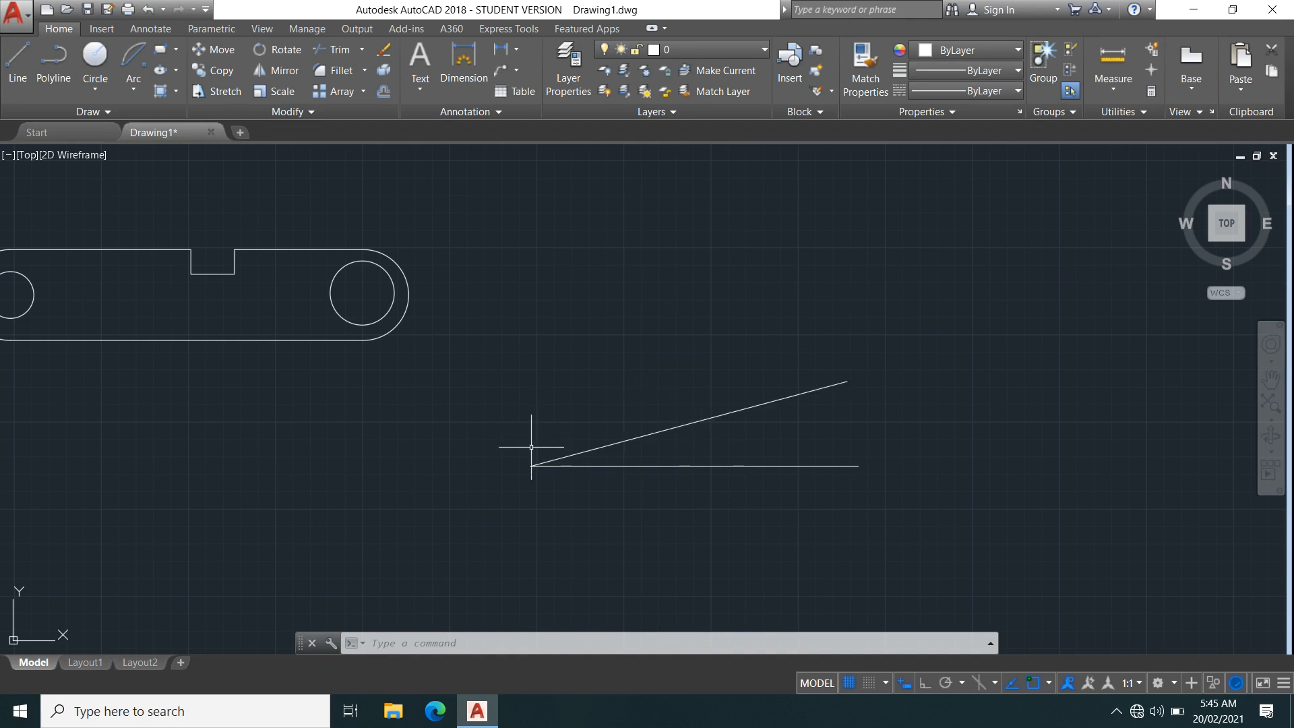
# Rotate the inclined line about the shared endpoint using the Reference option, with the line's own endpoints as reference and 45° as the new angle
pyautogui.press('Return')
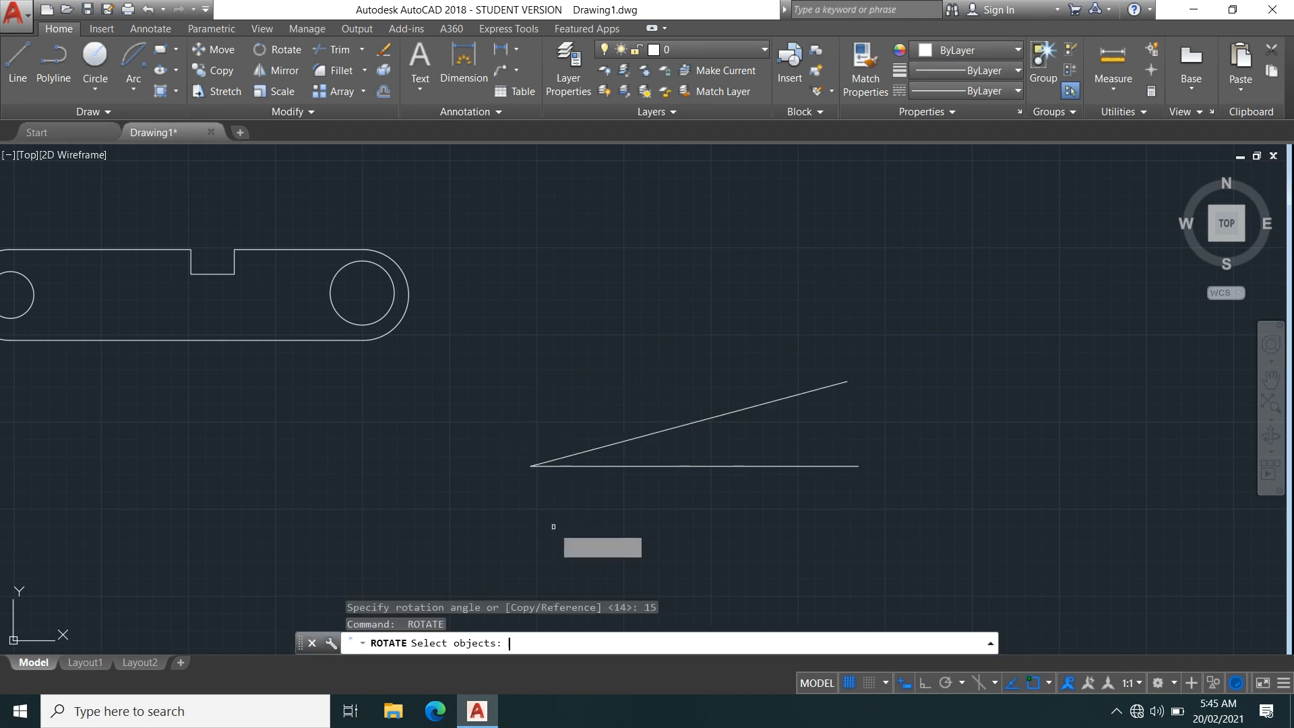
pyautogui.click(579, 453)
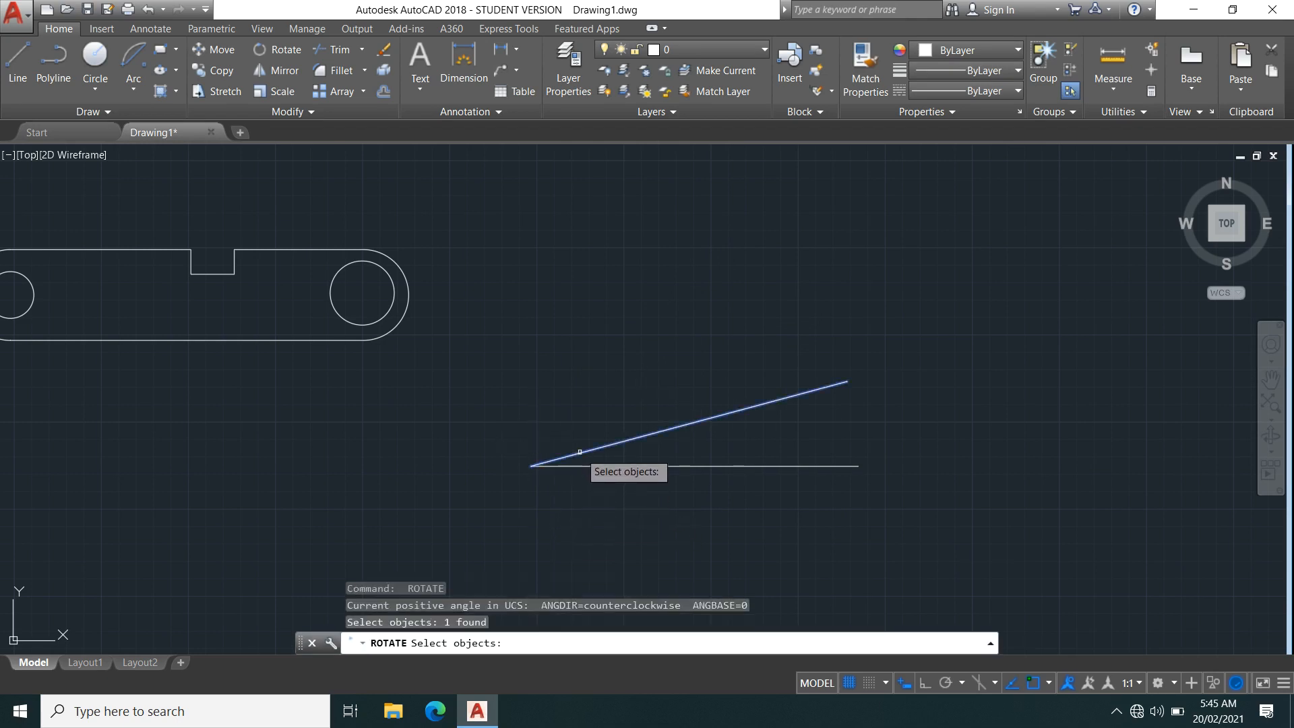
pyautogui.press('Return')
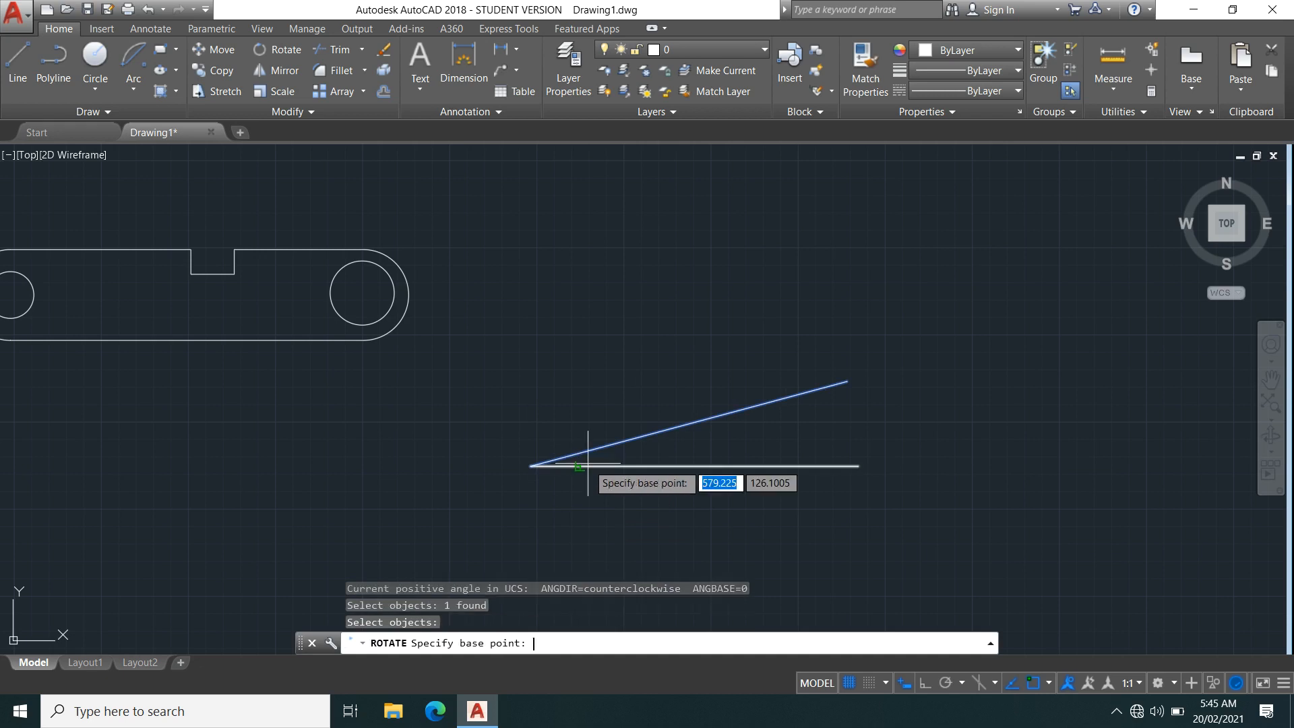
pyautogui.click(531, 465)
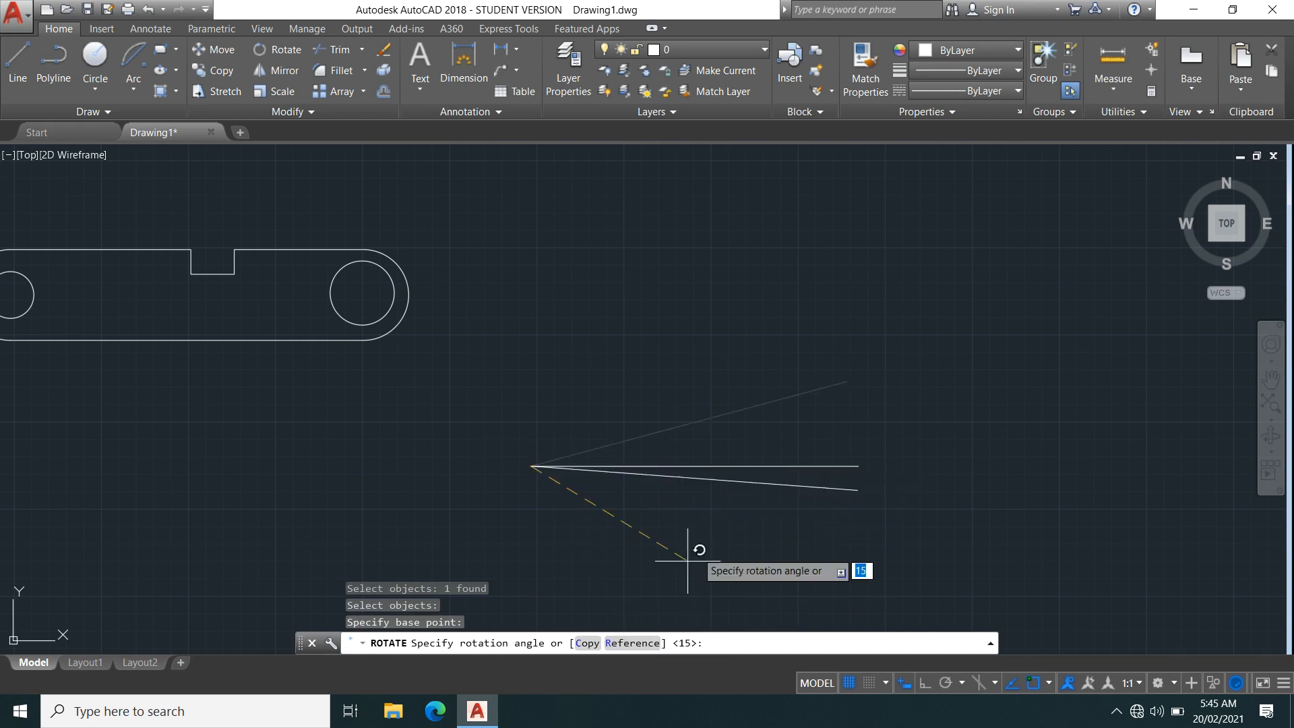
pyautogui.click(617, 643)
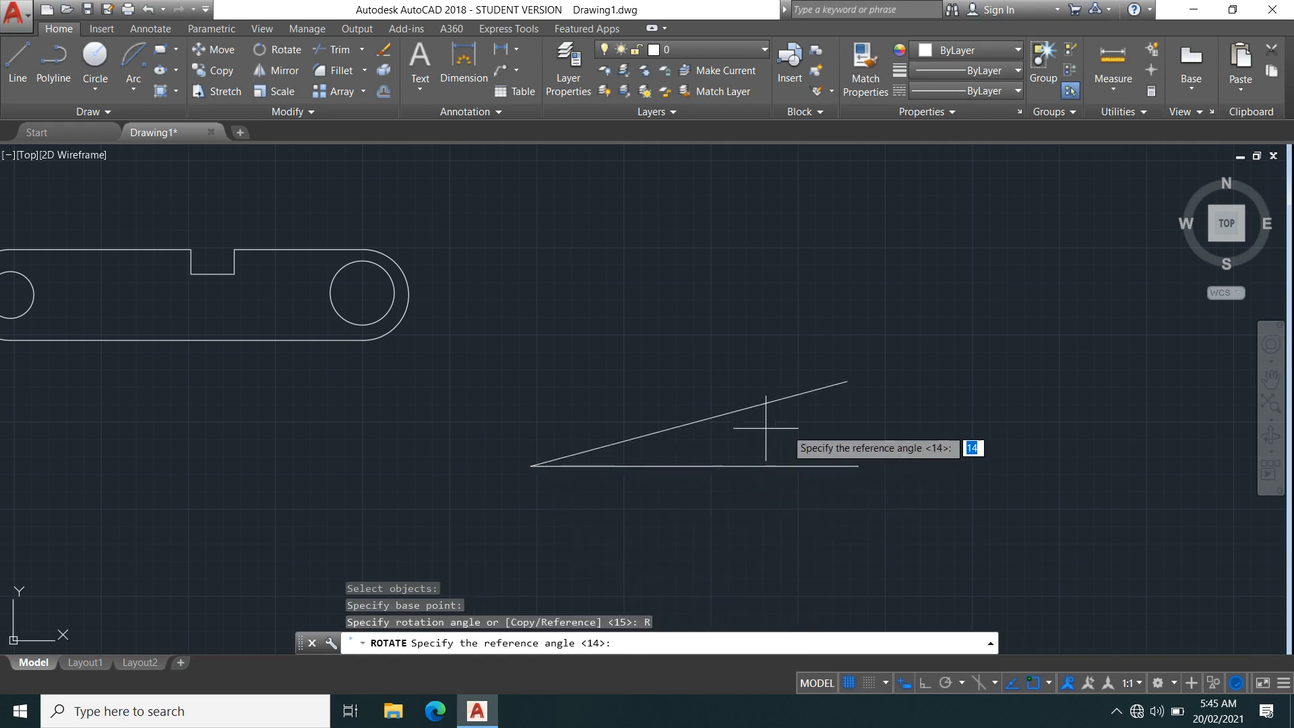
pyautogui.click(530, 466)
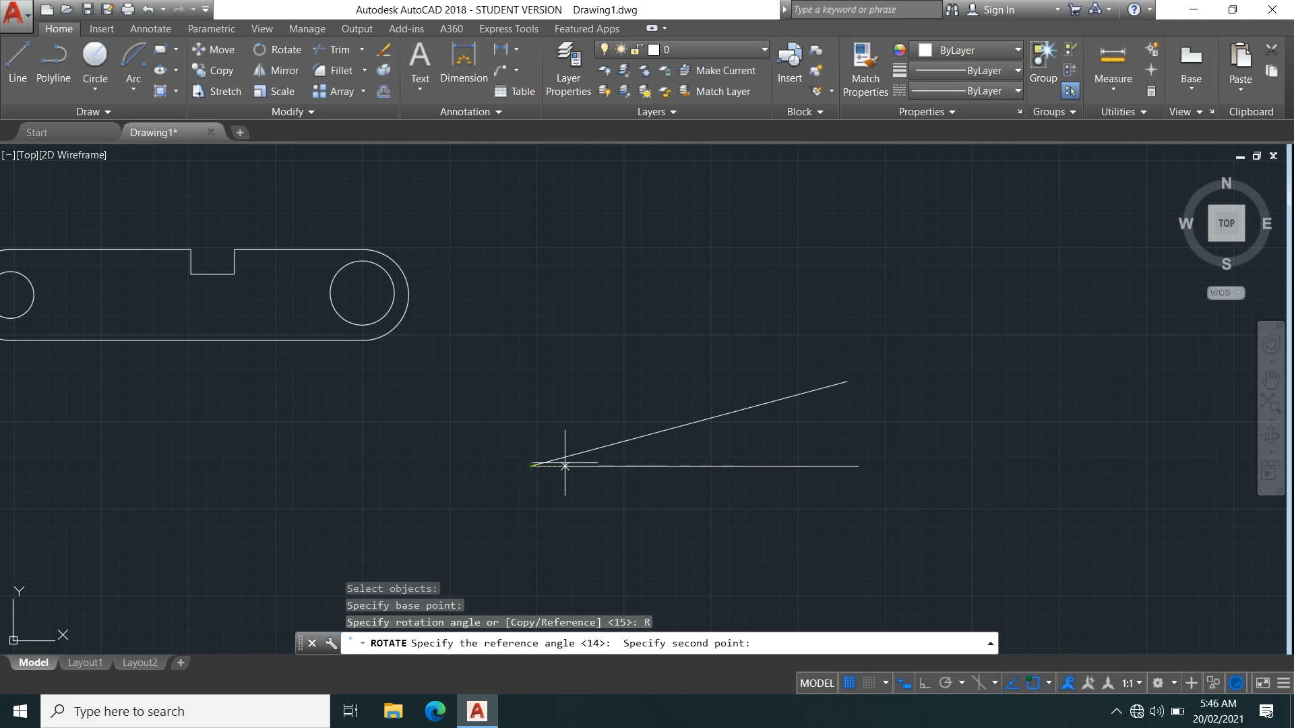
pyautogui.click(847, 382)
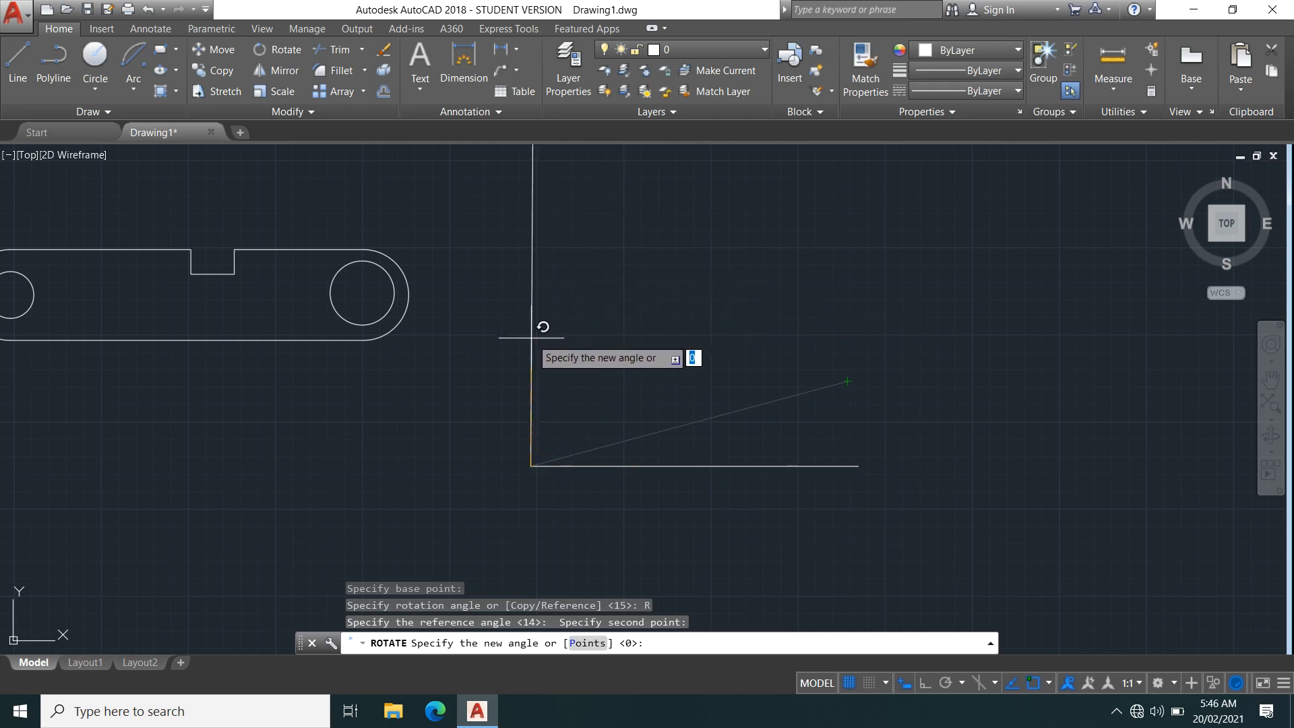
pyautogui.write('45')
pyautogui.press('Return')
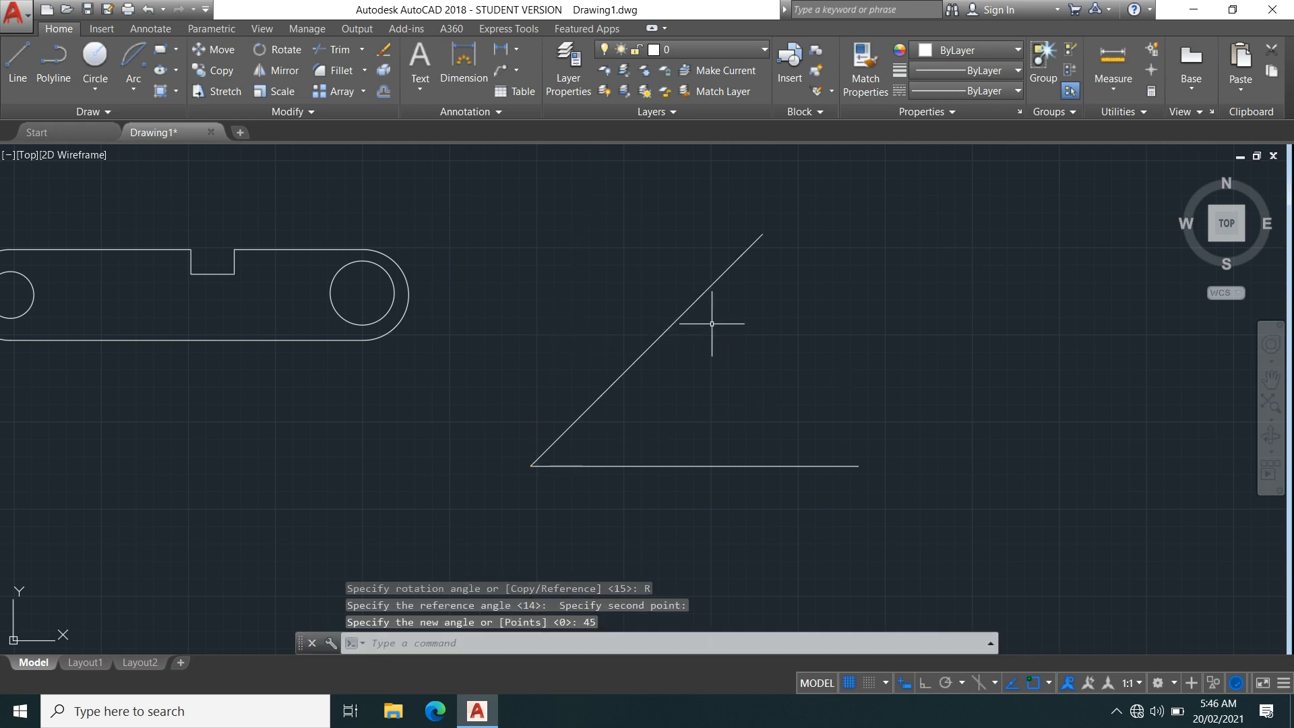
# Turn Ortho mode on and draw a long vertical line in the empty area below the plate and the angled lines
pyautogui.moveTo(806, 416); pyautogui.dragTo(506, 426, button='middle')
pyautogui.scroll(-2, 608, 399)
pyautogui.scroll(4, 503, 421)
pyautogui.moveTo(456, 346); pyautogui.dragTo(867, 303, button='middle')
pyautogui.scroll(-2, 714, 331)
pyautogui.moveTo(598, 367); pyautogui.dragTo(770, 295, button='middle')
pyautogui.moveTo(631, 406); pyautogui.dragTo(632, 313, button='middle')
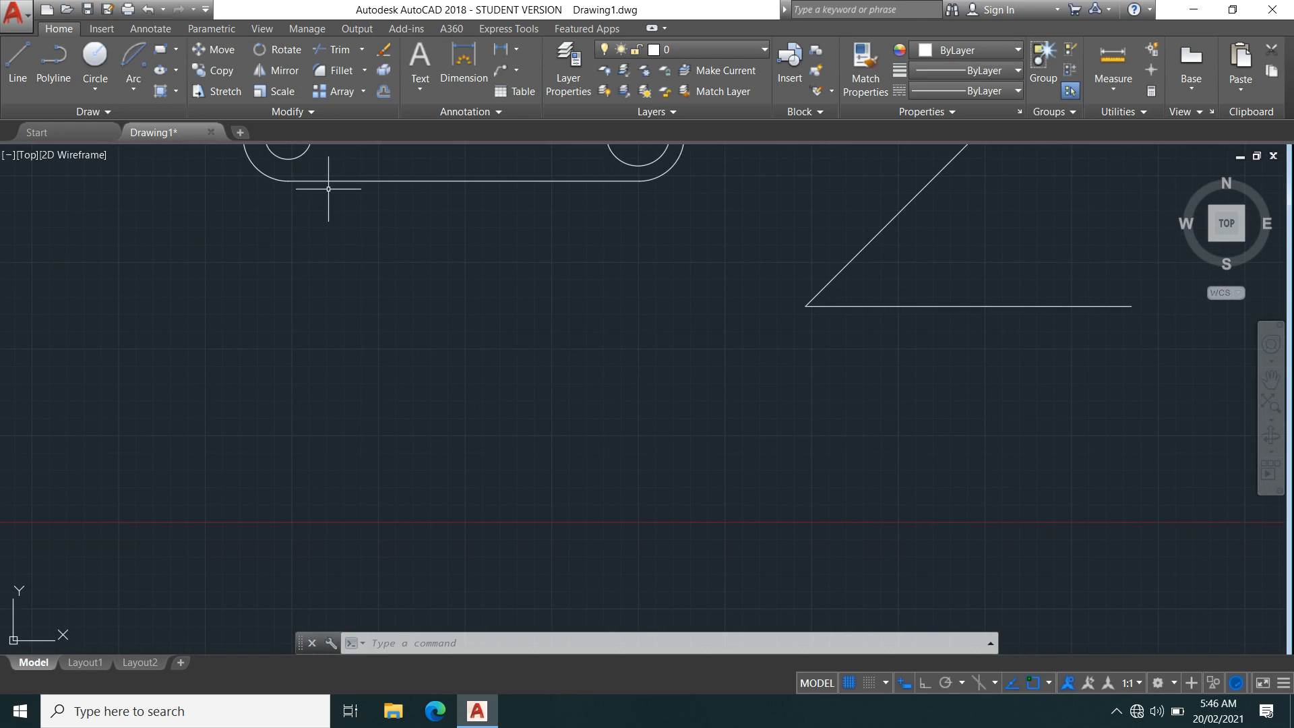
pyautogui.click(22, 46)
pyautogui.moveTo(622, 424); pyautogui.dragTo(623, 287, button='middle')
pyautogui.click(700, 292)
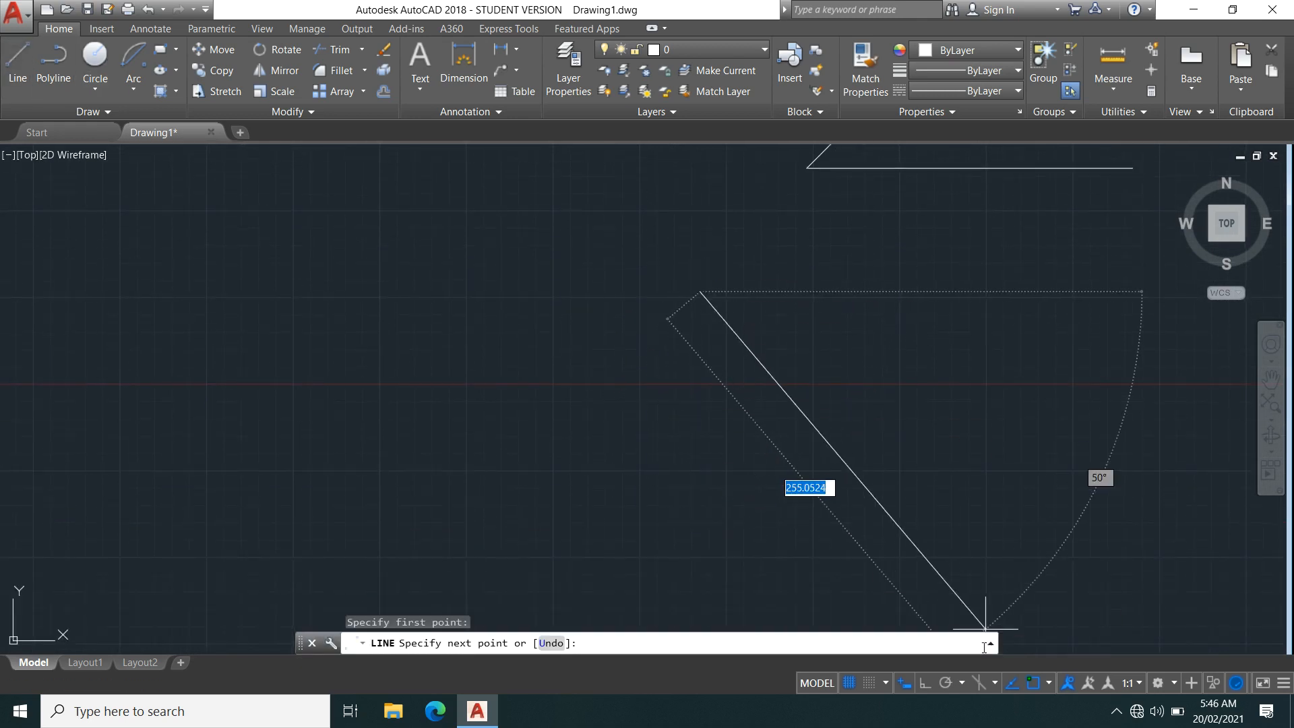
pyautogui.click(925, 683)
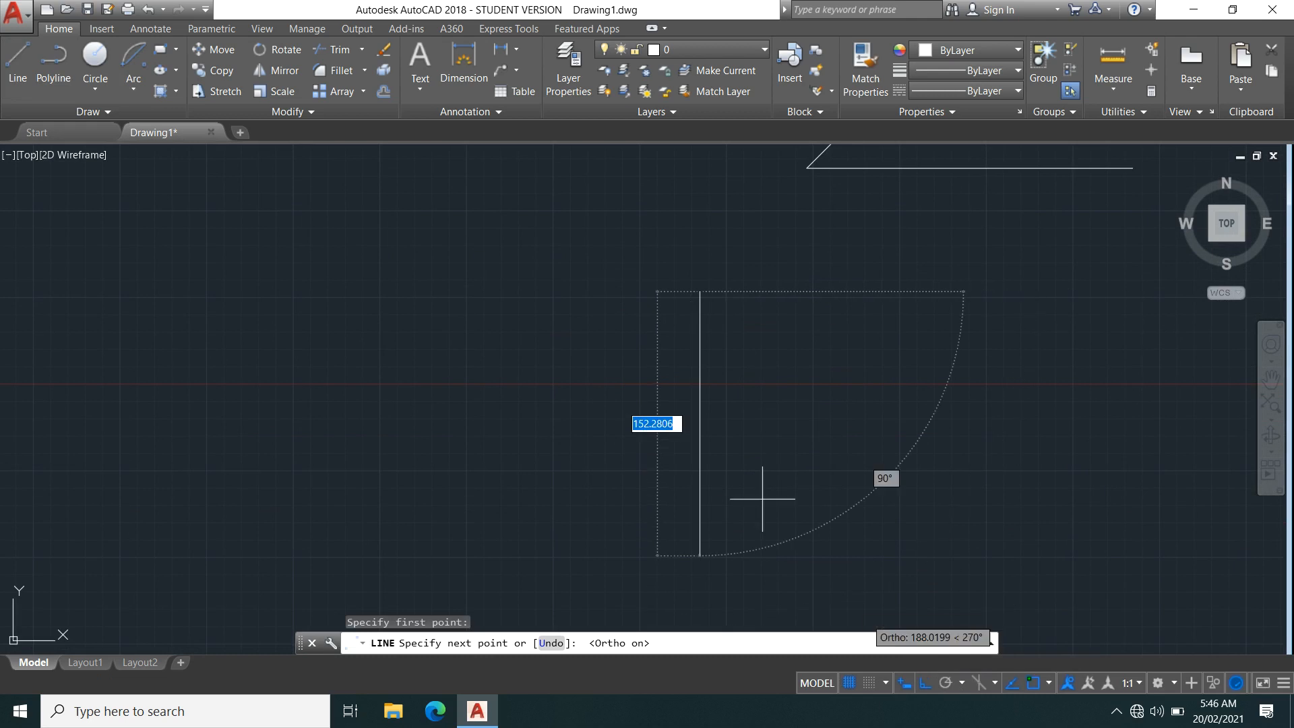
pyautogui.click(700, 535)
pyautogui.press('Return')
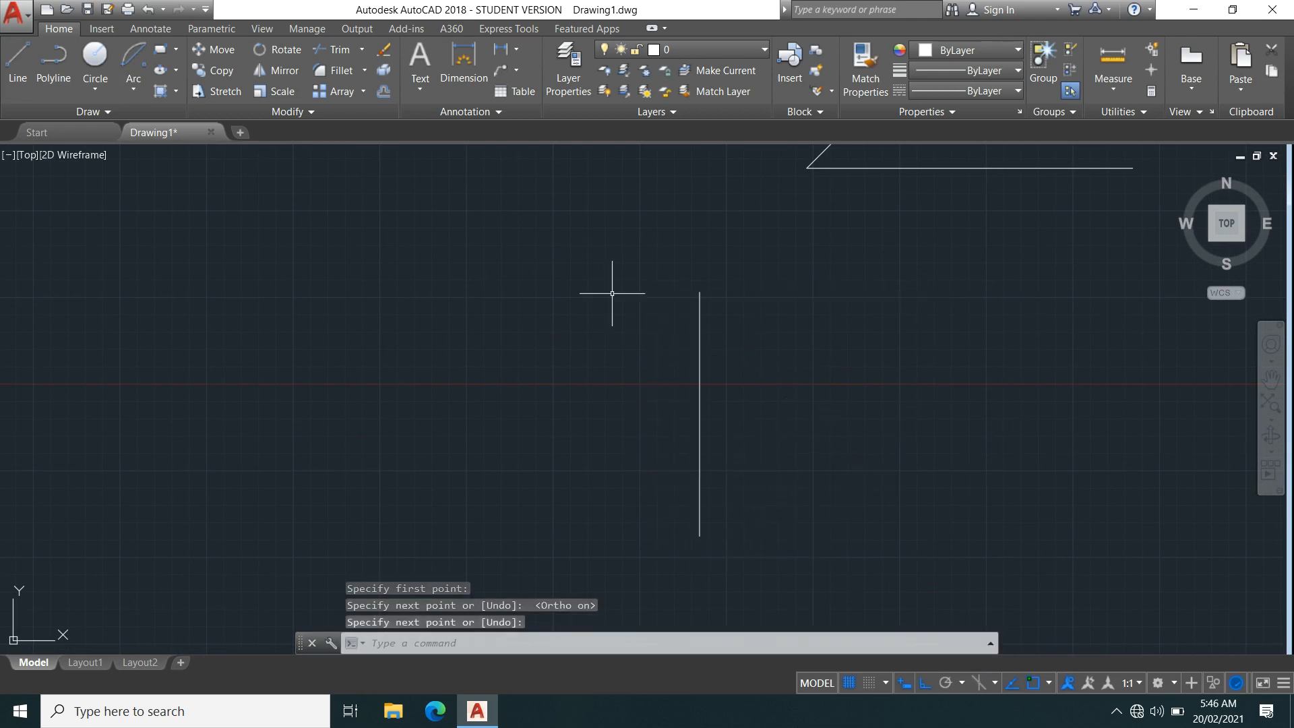
# Draw a horizontal line crossing the long vertical line near its upper end
pyautogui.press('Return')
pyautogui.click(622, 336)
pyautogui.click(829, 336)
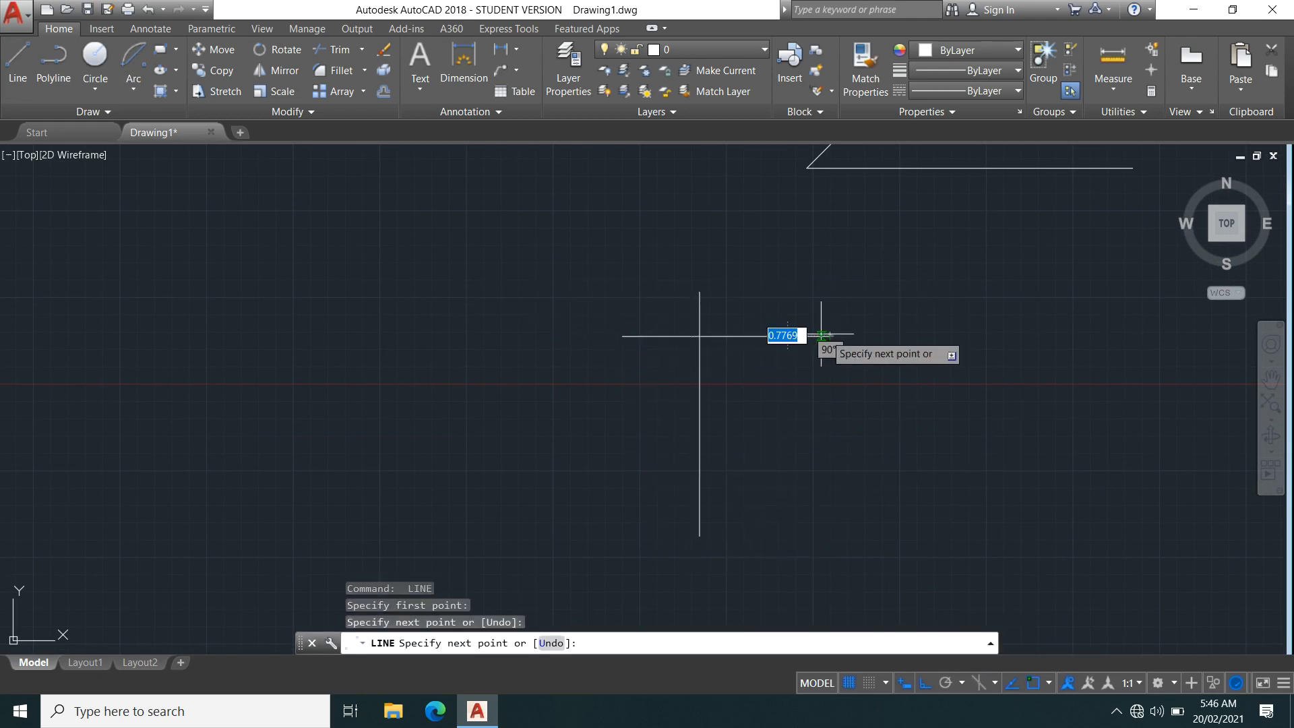
pyautogui.press('Return')
# Draw three short parallel vertical lines about 68 units long to the lower left of the crossed lines
pyautogui.press('Return')
pyautogui.click(511, 544)
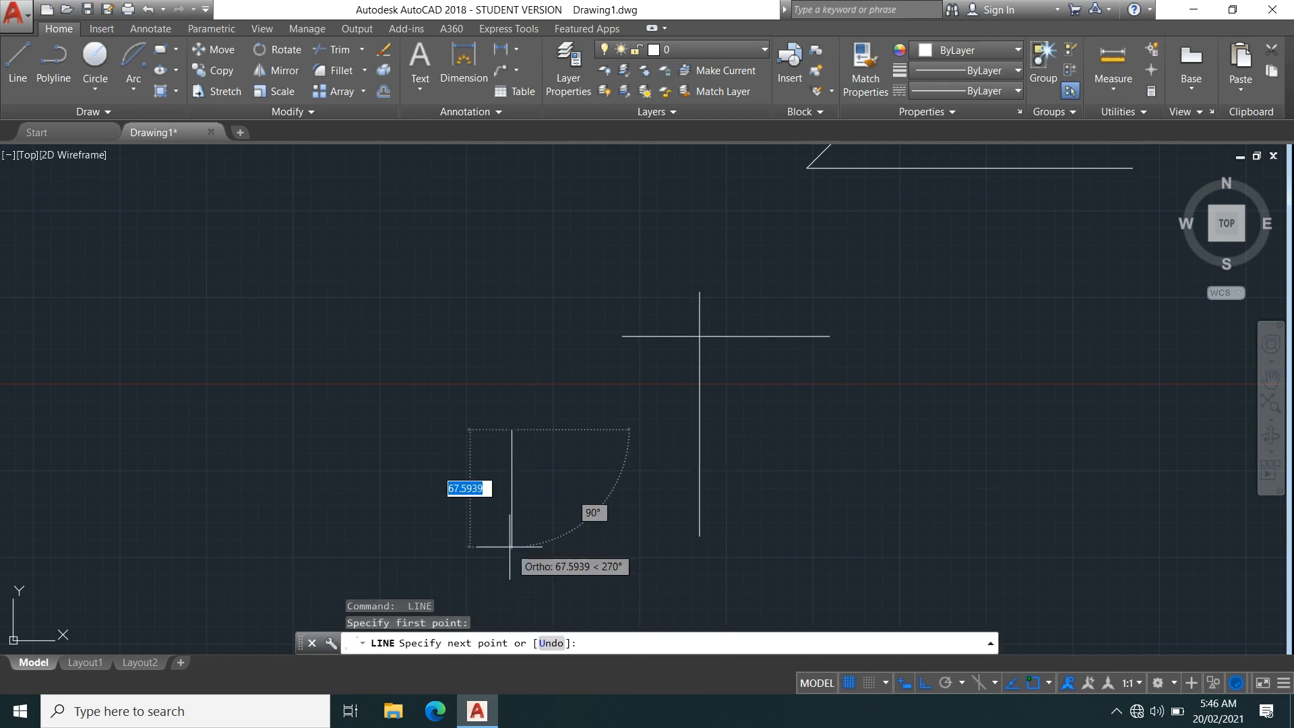
pyautogui.click(542, 446)
pyautogui.press('Return')
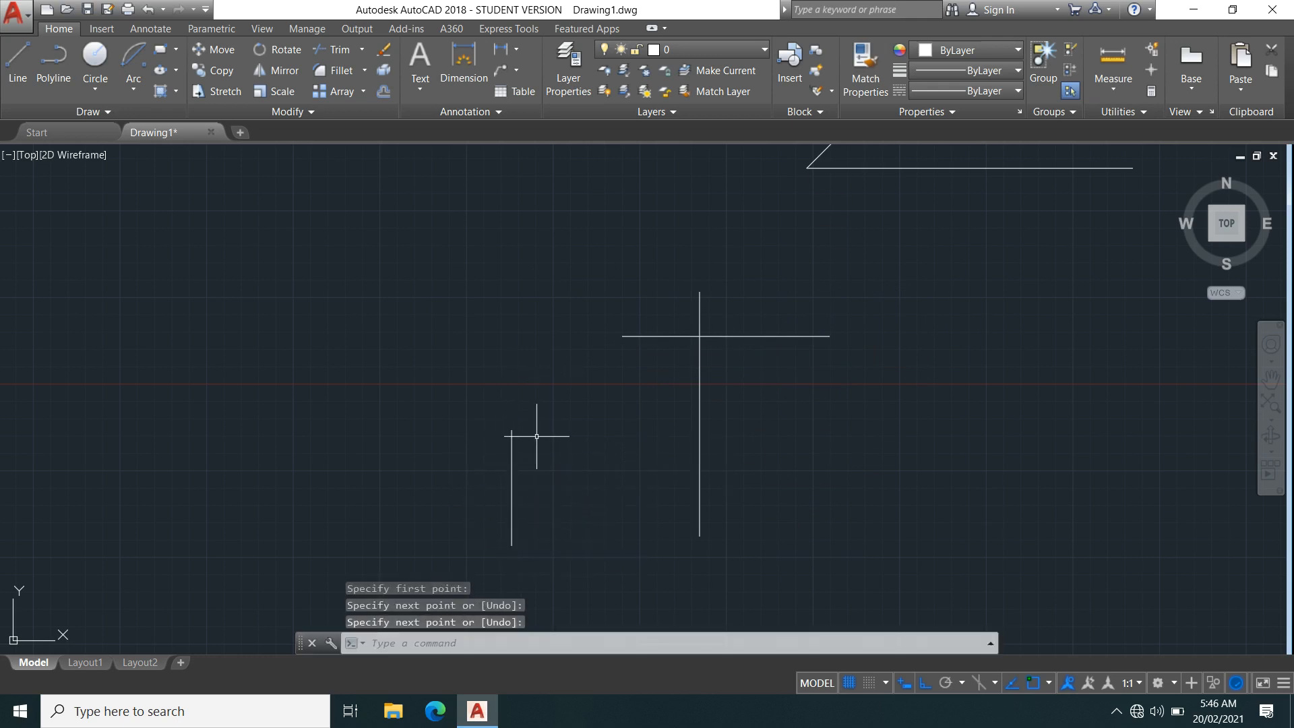
pyautogui.press('Return')
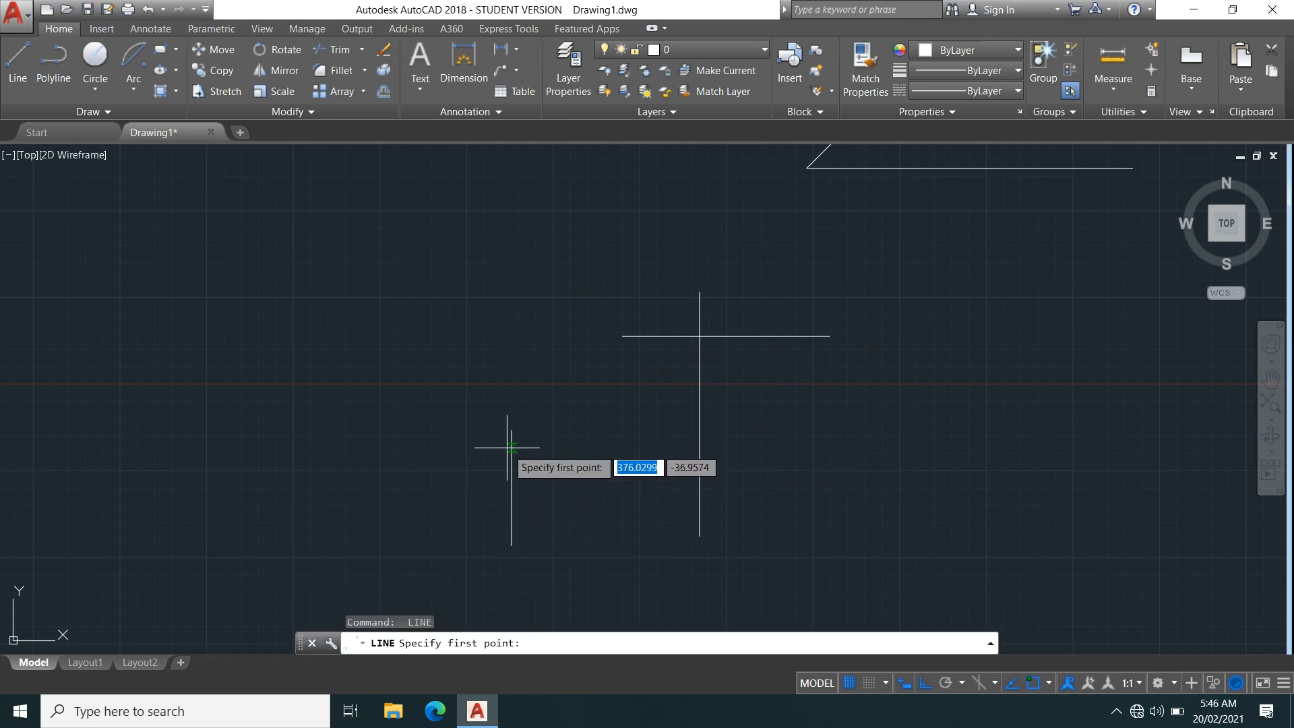
pyautogui.click(557, 429)
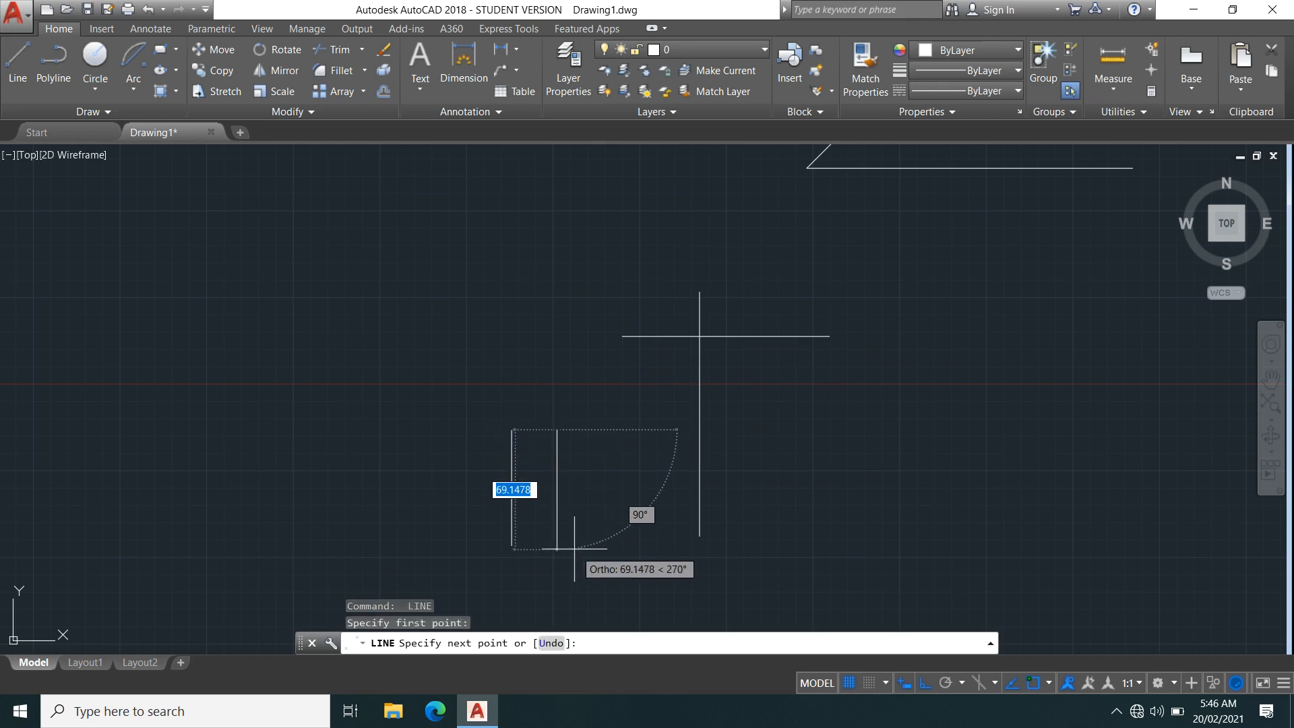
pyautogui.click(557, 546)
pyautogui.press('Return')
pyautogui.press('Return')
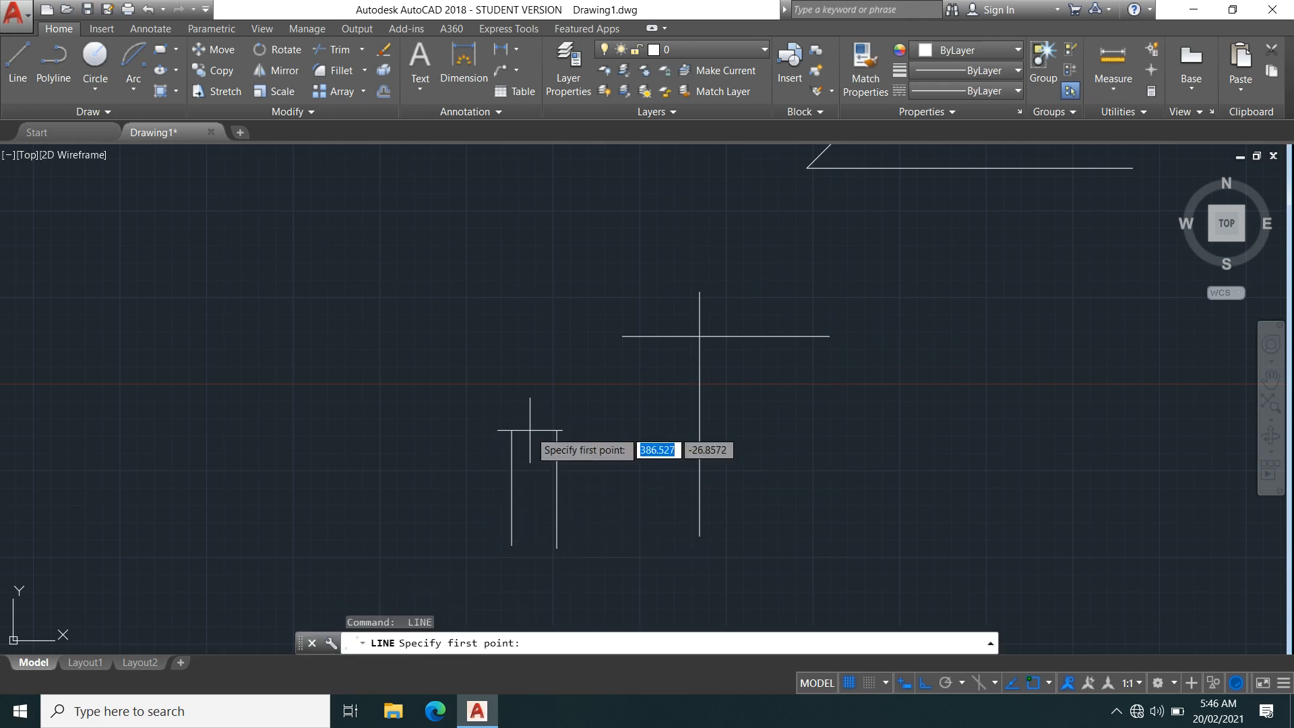
pyautogui.click(530, 429)
pyautogui.click(529, 539)
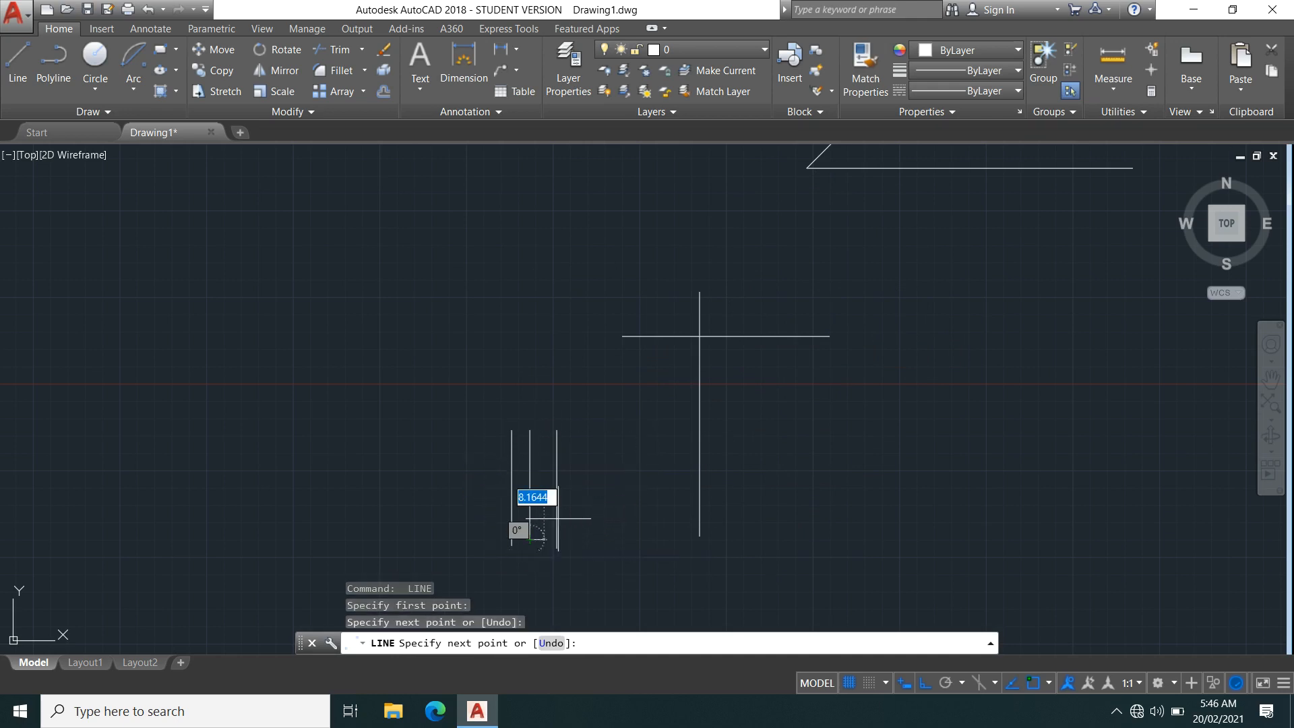
pyautogui.press('Return')
# Draw a horizontal line crossing the three short vertical lines near their upper ends
pyautogui.press('Return')
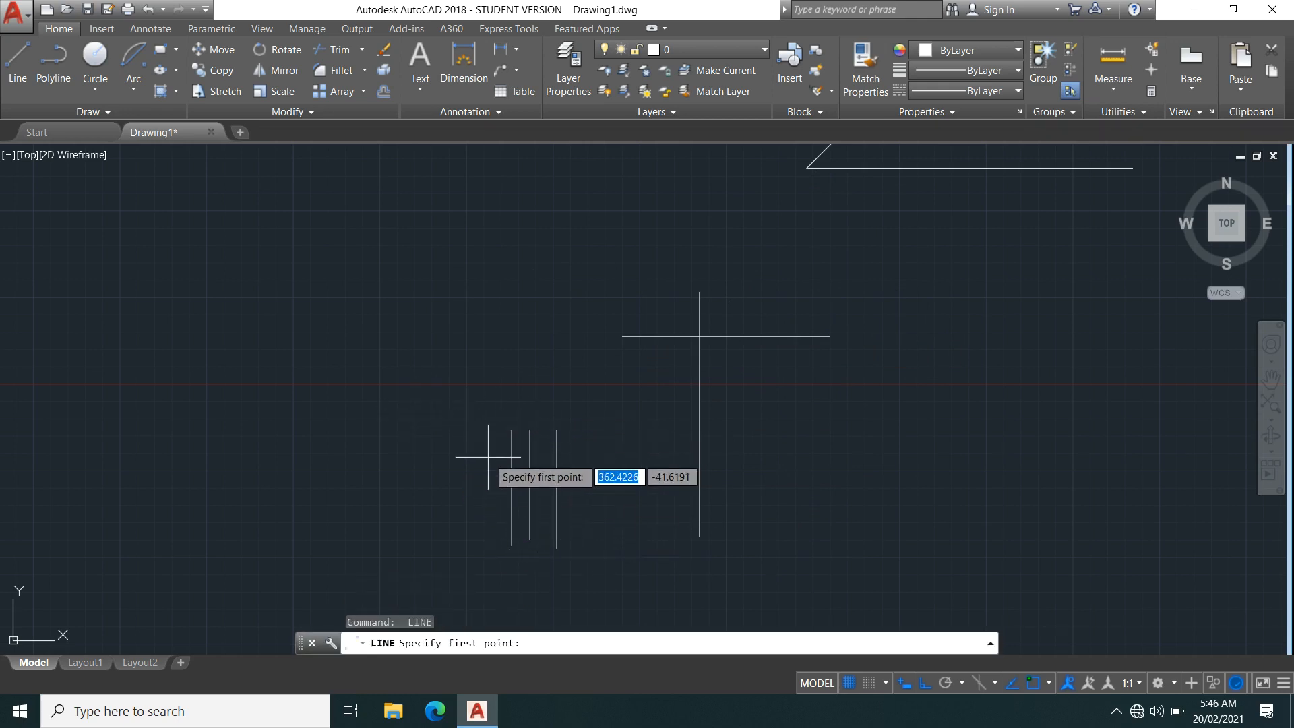
pyautogui.click(443, 451)
pyautogui.click(642, 451)
pyautogui.press('Return')
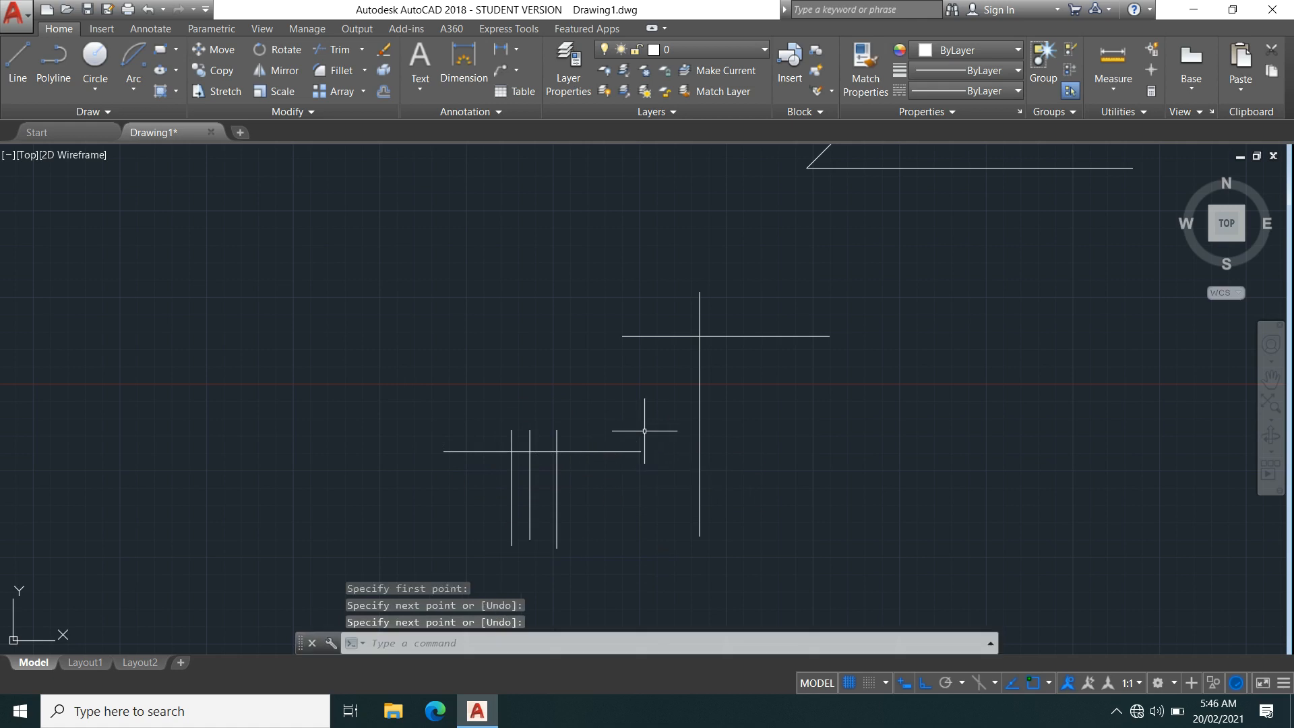
# Draw a circle with a radius of about 47.5 units in the empty area below the plate
pyautogui.moveTo(647, 390)
pyautogui.mouseDown(button='middle')
pyautogui.moveTo(685, 505)
pyautogui.moveTo(709, 413)
pyautogui.mouseUp(button='middle')
pyautogui.scroll(-2, 684, 505)
pyautogui.scroll(2, 687, 479)
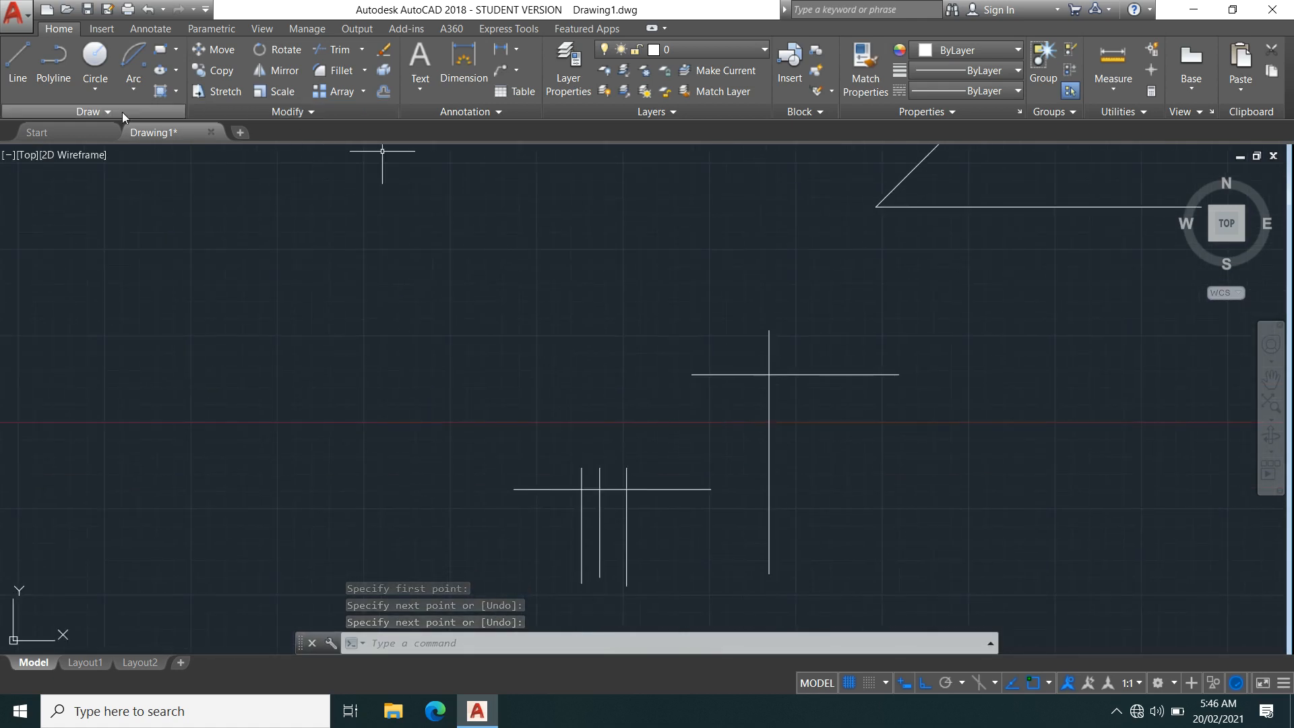
pyautogui.click(95, 57)
pyautogui.moveTo(560, 321); pyautogui.dragTo(573, 390, button='middle')
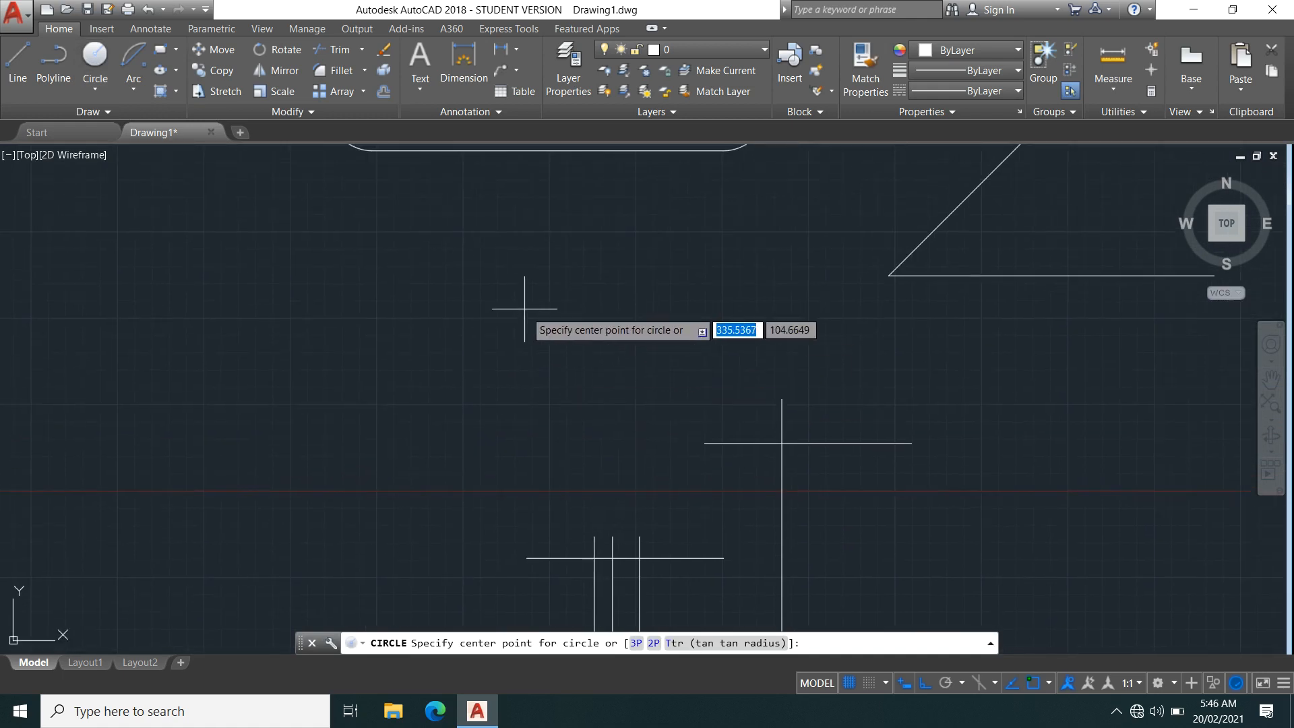
pyautogui.click(529, 290)
pyautogui.click(589, 372)
# Add two smaller concentric circles inside the large circle, the first with a radius of about 24 units and the second smaller still
pyautogui.press('Return')
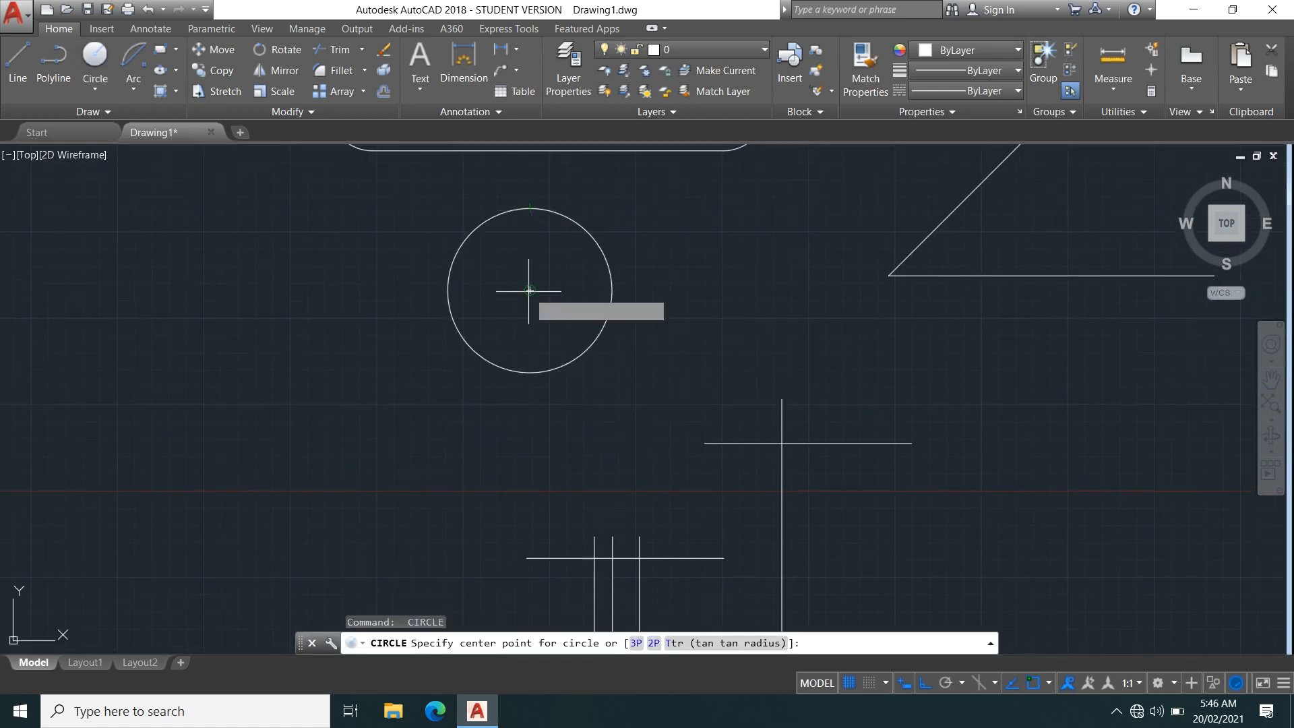
pyautogui.click(530, 290)
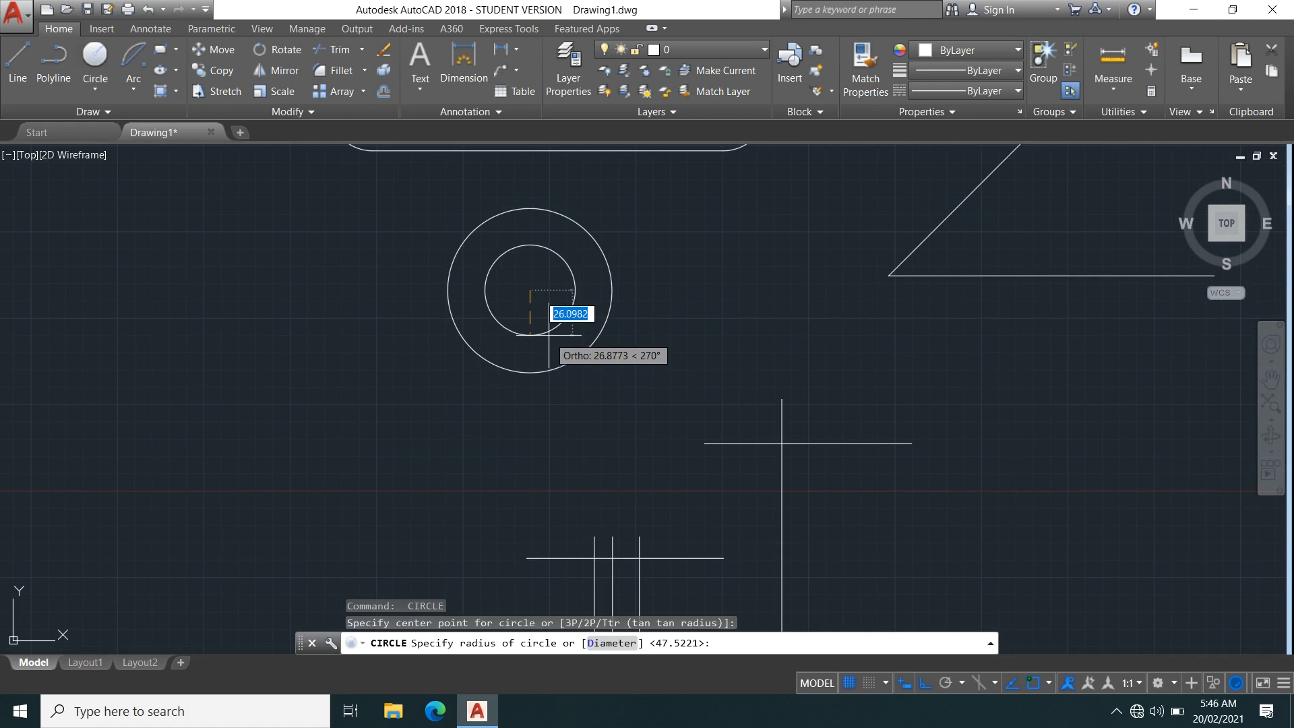
pyautogui.click(564, 311)
pyautogui.press('Return')
pyautogui.moveTo(533, 287); pyautogui.dragTo(520, 281, button='middle')
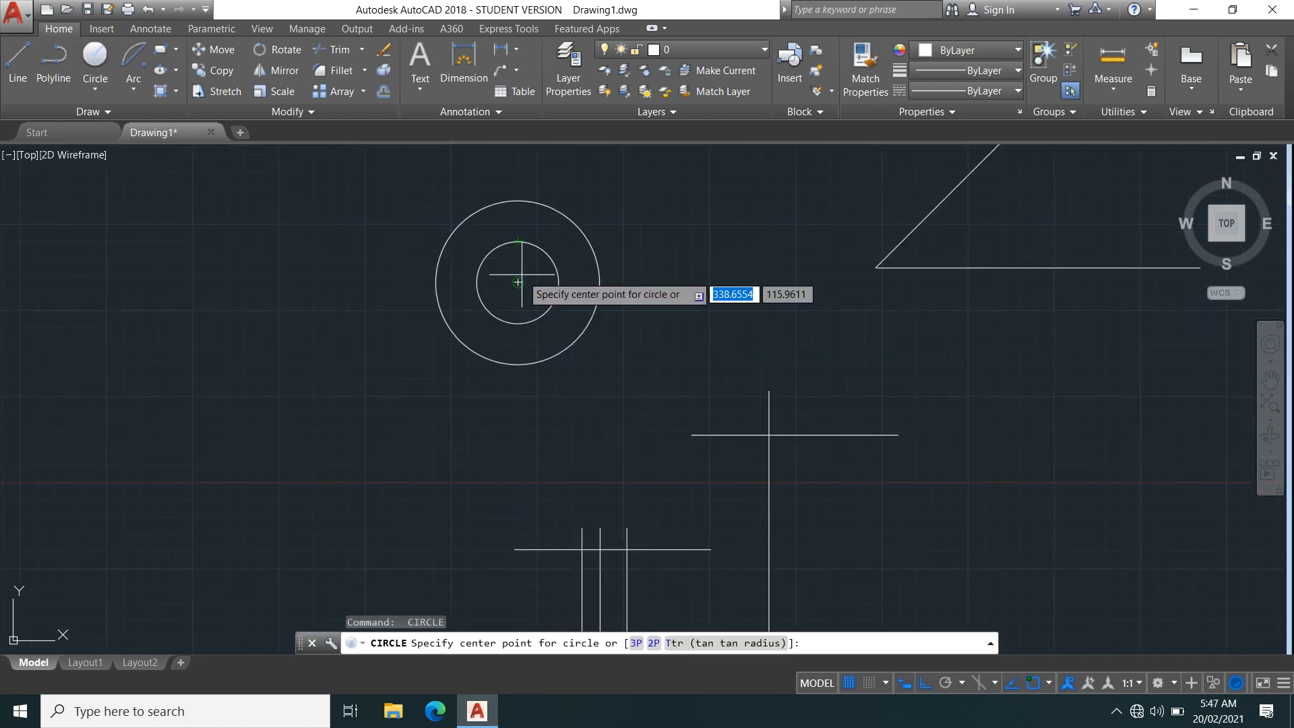
pyautogui.click(518, 282)
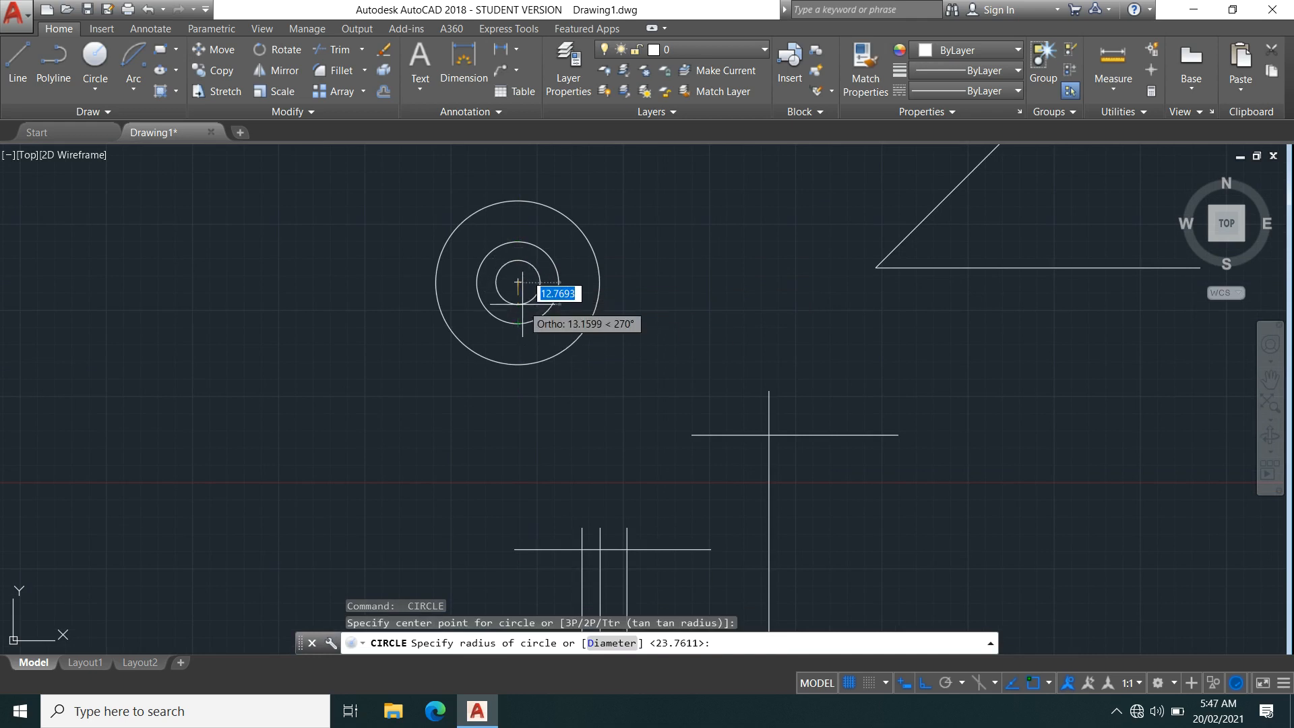
pyautogui.click(522, 301)
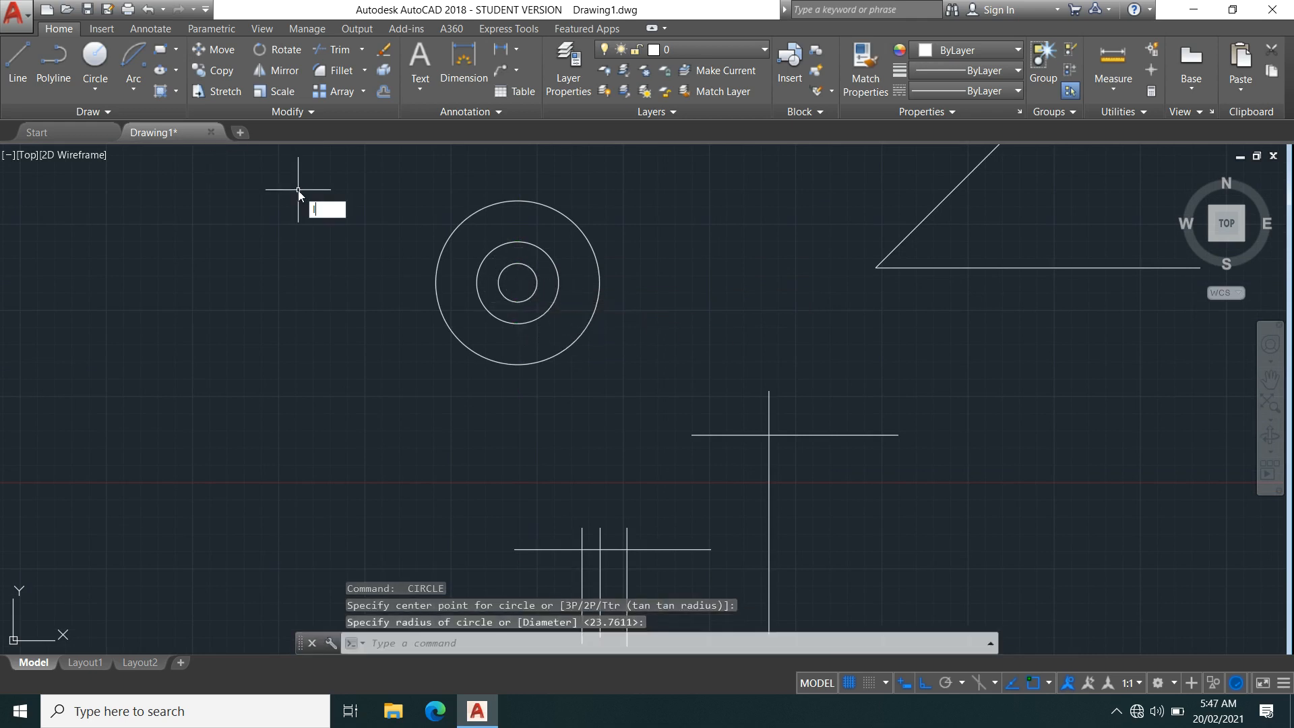
# Draw a horizontal line about 175 units long across the concentric circles, slightly above their centre
pyautogui.write('l')
pyautogui.press('Return')
pyautogui.click(375, 256)
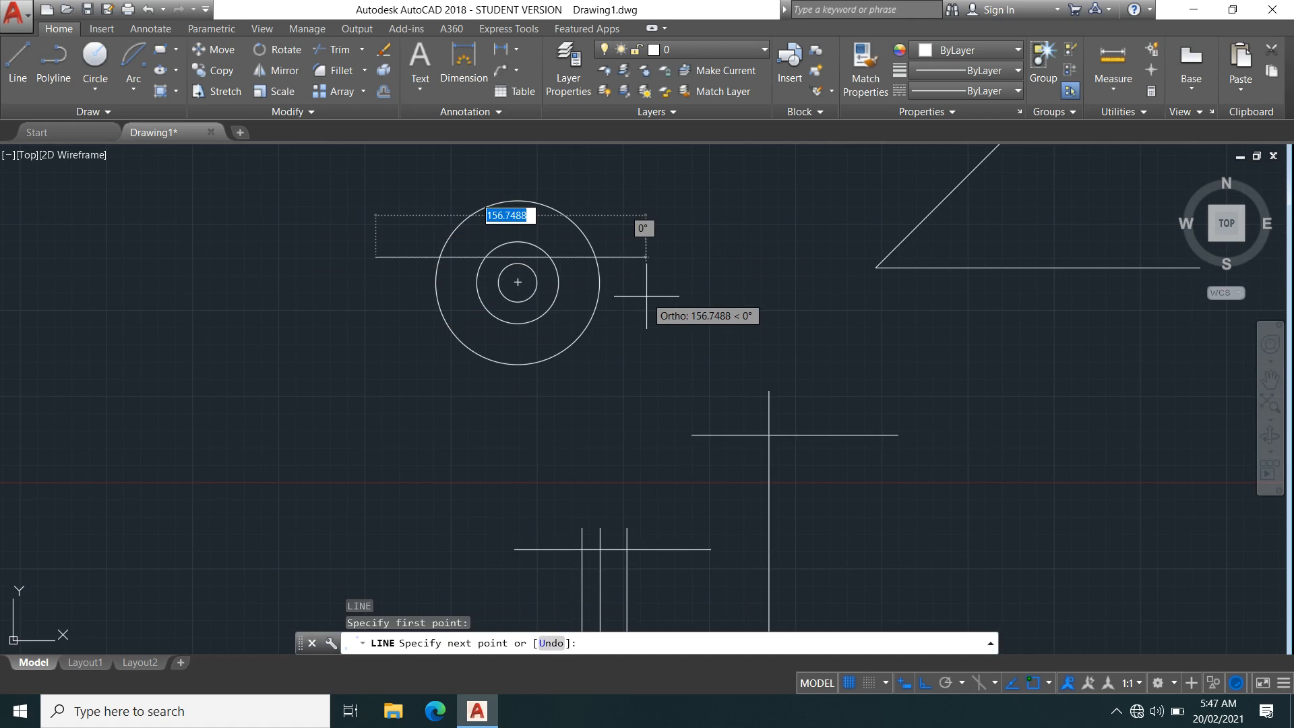
pyautogui.click(679, 295)
pyautogui.press('Return')
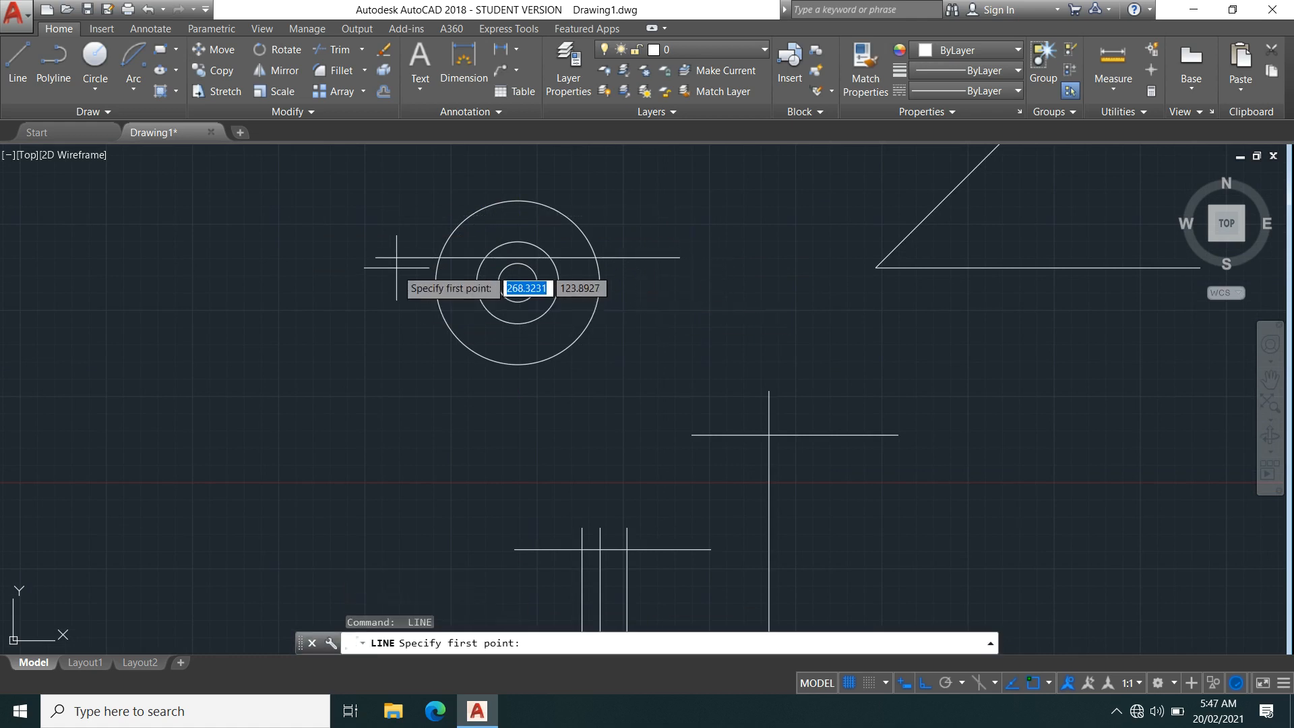
# Draw a second horizontal line of about the same length across the circles, parallel to the first and below the centre
pyautogui.click(375, 322)
pyautogui.press('Escape')
pyautogui.press('Return')
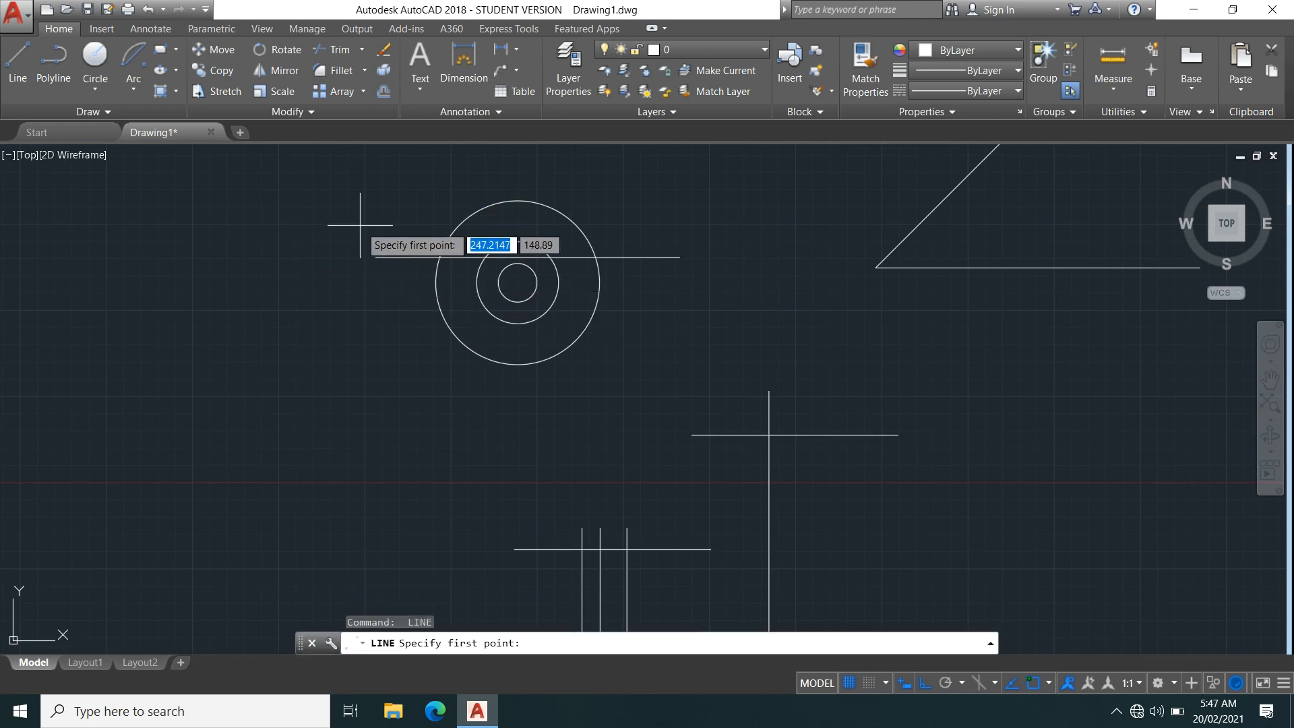
pyautogui.click(376, 305)
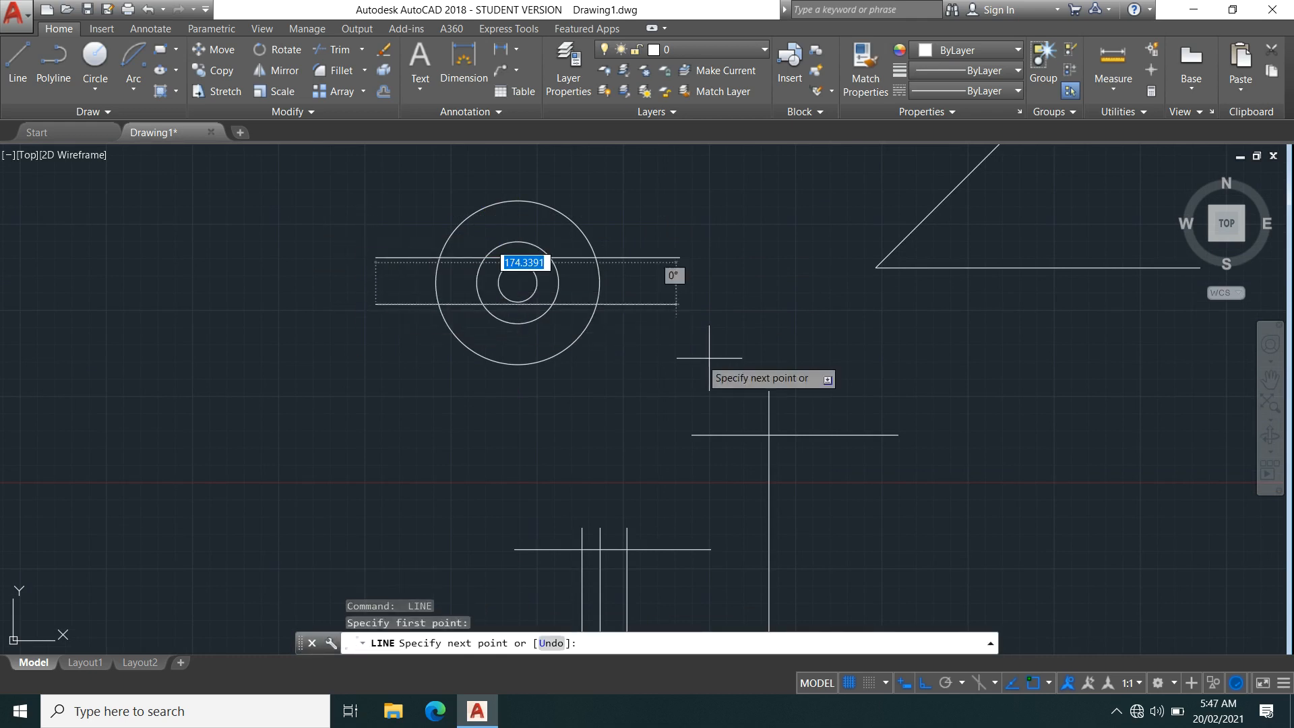
pyautogui.click(680, 304)
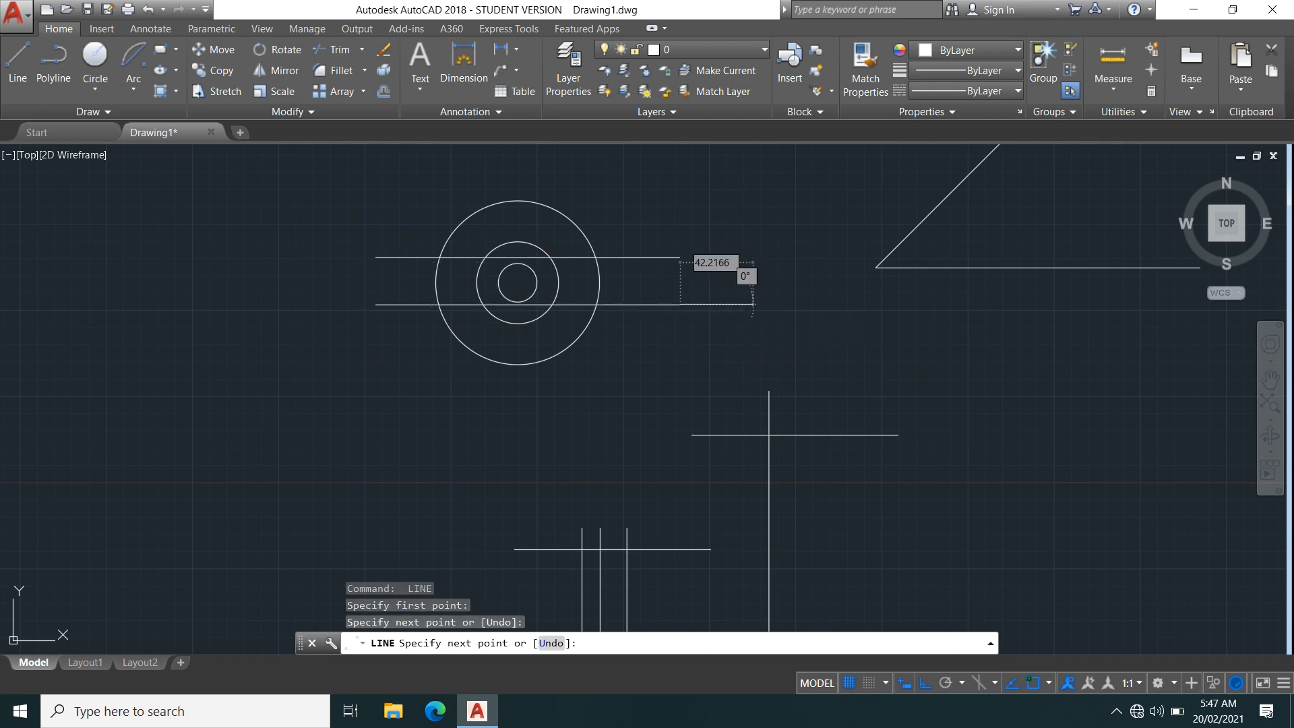
pyautogui.press('Escape')
# Trim the part of the long vertical line above the crossing horizontal line, using the horizontal line as the cutting edge
pyautogui.moveTo(768, 435); pyautogui.dragTo(745, 367, button='middle')
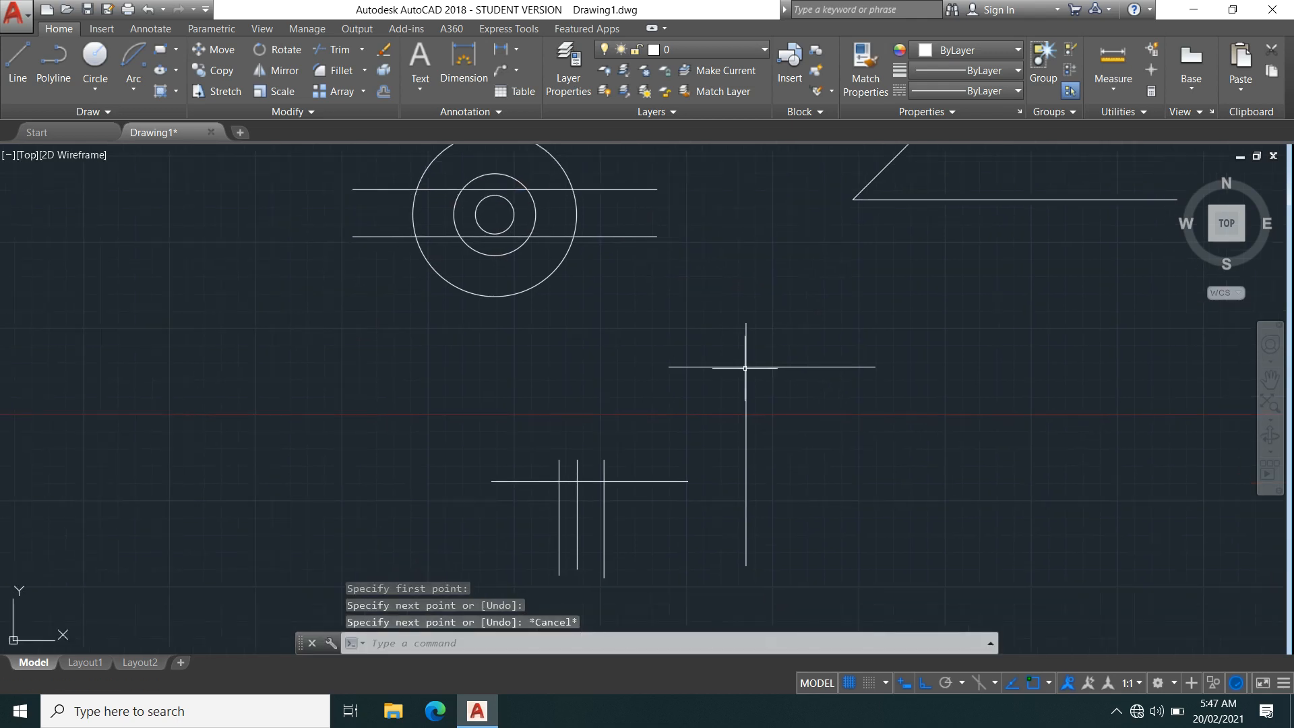
pyautogui.click(356, 49)
pyautogui.click(361, 50)
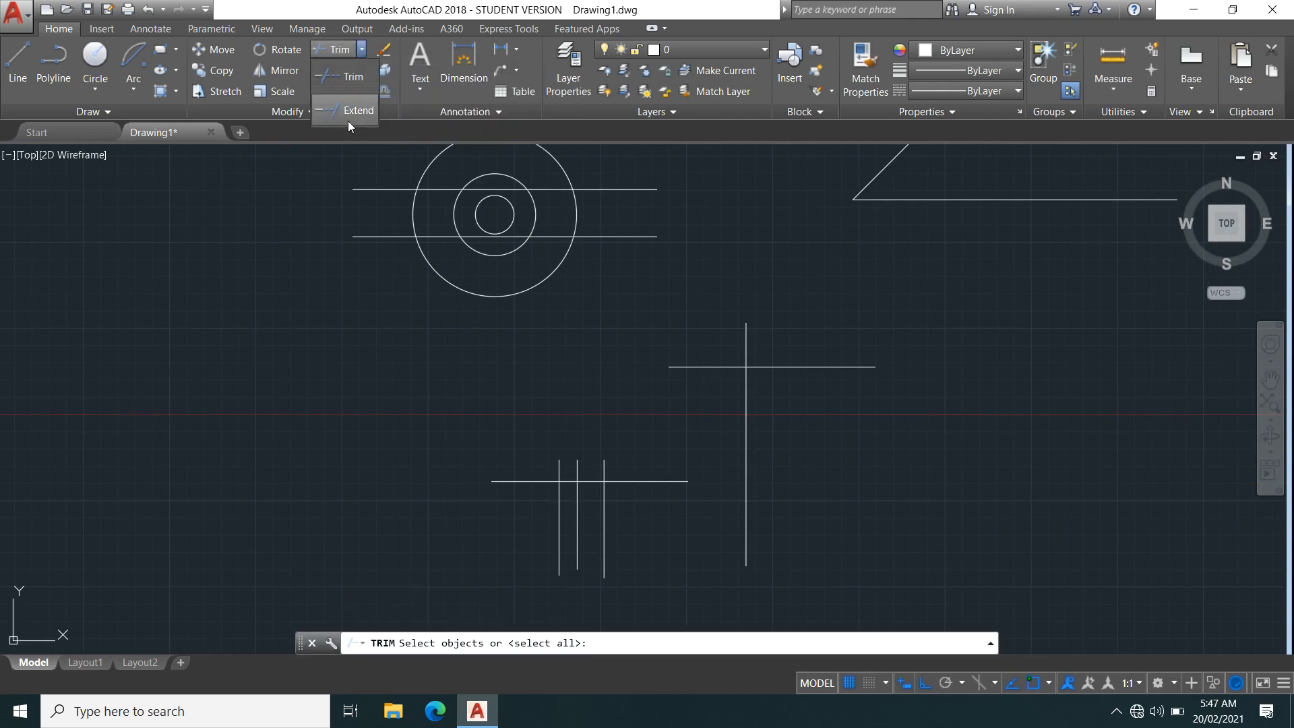
pyautogui.click(351, 79)
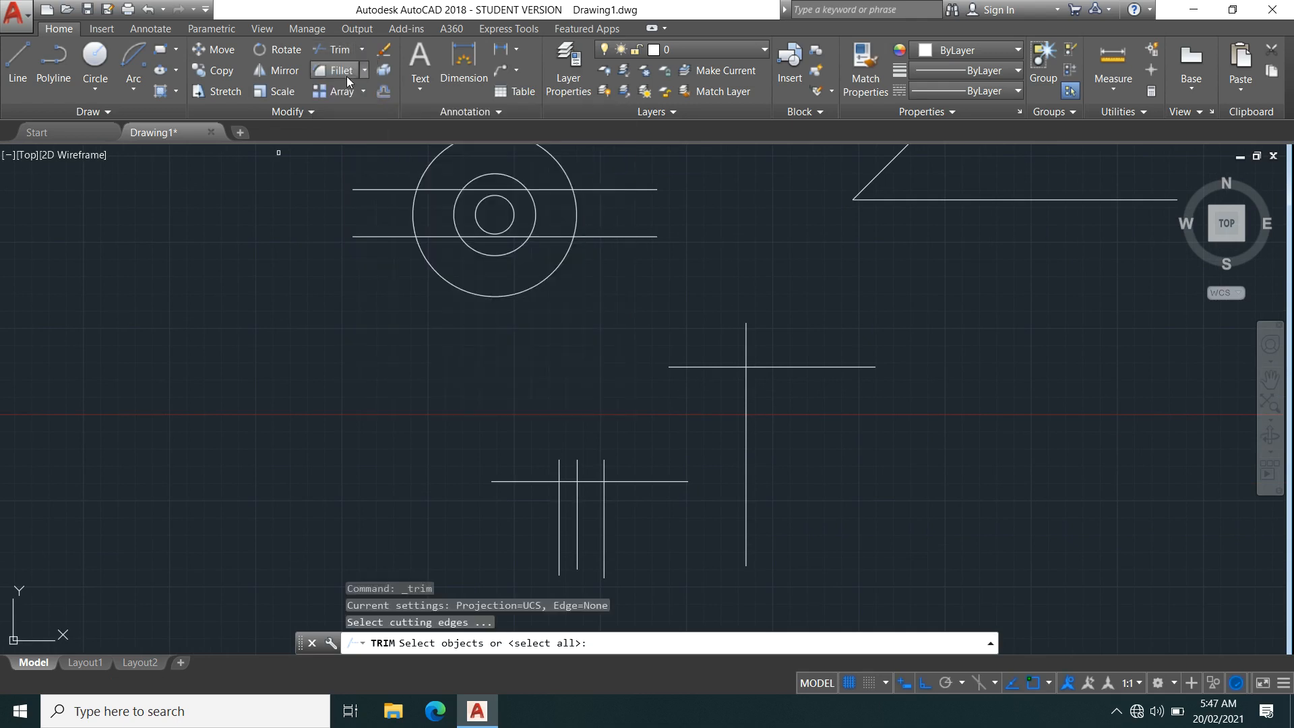
pyautogui.moveTo(793, 410)
pyautogui.mouseDown(button='middle')
pyautogui.moveTo(663, 434)
pyautogui.moveTo(682, 313)
pyautogui.mouseUp(button='middle')
pyautogui.scroll(2, 668, 453)
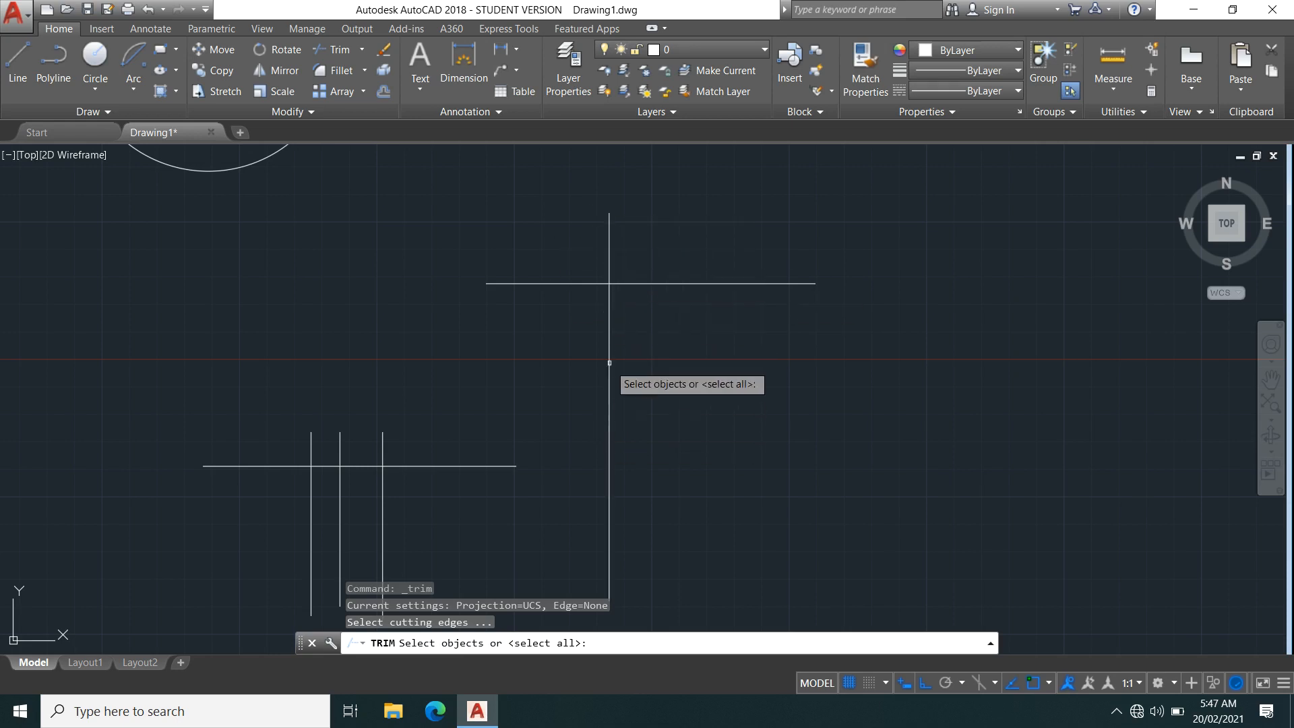
pyautogui.click(671, 284)
pyautogui.press('Return')
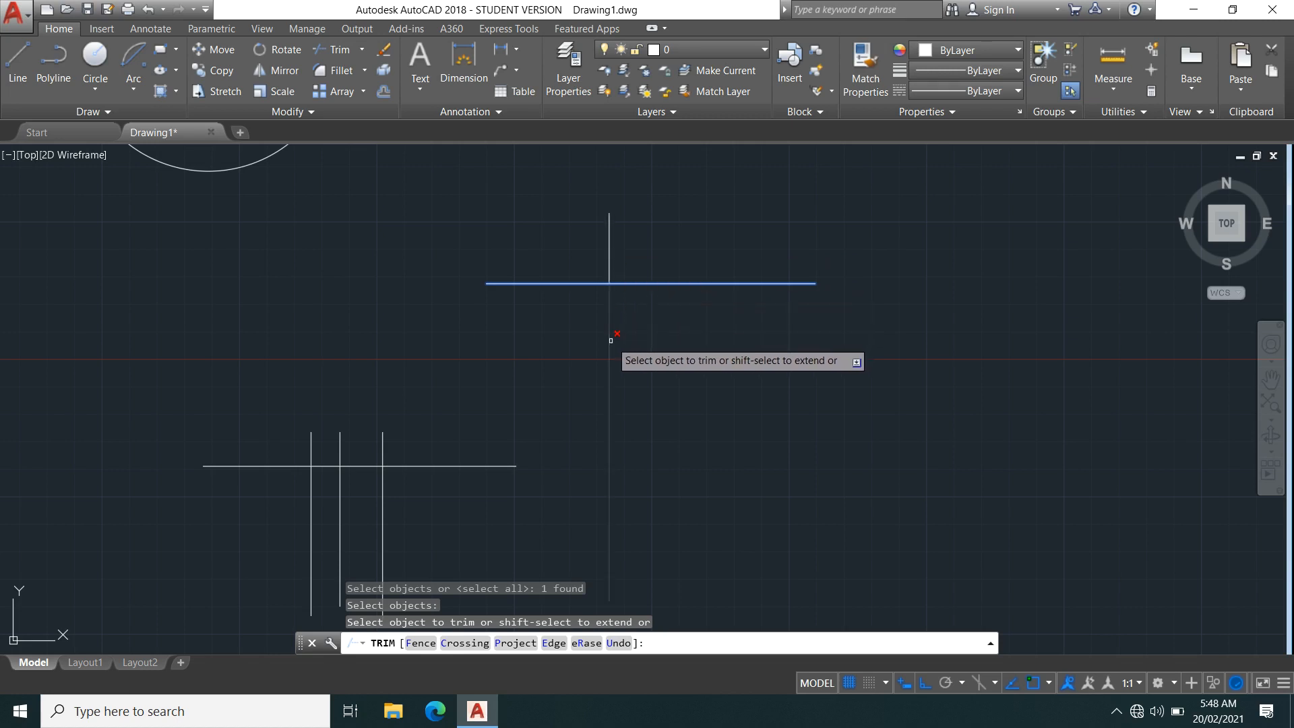
pyautogui.click(609, 253)
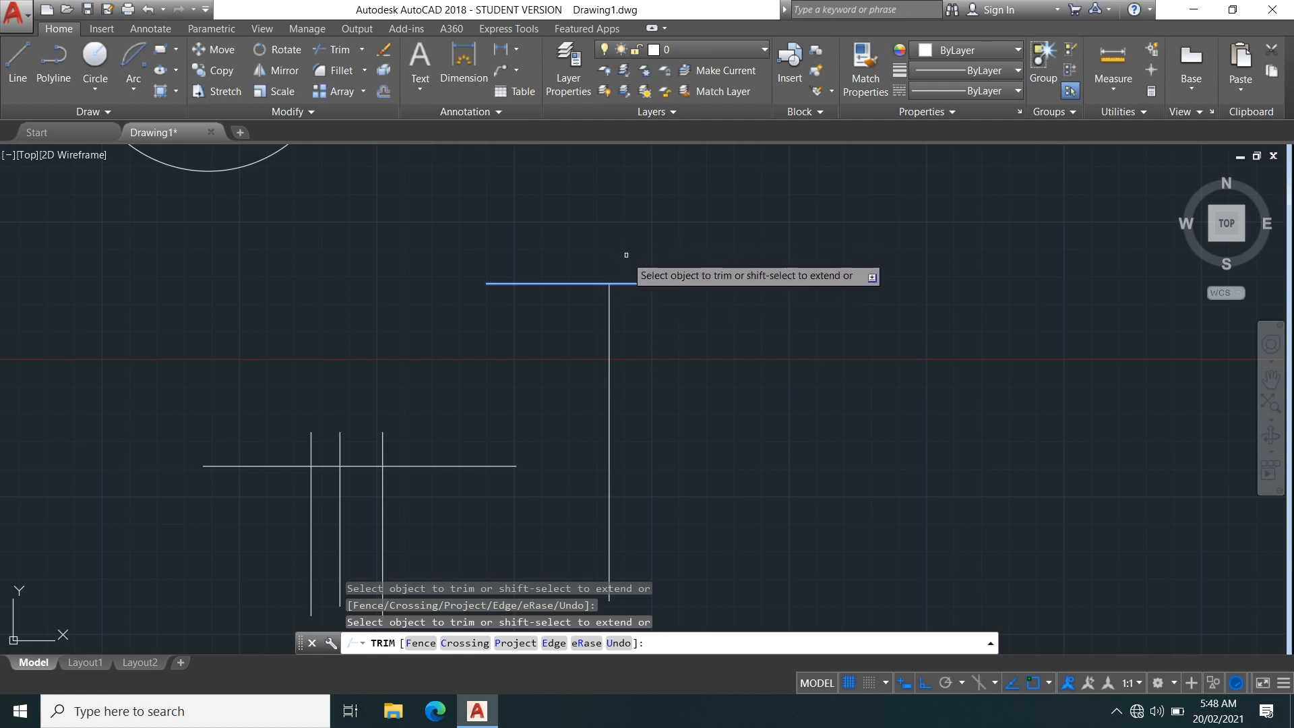
pyautogui.moveTo(485, 542); pyautogui.dragTo(525, 471, button='middle')
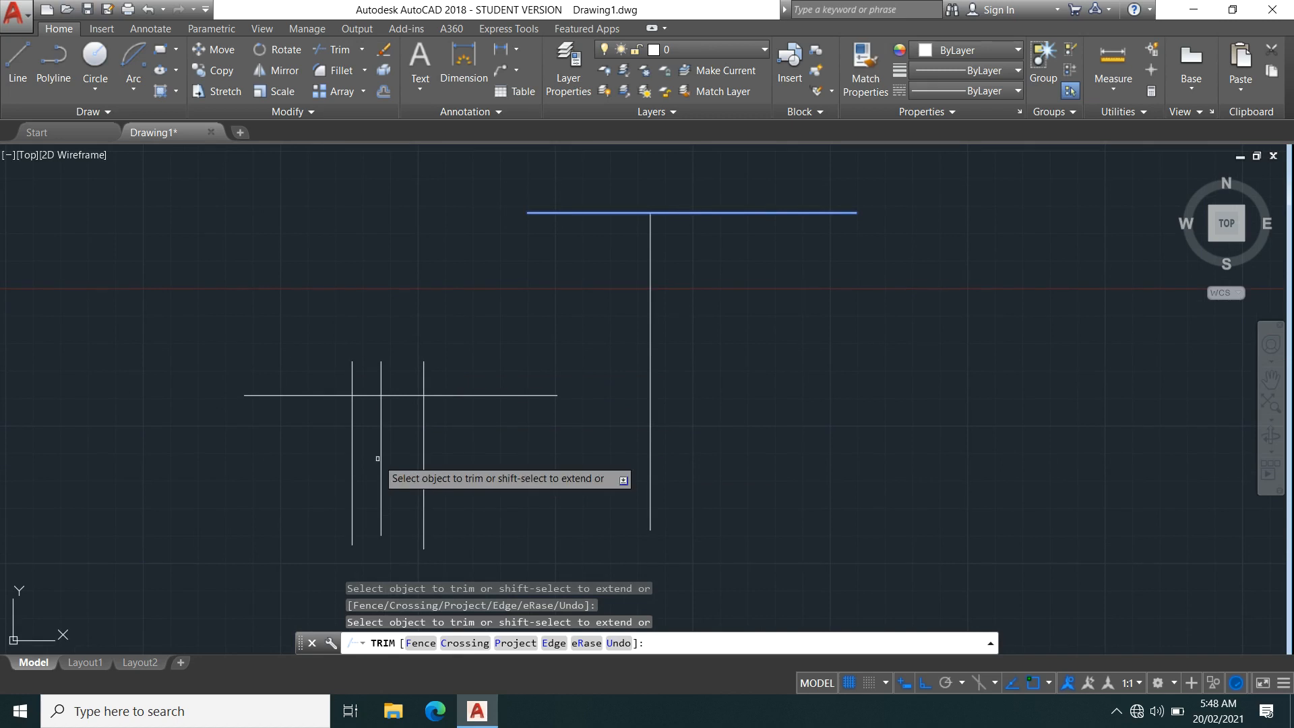
pyautogui.press('Escape')
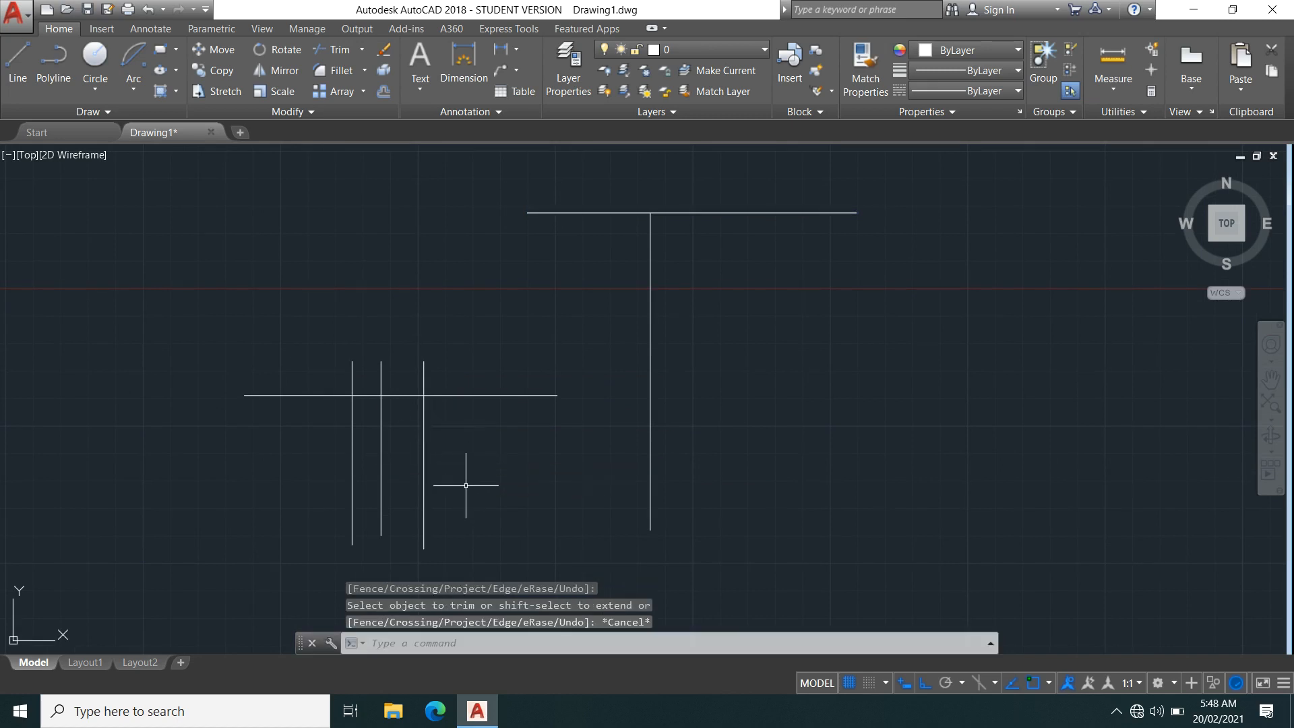
# Trim the lower parts of the three short vertical lines together with a crossing window, using their horizontal line as the cutting edge
pyautogui.press('space')
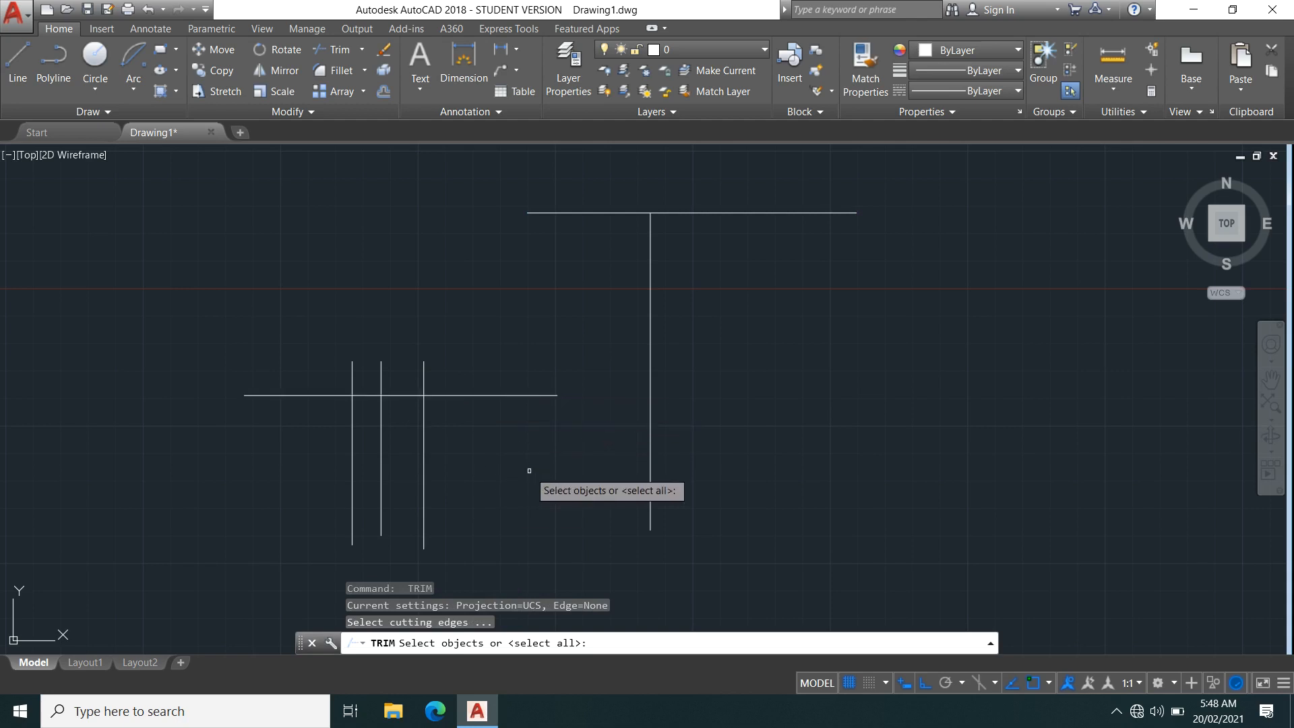
pyautogui.click(482, 396)
pyautogui.press('Return')
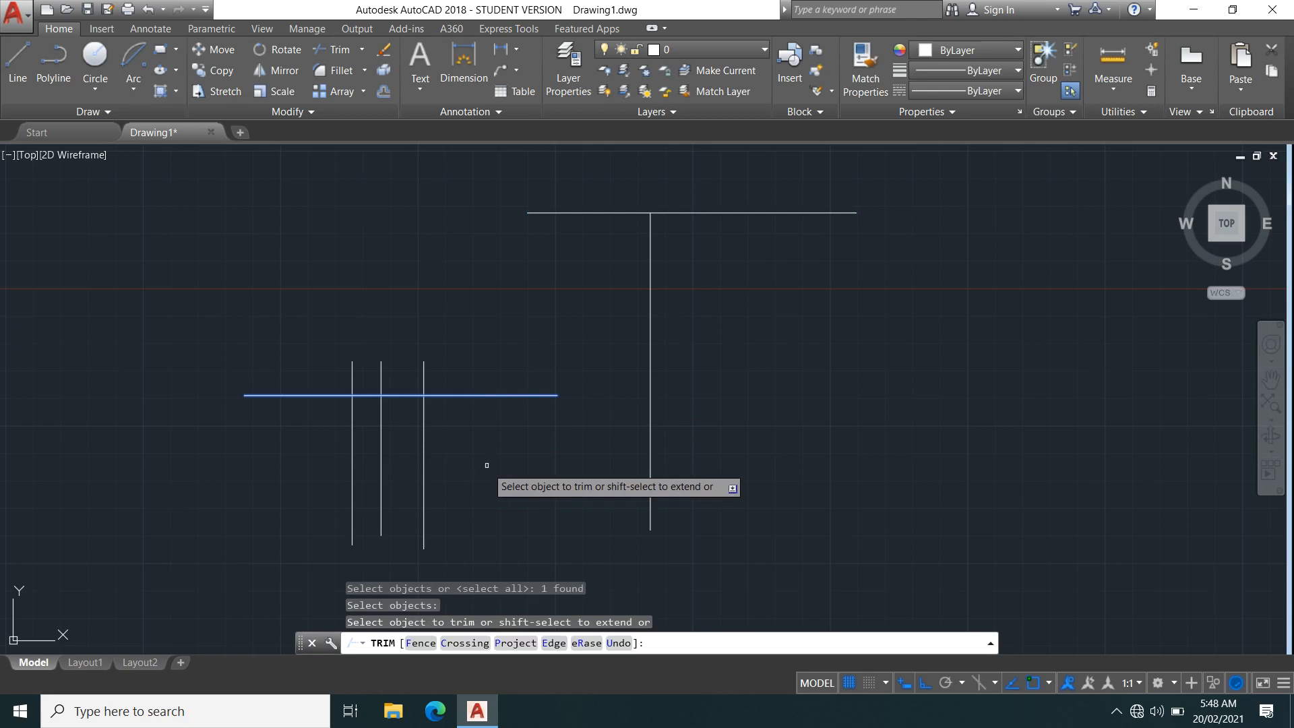
pyautogui.click(556, 471)
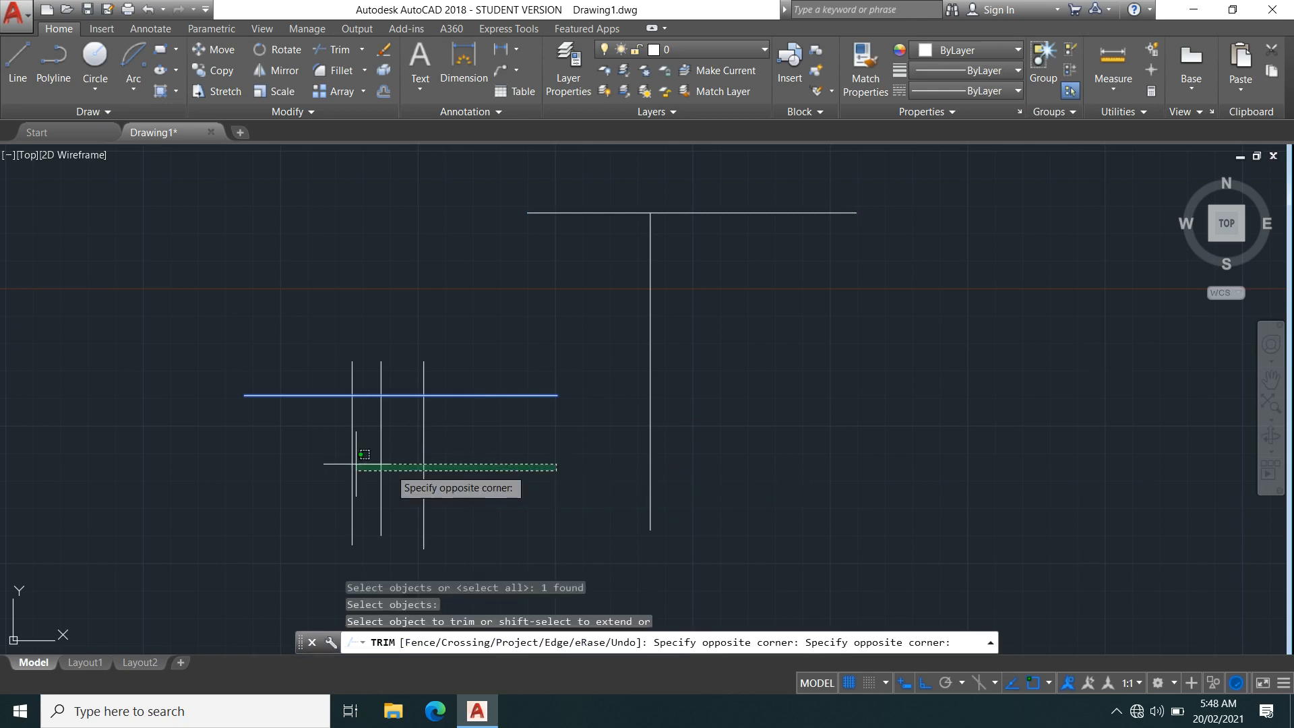
pyautogui.click(217, 450)
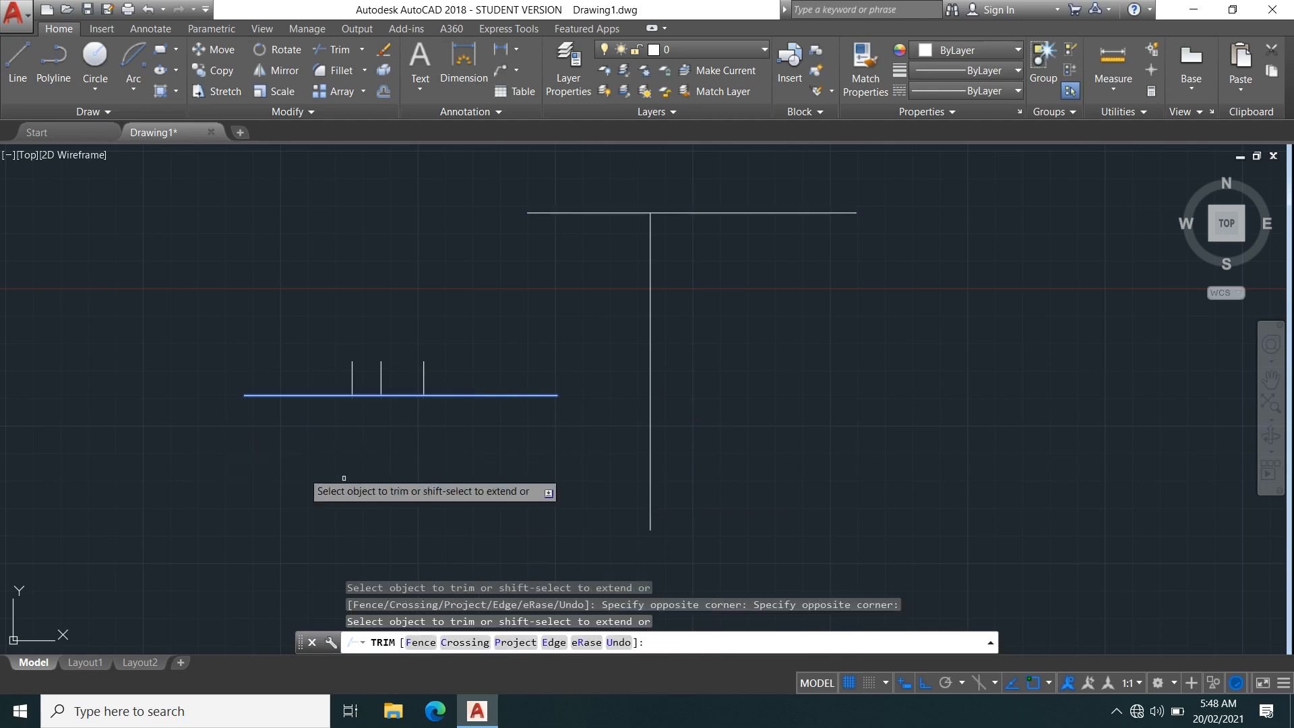
pyautogui.press('Return')
# With the outer circle as the cutting edge, trim both horizontal lines inside it using the Fence option
pyautogui.scroll(-3, 468, 485)
pyautogui.scroll(-2, 503, 425)
pyautogui.scroll(4, 512, 444)
pyautogui.press('Return')
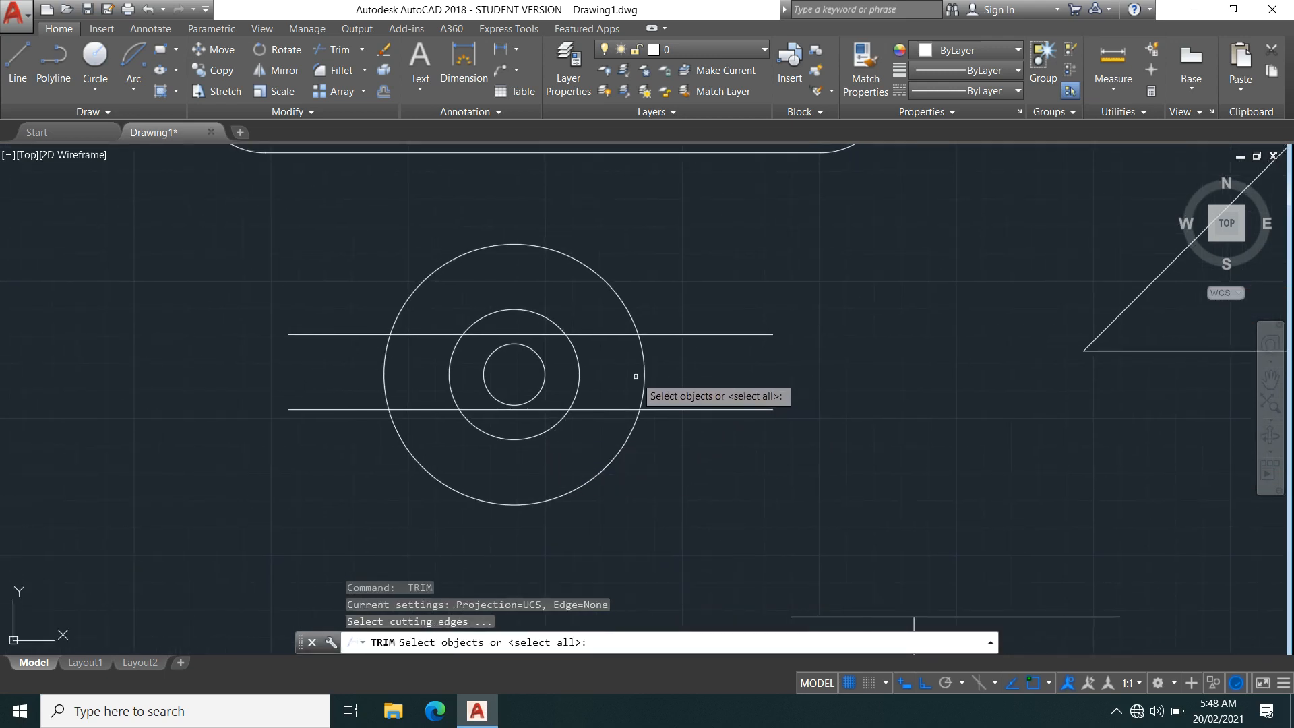
pyautogui.click(645, 371)
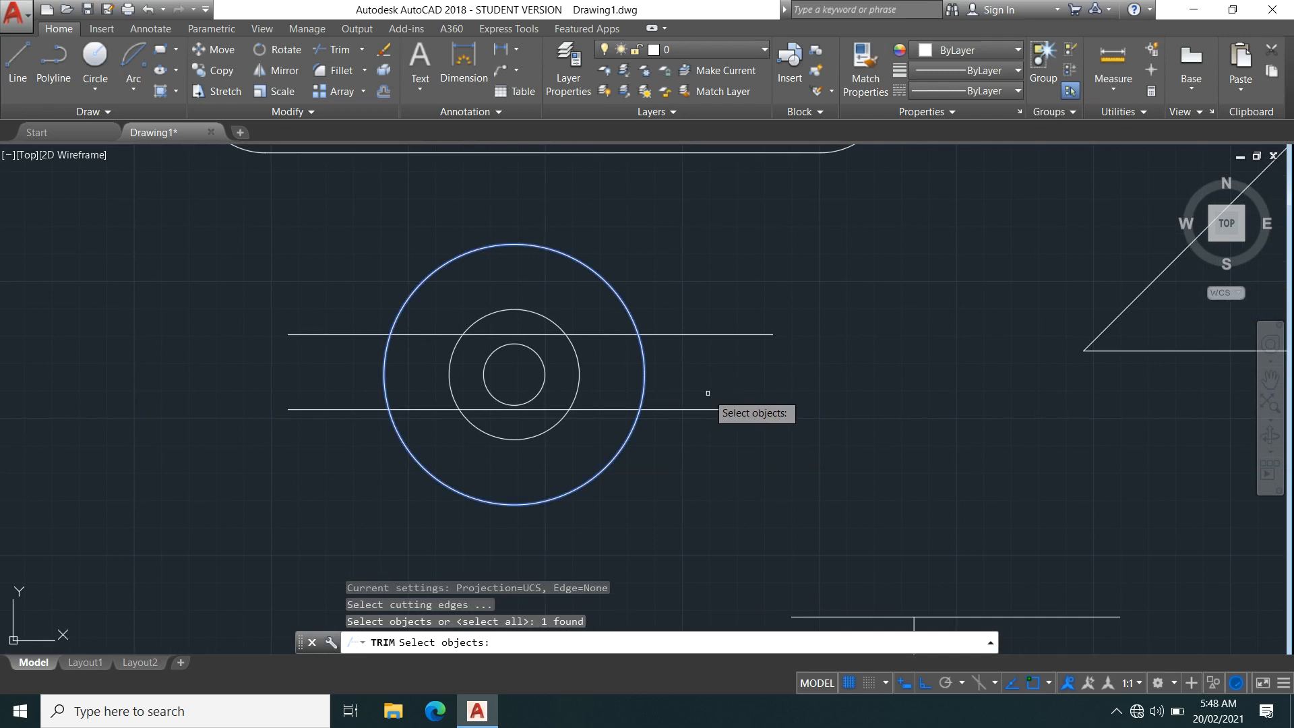
pyautogui.press('Return')
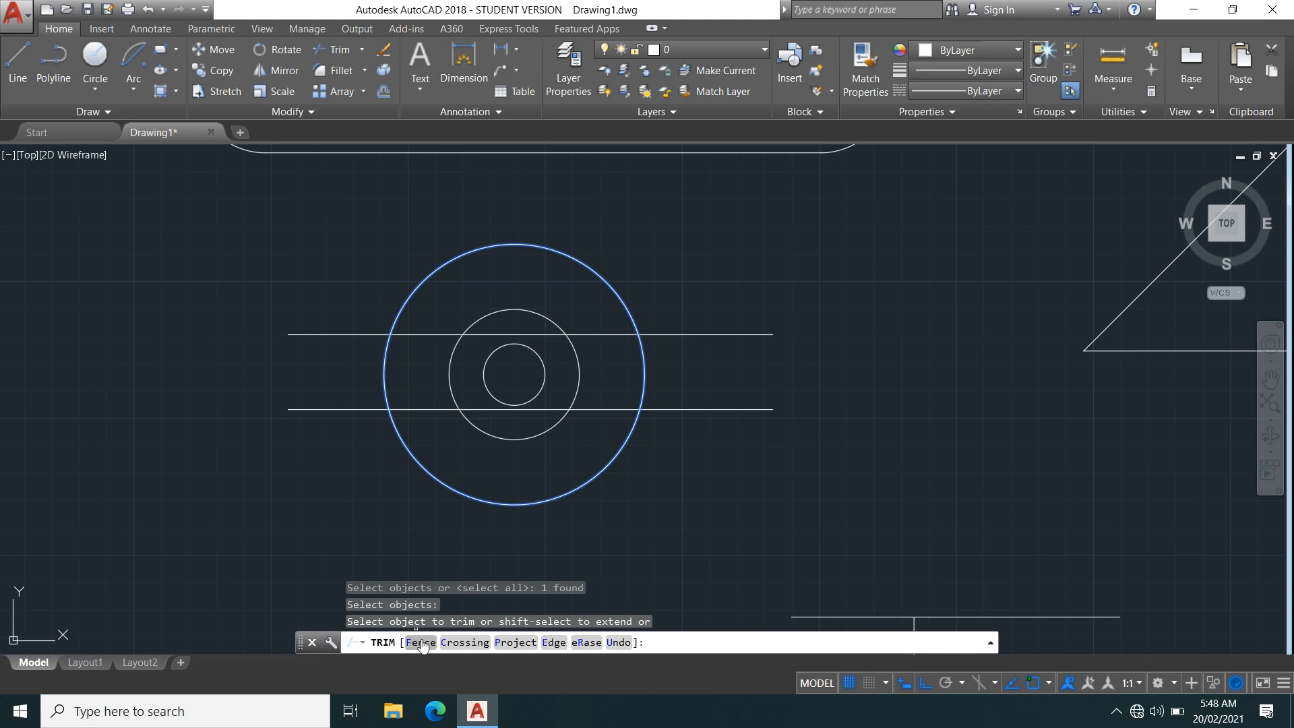
pyautogui.click(421, 642)
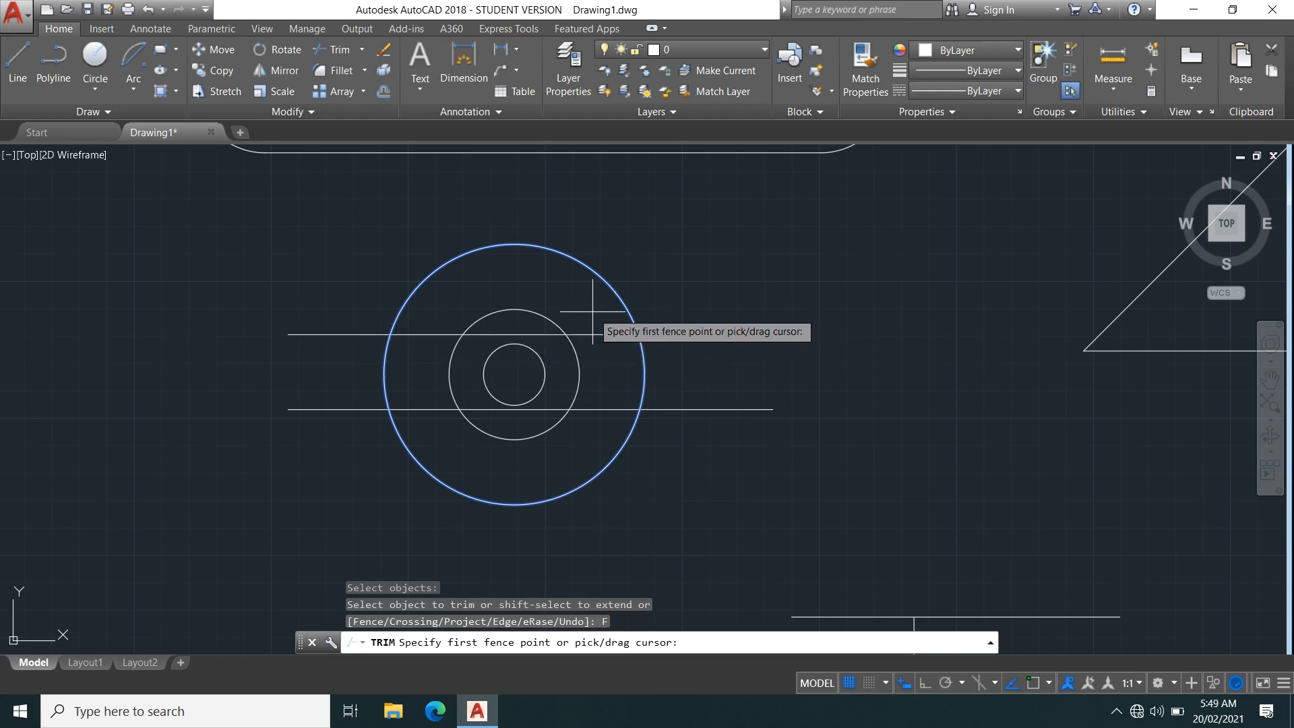
pyautogui.click(592, 308)
pyautogui.click(617, 364)
pyautogui.click(616, 367)
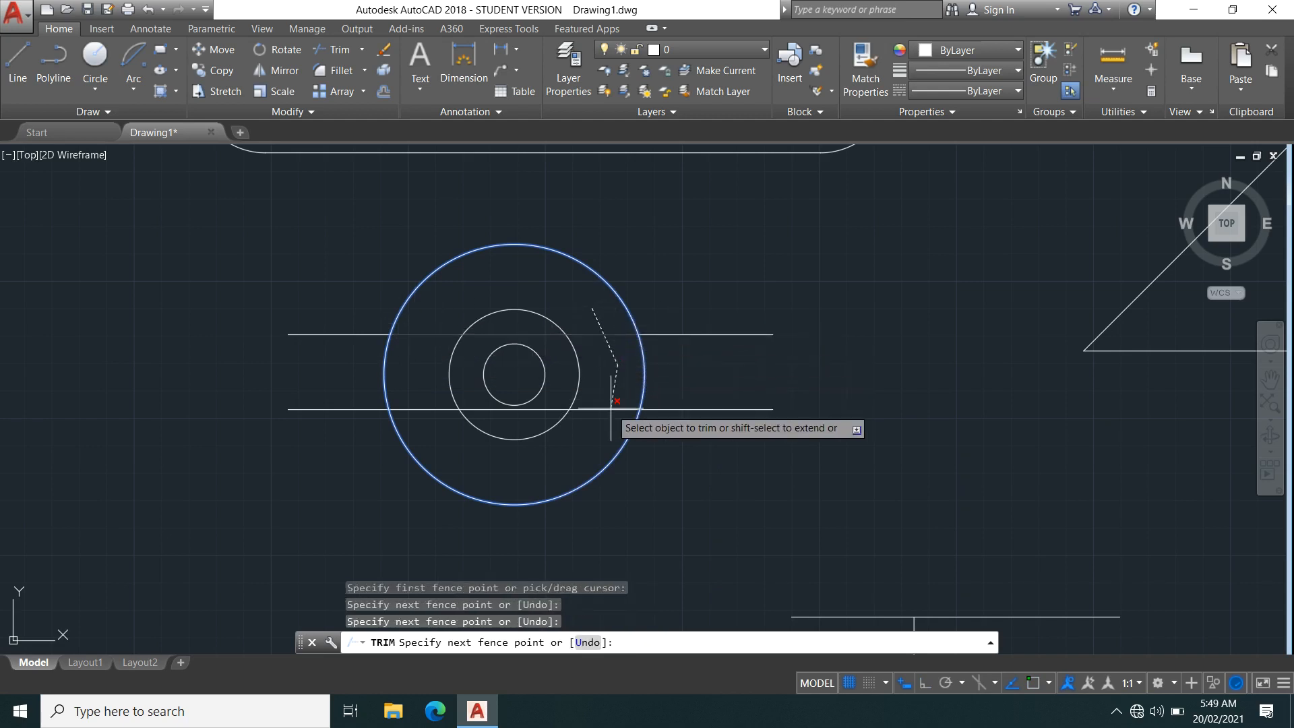
pyautogui.click(613, 398)
pyautogui.click(587, 434)
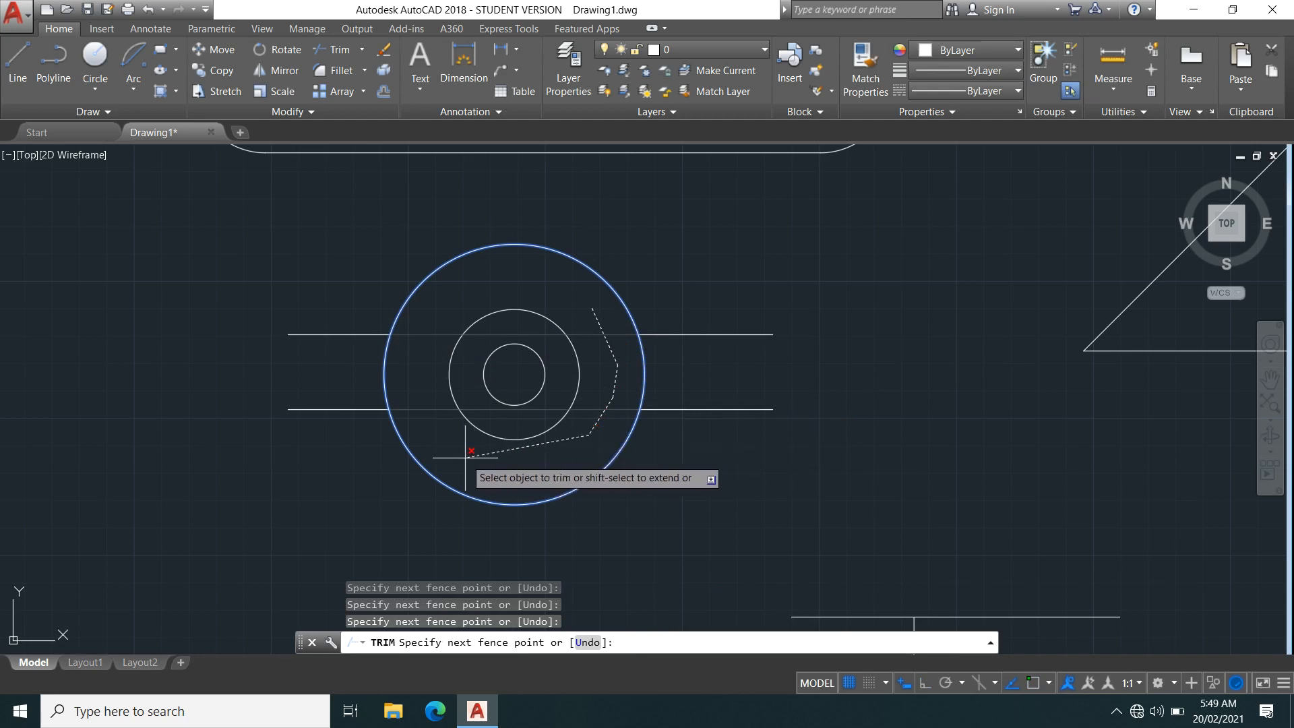
pyautogui.click(501, 467)
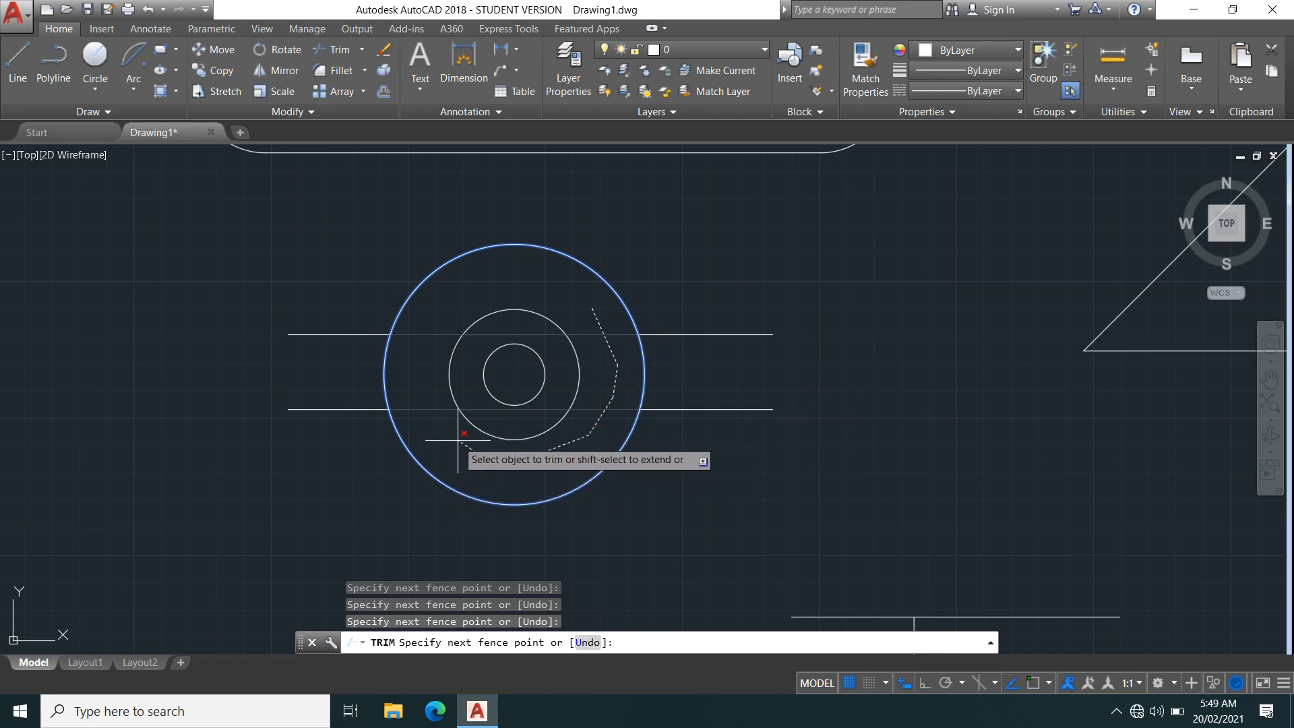
pyautogui.press('Return')
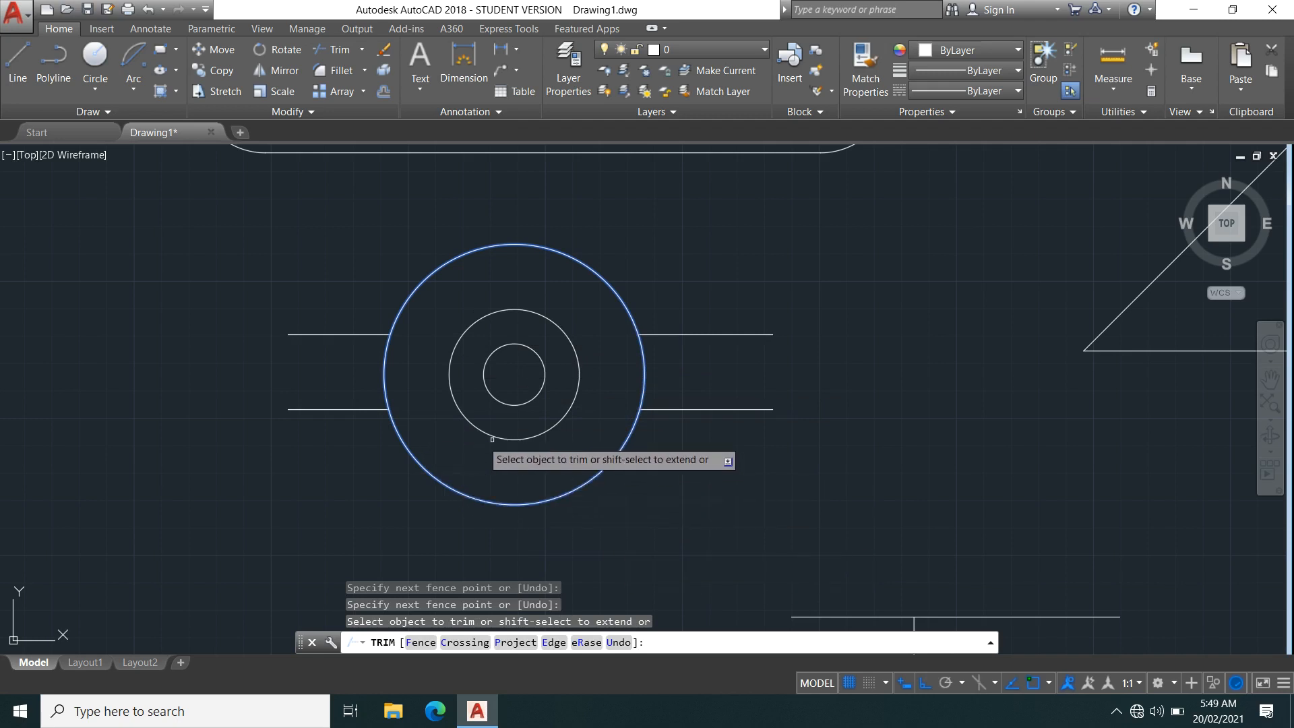
pyautogui.click(418, 409)
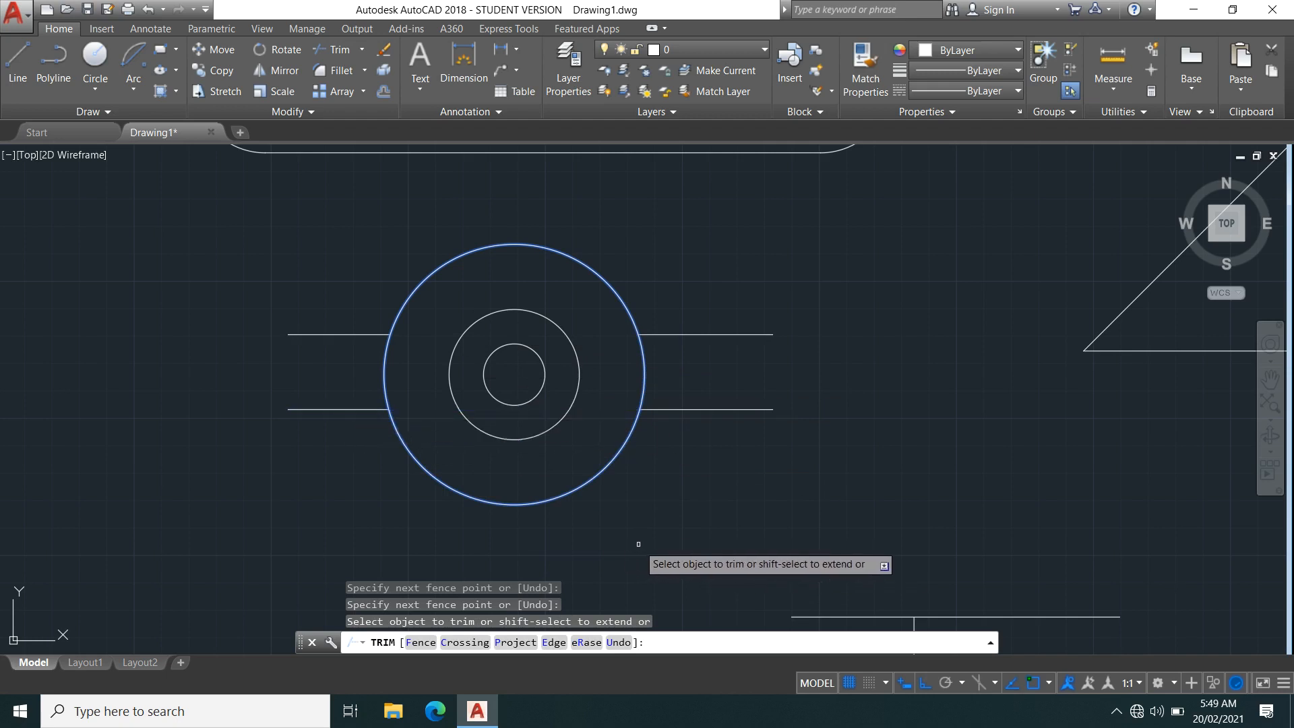
# Within the Trim command, extend the lower and upper horizontal segments back through the outer circle to rejoin their opposite halves
pyautogui.click(362, 51)
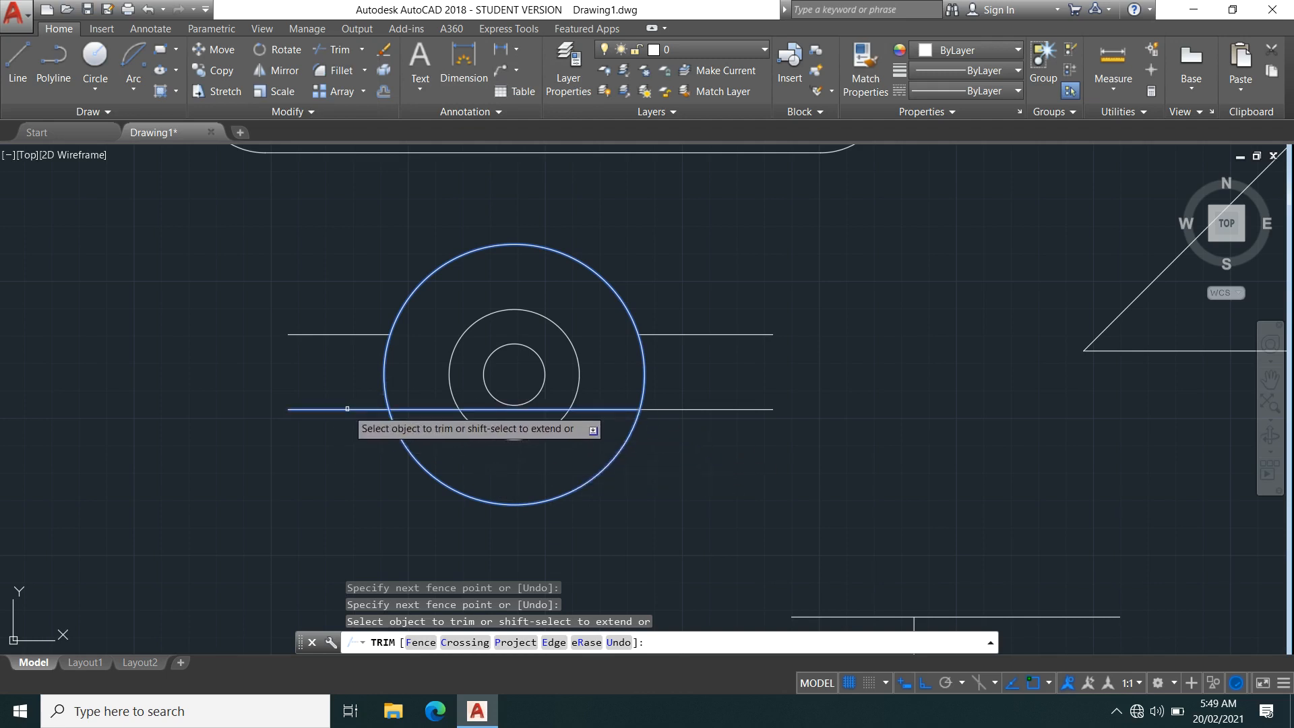
pyautogui.keyDown('shift'); pyautogui.click(347, 409); pyautogui.keyUp('shift')
pyautogui.keyDown('shift'); pyautogui.click(359, 334); pyautogui.keyUp('shift')
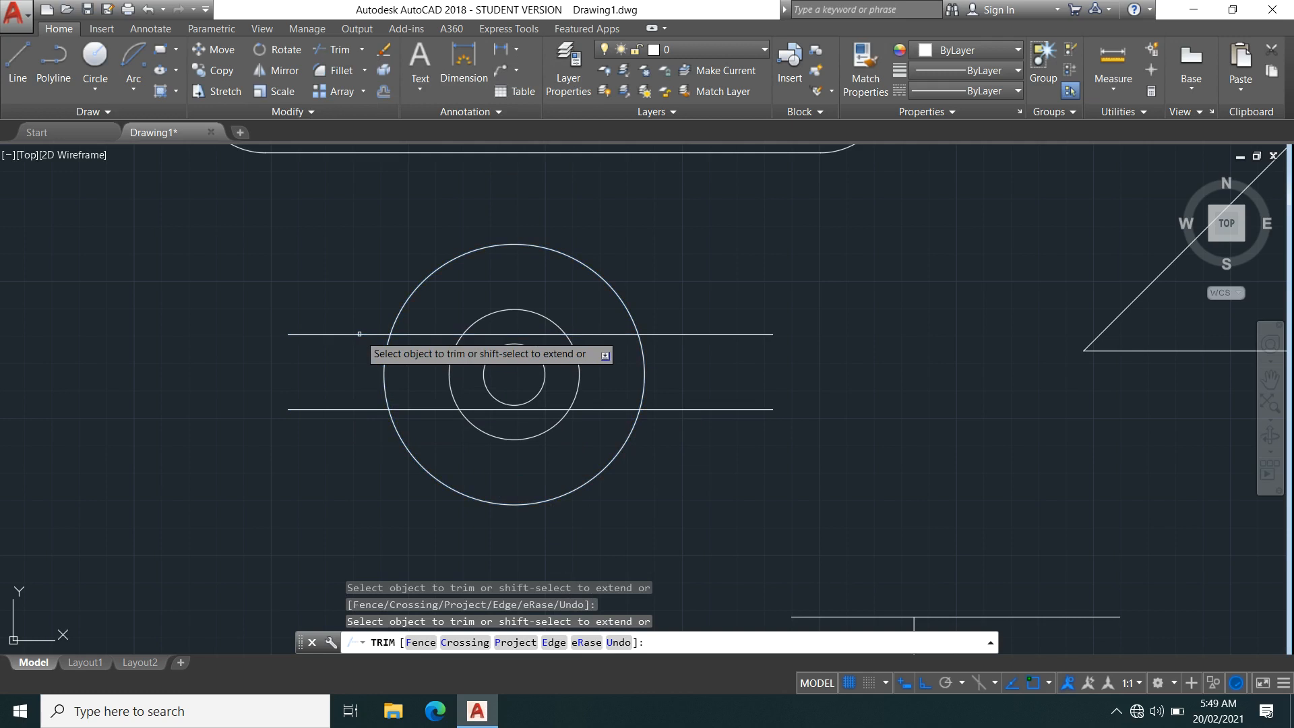
# Extend the leftmost short vertical line up to the outer circle from within the Trim command
pyautogui.scroll(-6, 878, 532)
pyautogui.moveTo(878, 532); pyautogui.dragTo(685, 446, button='middle')
pyautogui.scroll(5, 708, 476)
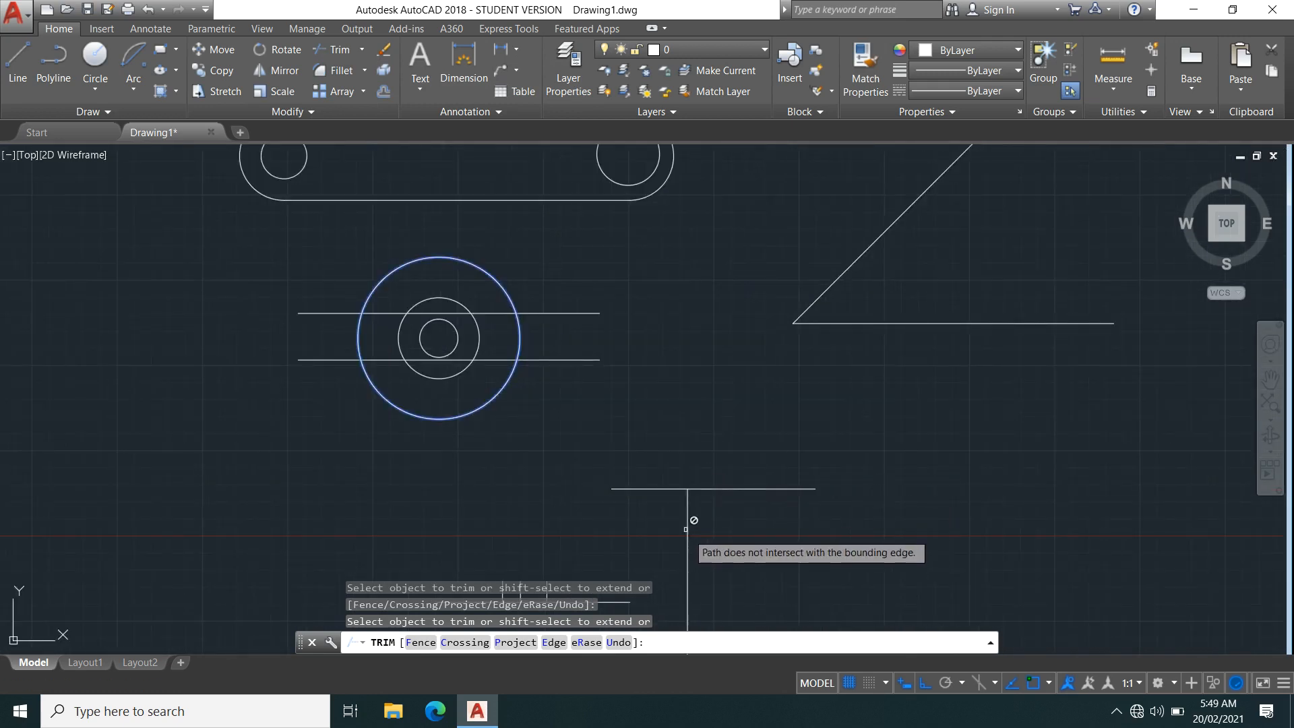
pyautogui.scroll(3, 523, 341)
pyautogui.scroll(-4, 845, 606)
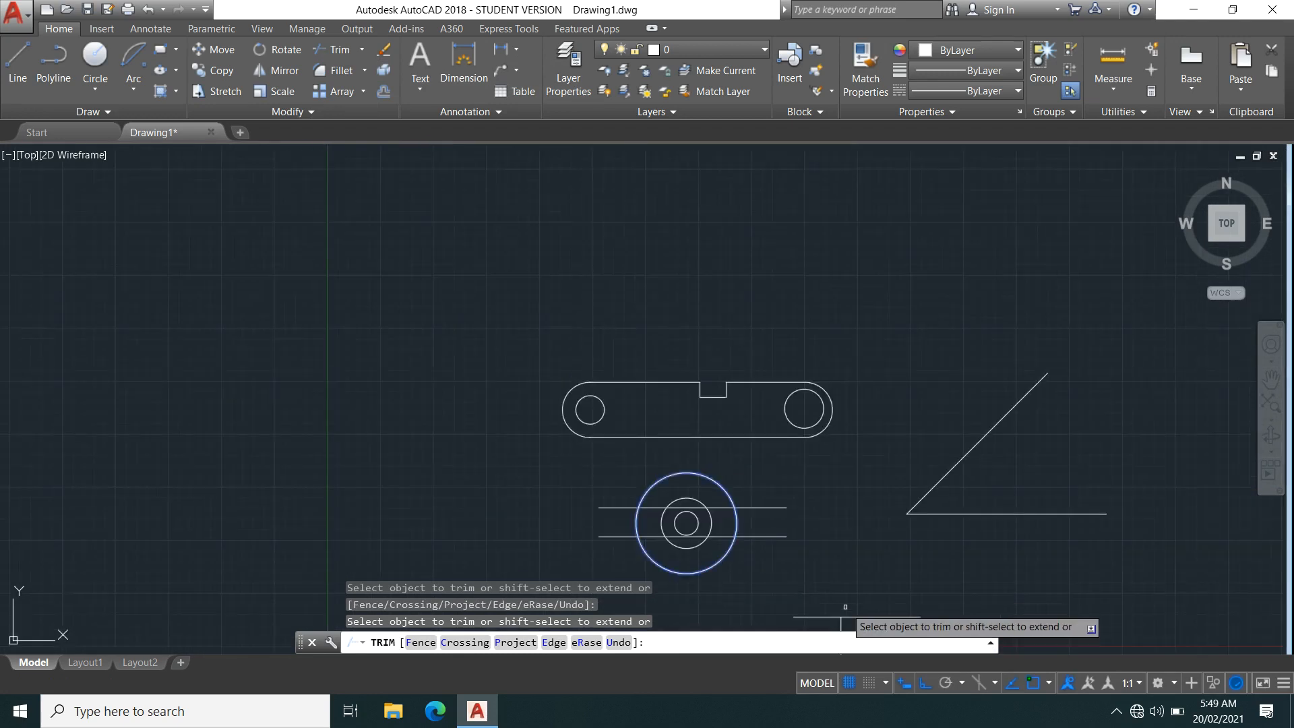
pyautogui.scroll(5, 843, 610)
pyautogui.scroll(-5, 772, 558)
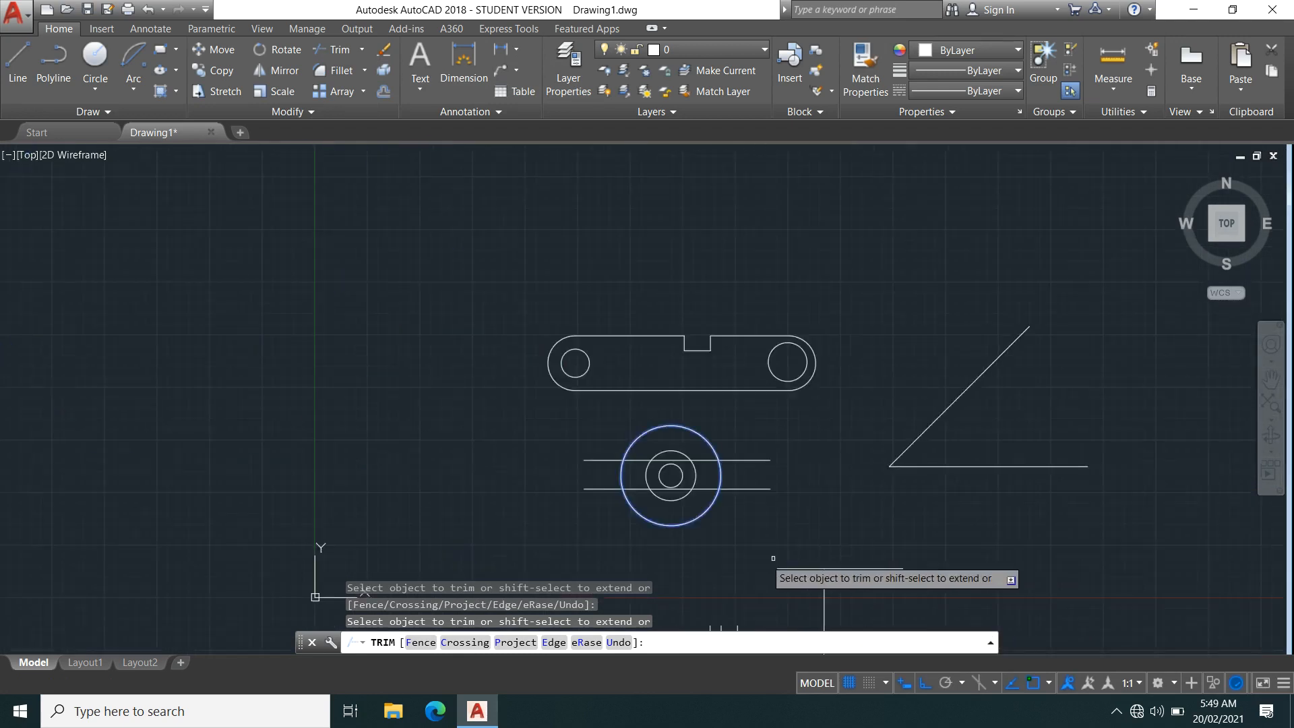
pyautogui.moveTo(717, 543); pyautogui.dragTo(761, 417, button='middle')
pyautogui.scroll(4, 785, 491)
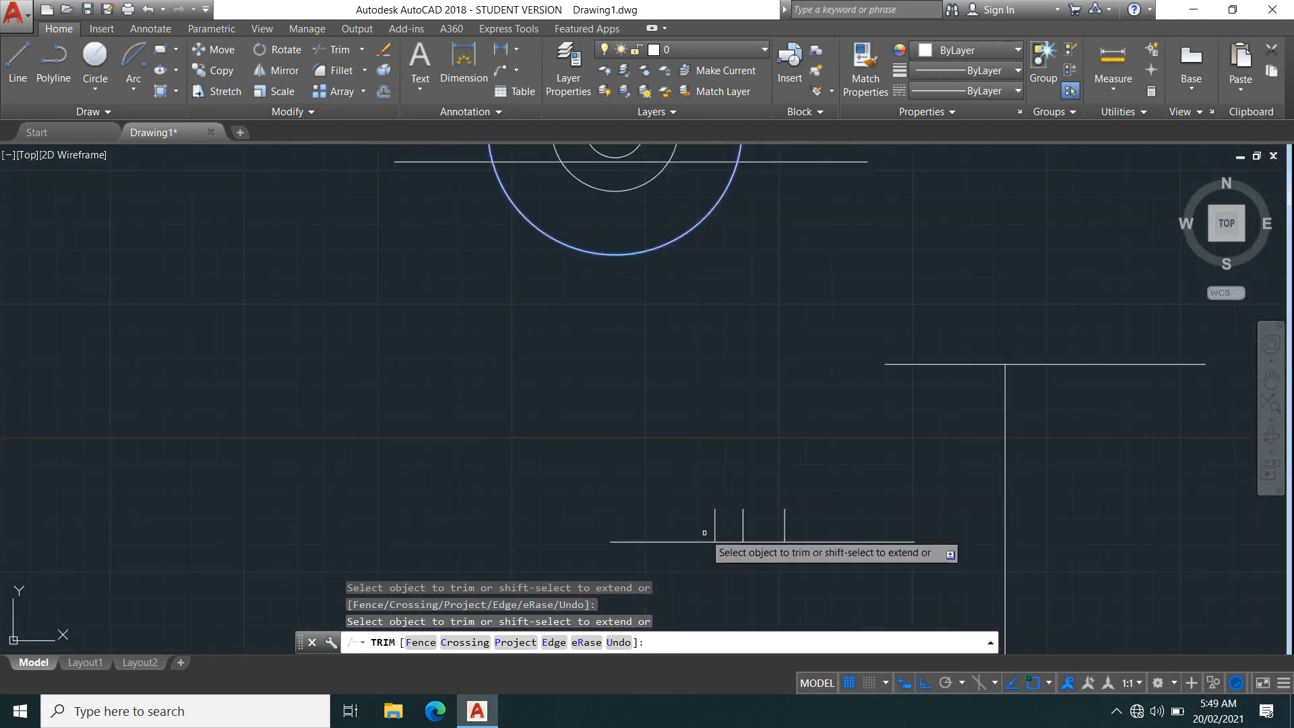
pyautogui.keyDown('shift'); pyautogui.click(714, 523); pyautogui.keyUp('shift')
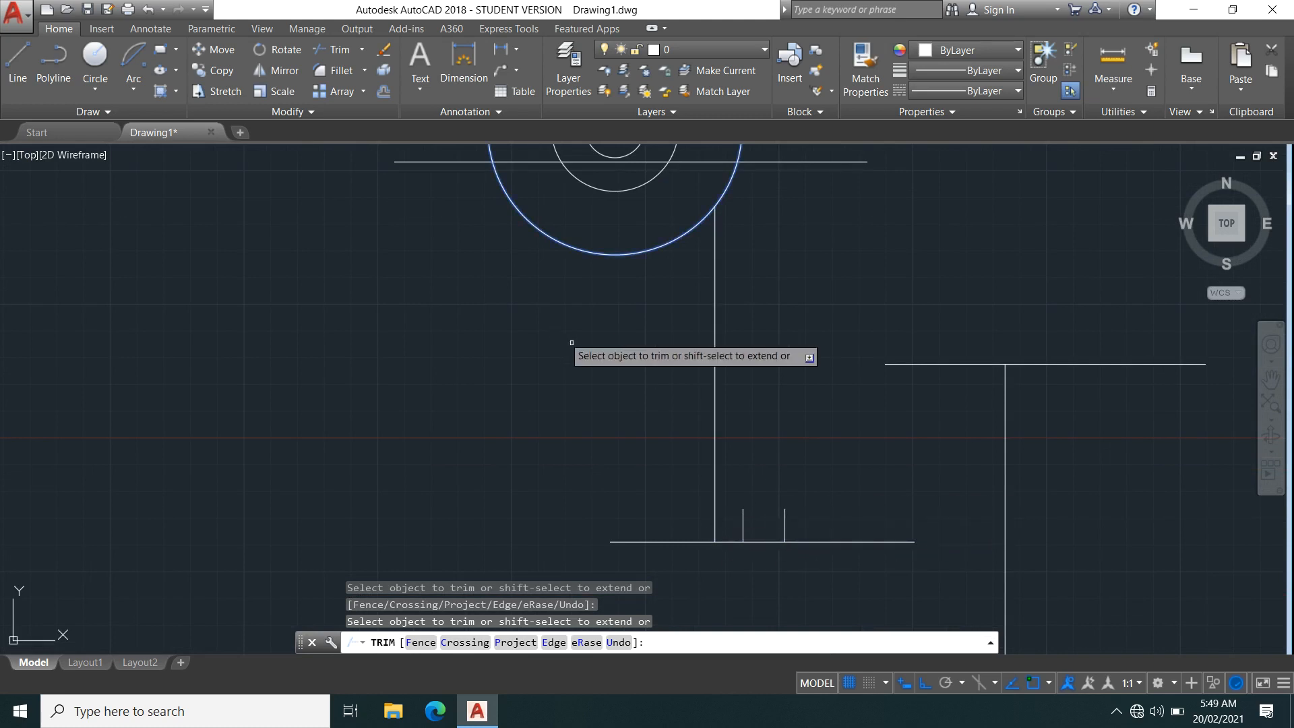
pyautogui.scroll(-3, 658, 432)
pyautogui.scroll(3, 663, 462)
pyautogui.scroll(2, 662, 461)
pyautogui.moveTo(553, 368); pyautogui.dragTo(627, 555, button='middle')
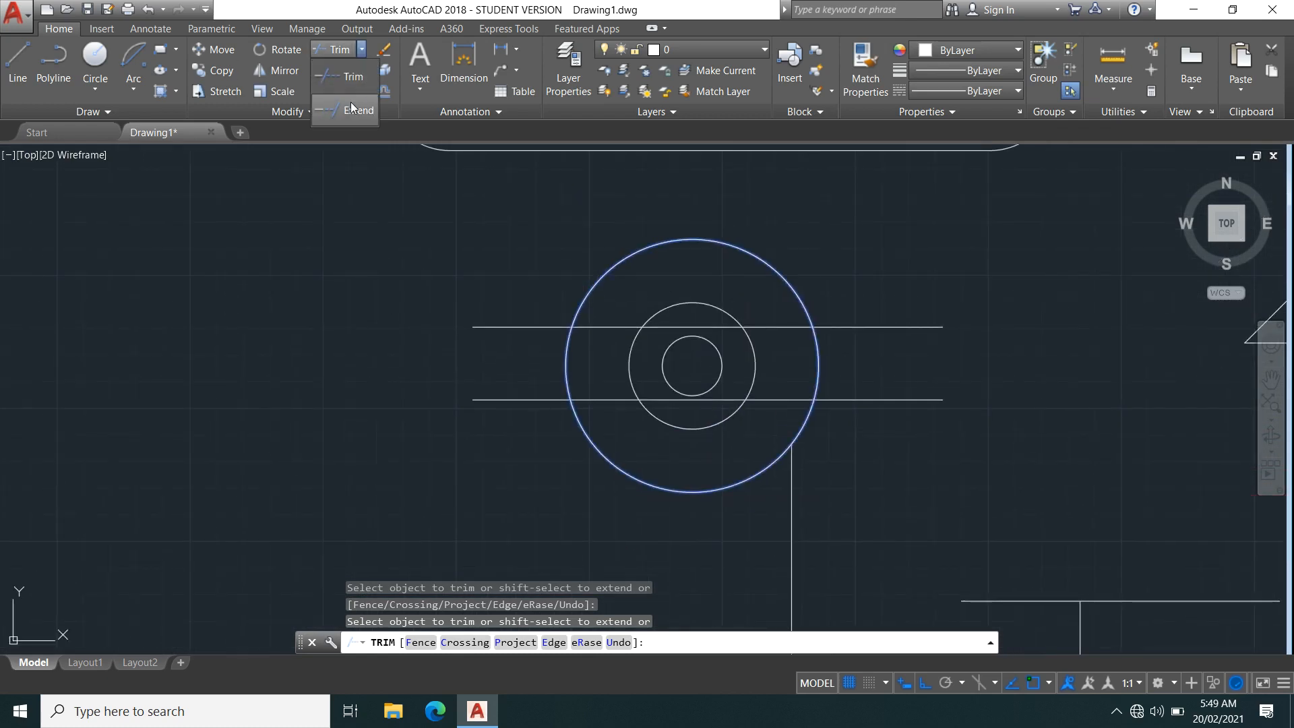
pyautogui.click(351, 108)
pyautogui.moveTo(758, 523); pyautogui.dragTo(744, 301, button='middle')
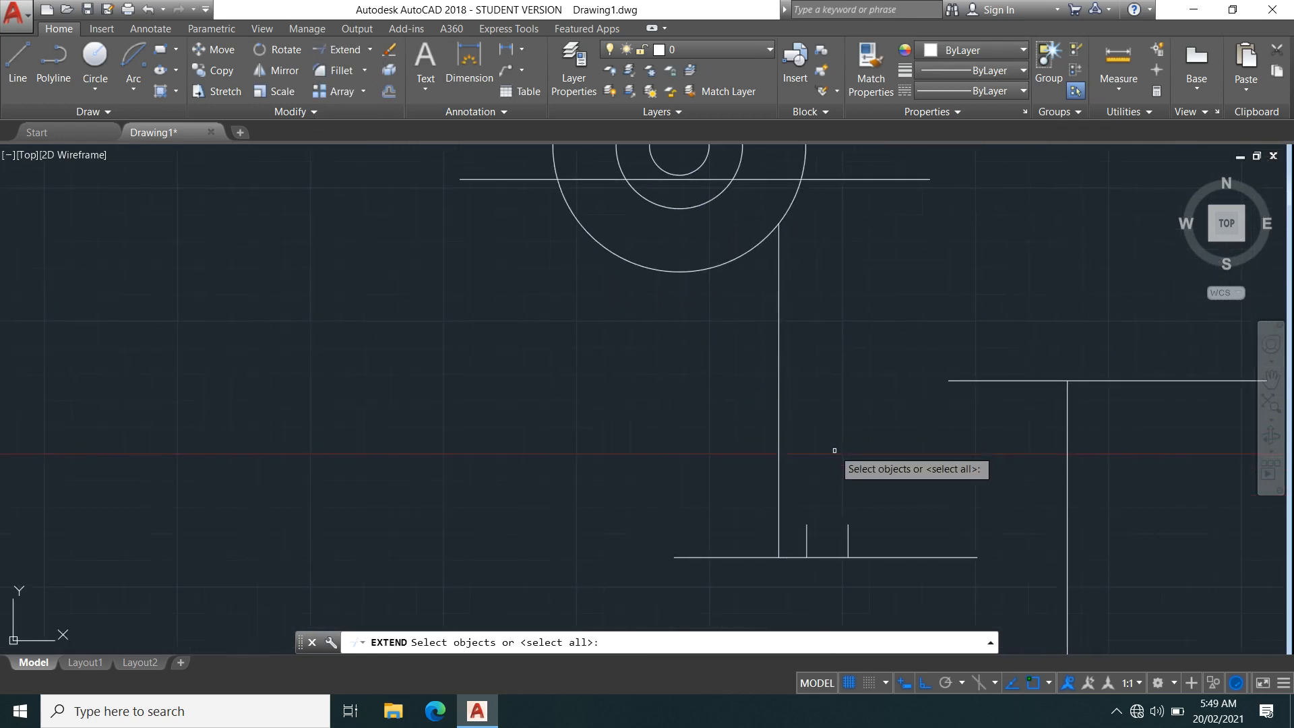
pyautogui.press('Escape')
# Move the base line and its three vertical lines horizontally about 55 units to the left, under the circles
pyautogui.click(1010, 595)
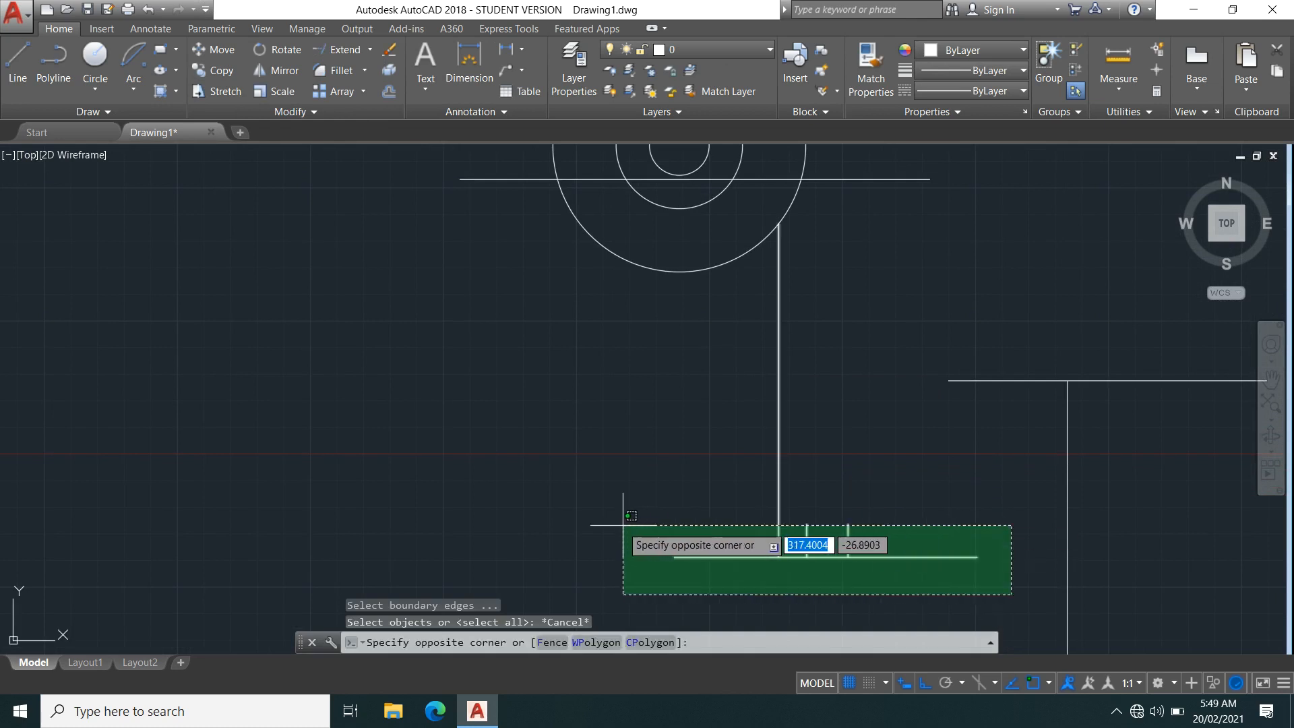
pyautogui.click(604, 516)
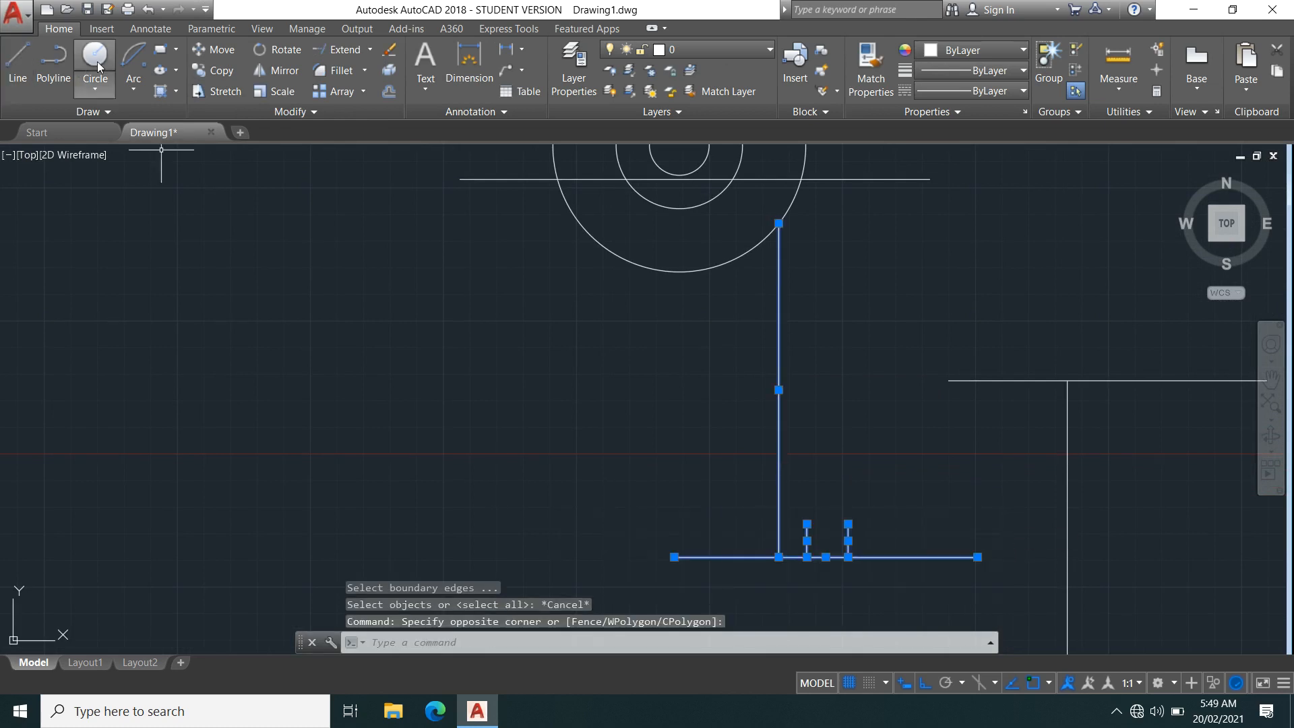
pyautogui.click(207, 53)
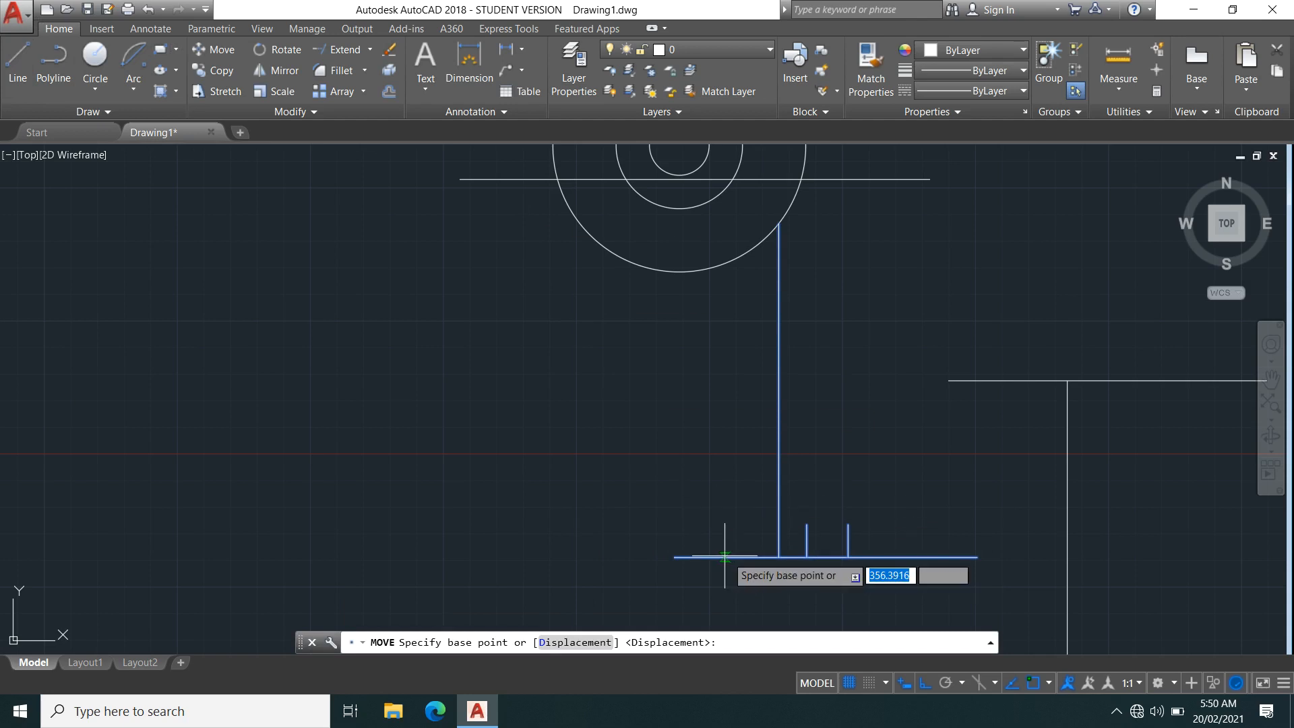
pyautogui.click(671, 557)
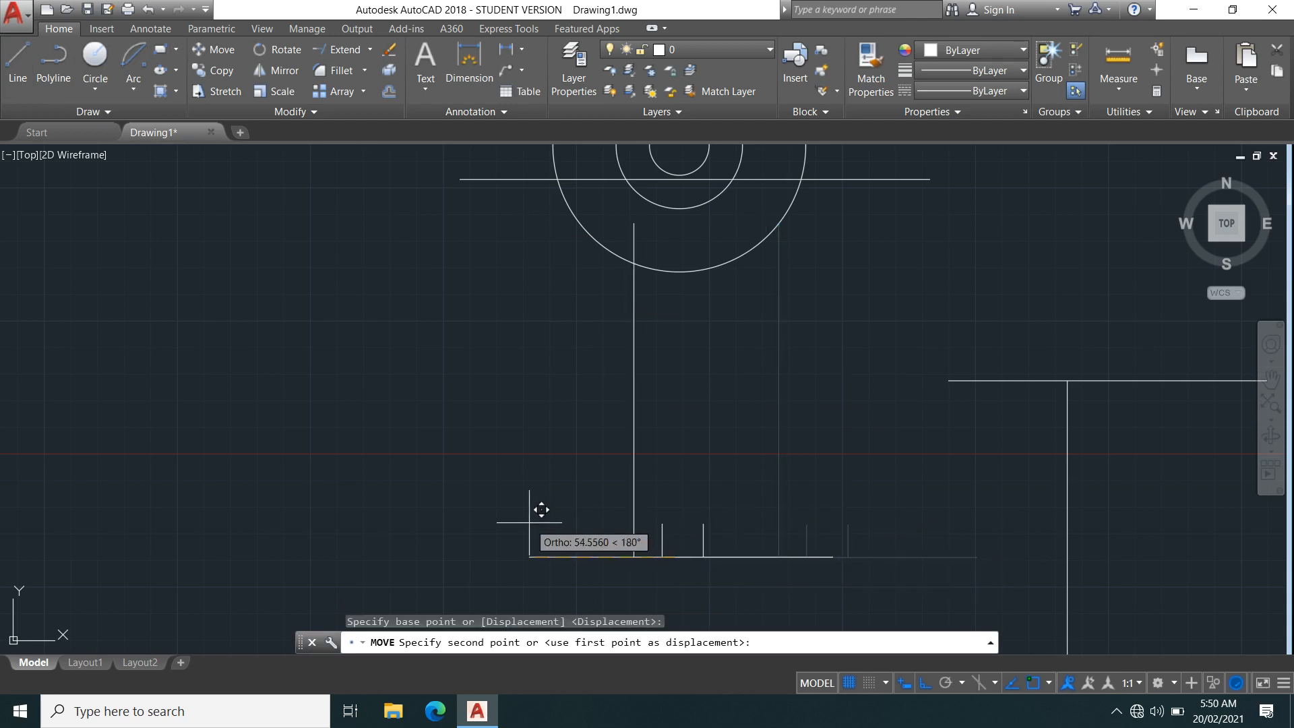
pyautogui.click(529, 509)
# With the lower horizontal line through the circles as the boundary edge, extend the rightmost short vertical line up to it
pyautogui.scroll(1, 565, 475)
pyautogui.scroll(-2, 573, 461)
pyautogui.scroll(2, 271, 225)
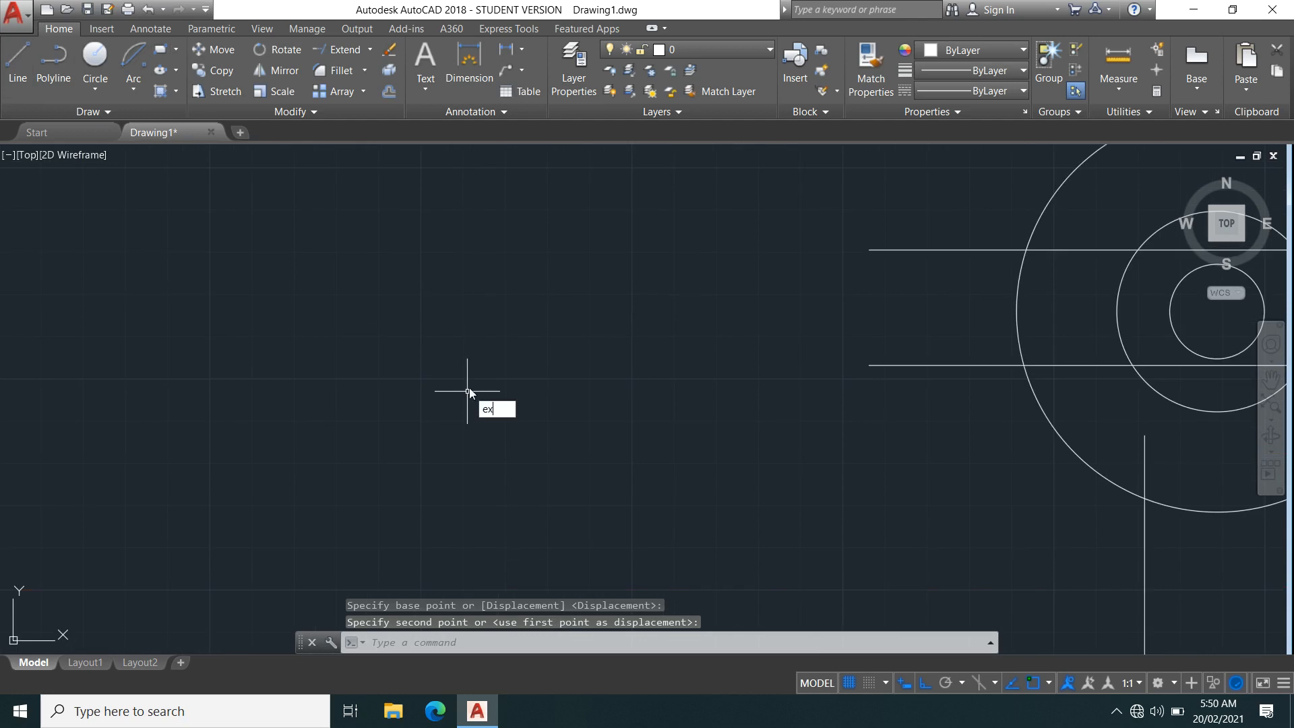
pyautogui.press('Return')
pyautogui.moveTo(840, 467); pyautogui.dragTo(430, 339, button='middle')
pyautogui.scroll(-2, 430, 340)
pyautogui.moveTo(528, 389)
pyautogui.mouseDown(button='middle')
pyautogui.moveTo(501, 318)
pyautogui.moveTo(554, 405)
pyautogui.moveTo(567, 467)
pyautogui.mouseUp(button='middle')
pyautogui.scroll(1, 515, 348)
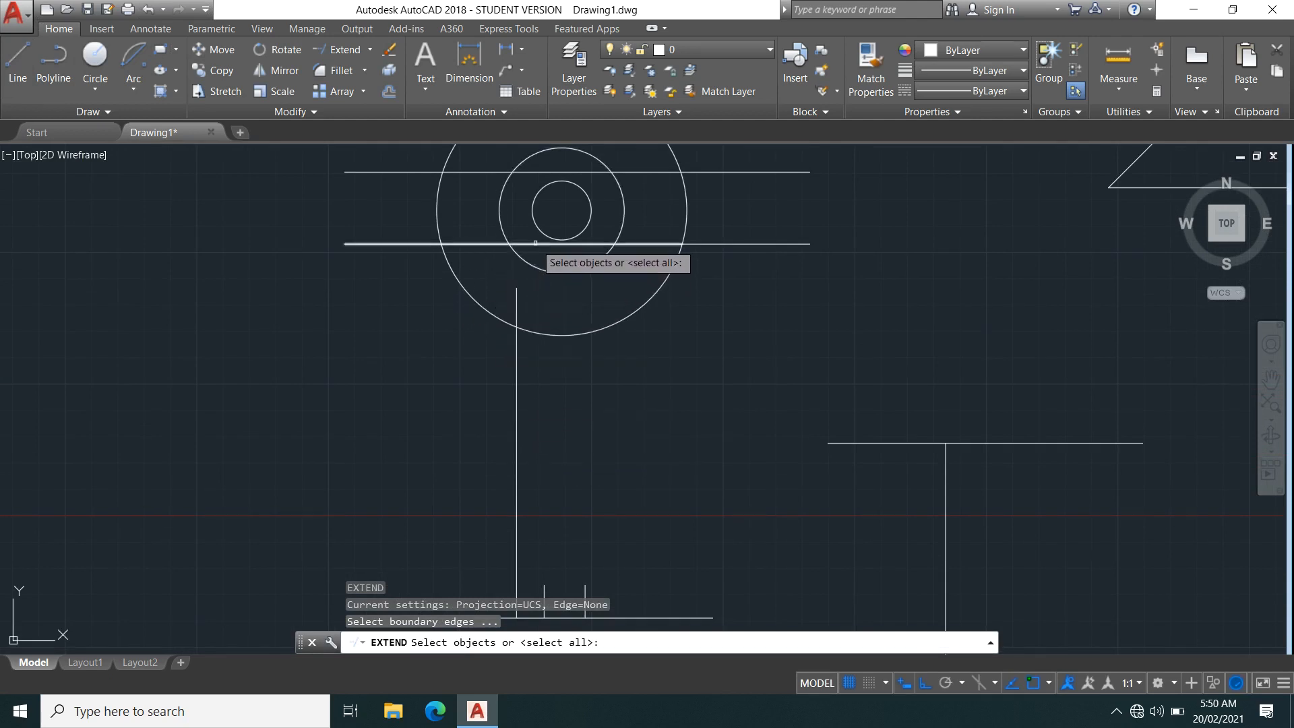
pyautogui.click(535, 243)
pyautogui.press('Return')
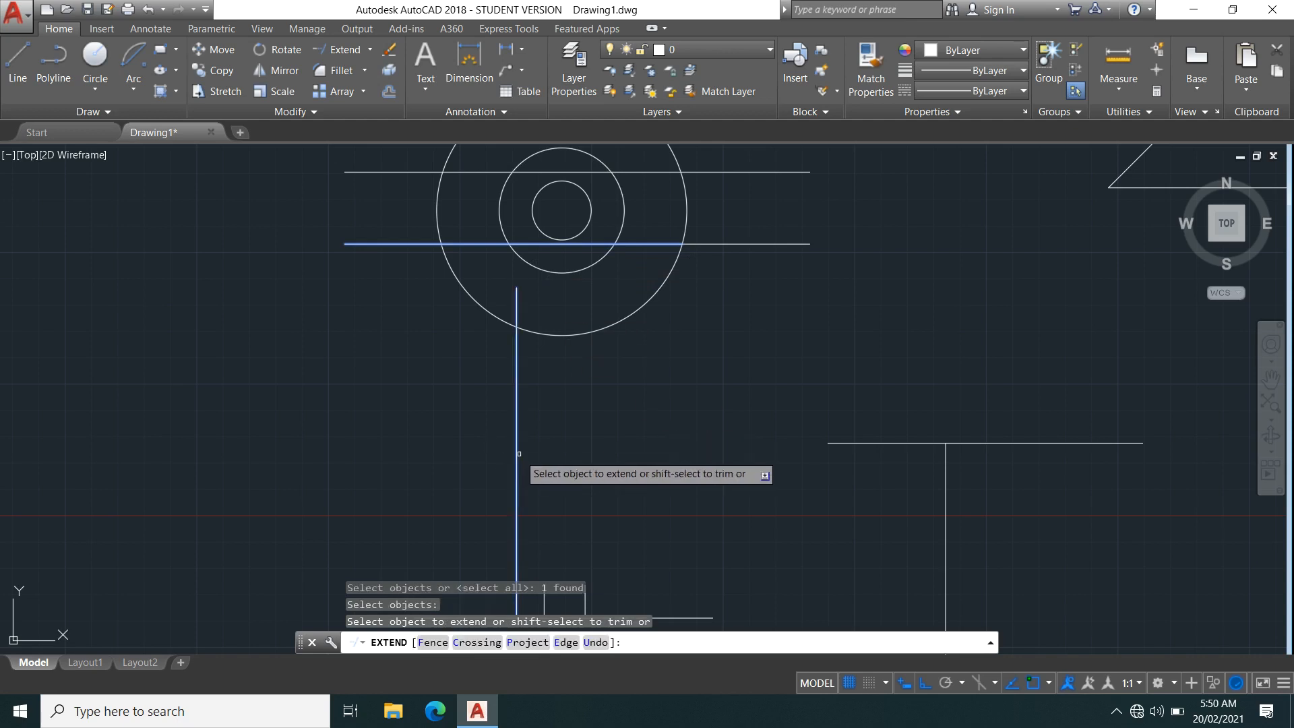
pyautogui.click(519, 454)
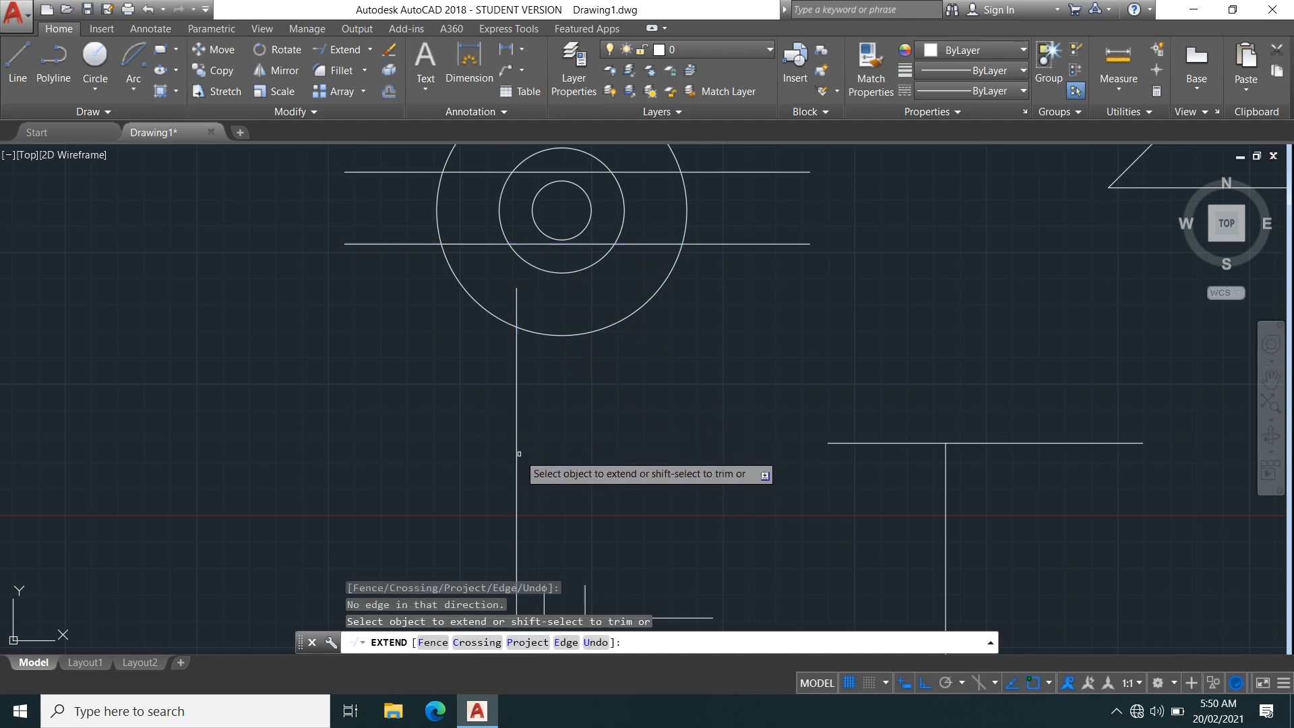
pyautogui.click(583, 599)
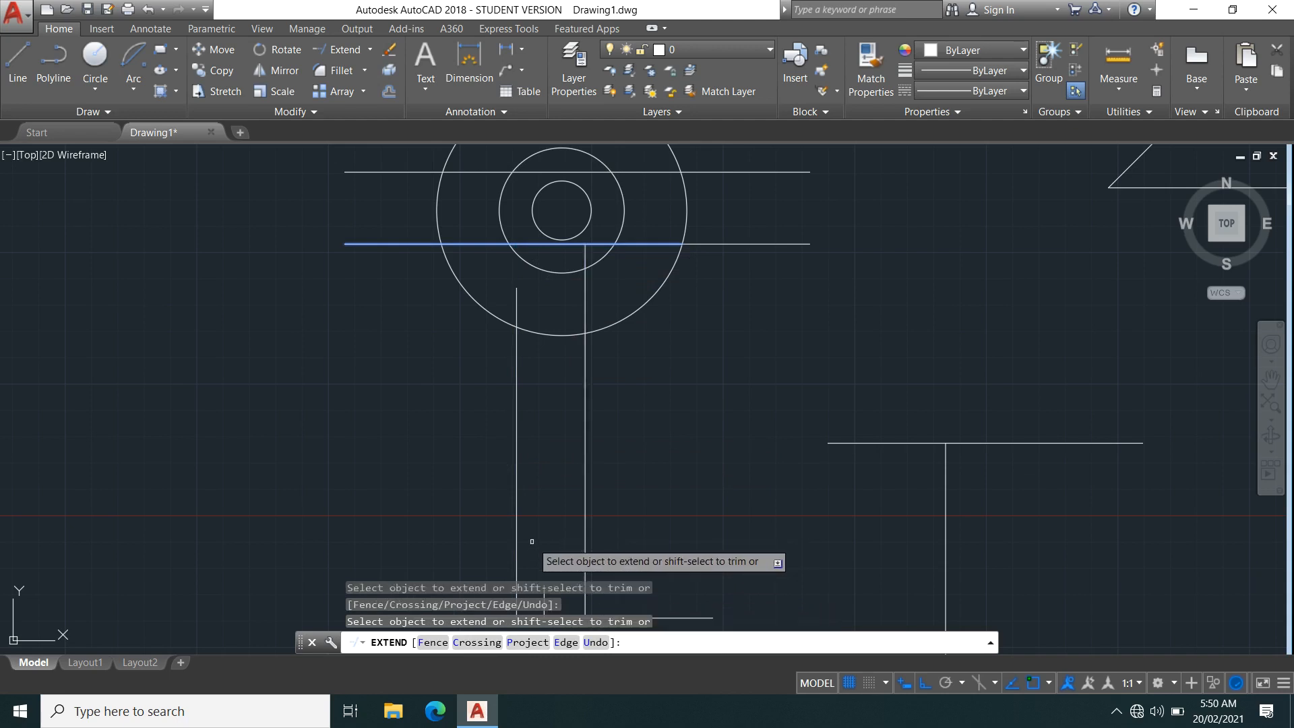
# Extend the long left vertical line and the middle vertical line up to the same horizontal boundary, and end Extend
pyautogui.click(517, 508)
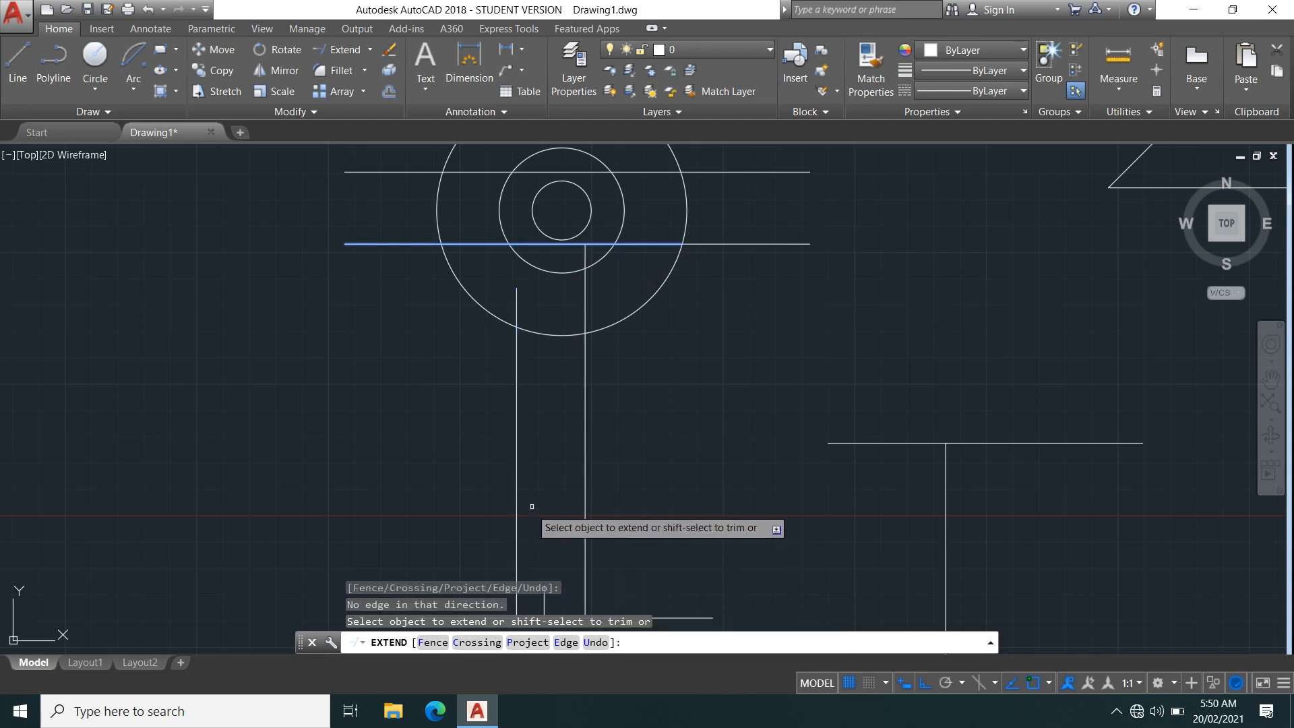
pyautogui.scroll(-2, 532, 507)
pyautogui.click(561, 499)
pyautogui.scroll(-2, 529, 365)
pyautogui.scroll(2, 529, 367)
pyautogui.moveTo(529, 458); pyautogui.dragTo(527, 465, button='middle')
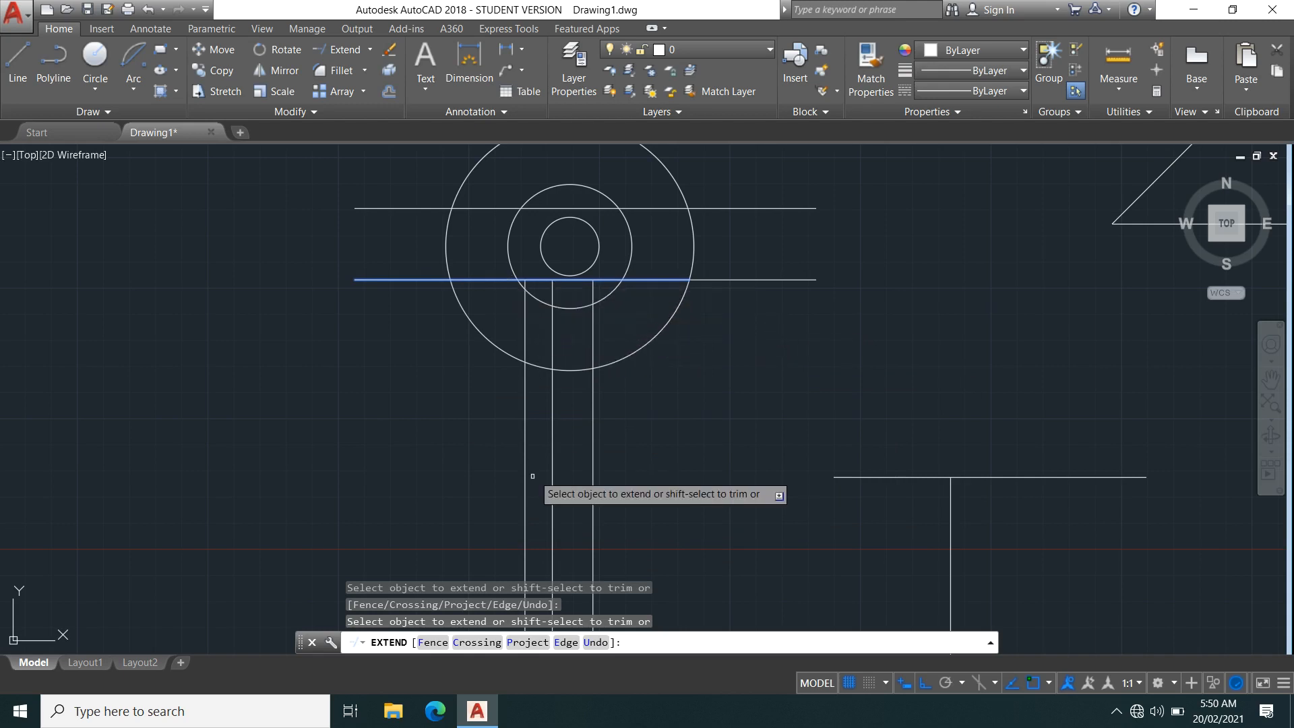
pyautogui.scroll(-4, 626, 470)
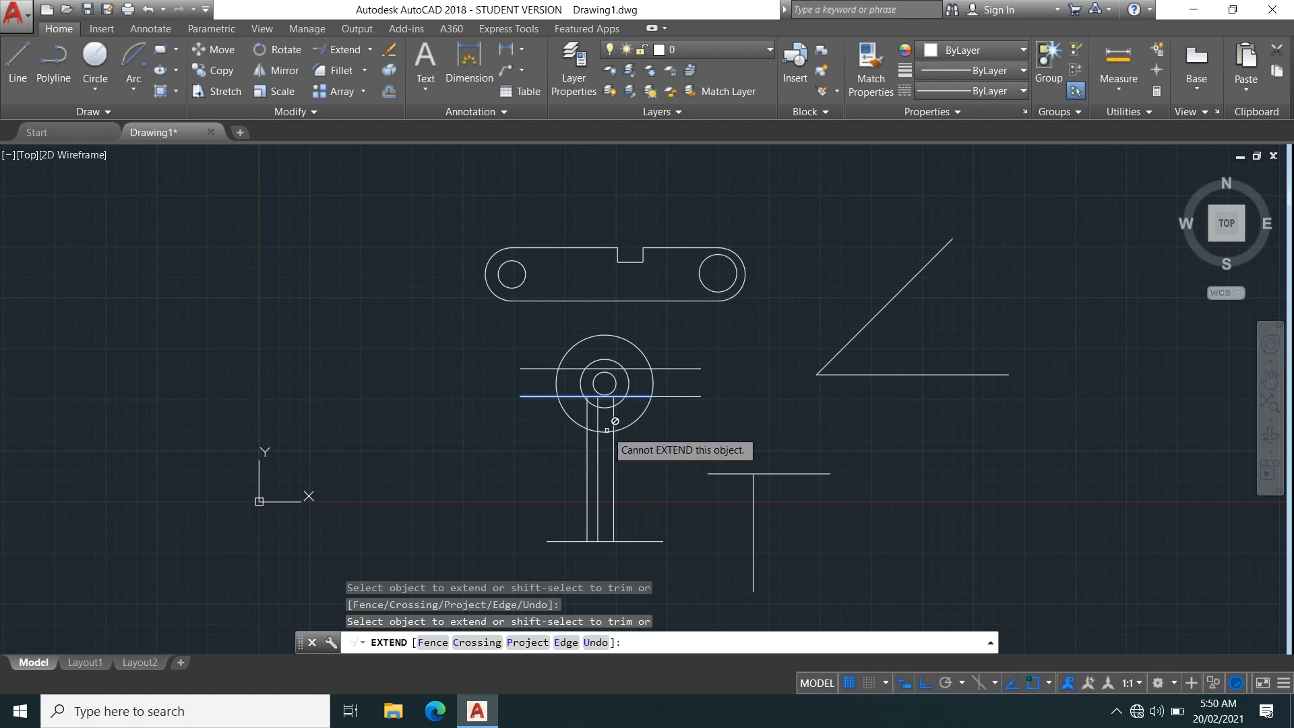
pyautogui.press('Escape')
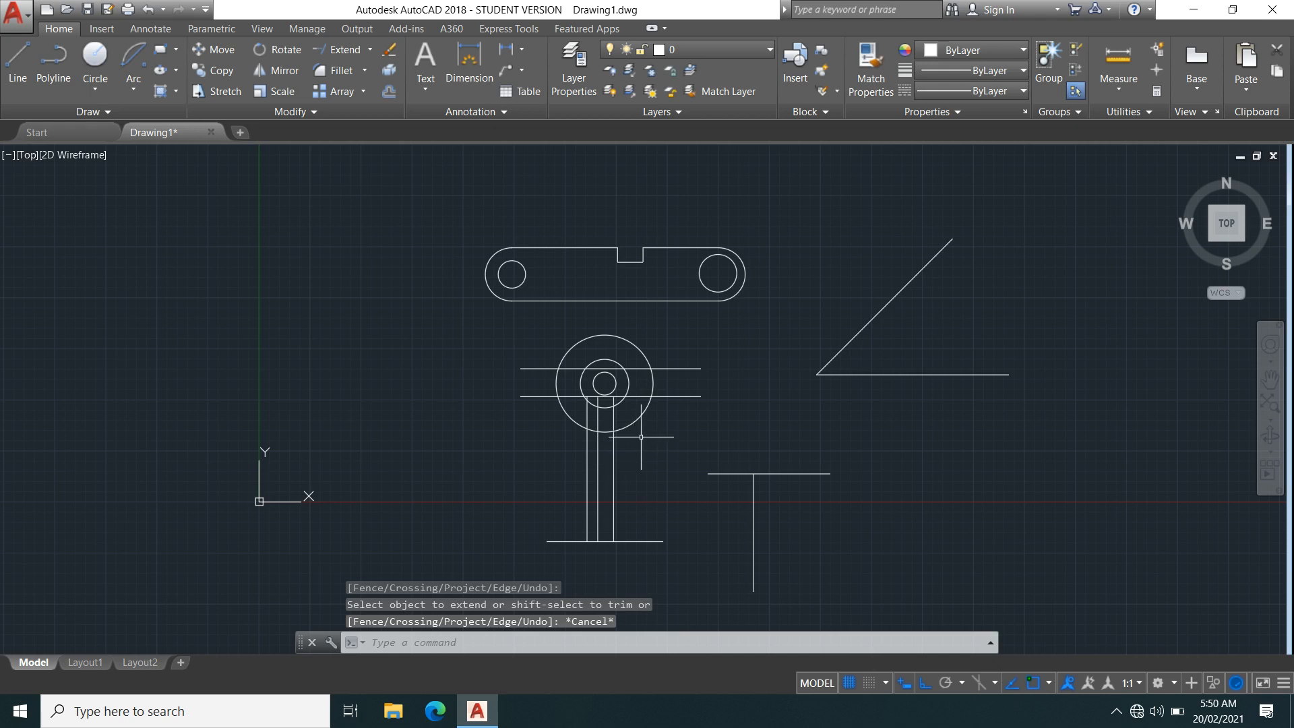
# Within the Extend command, trim the three vertical lines below the outer circle together with a crossing selection, using that circle as the boundary
pyautogui.scroll(5, 641, 437)
pyautogui.press('space')
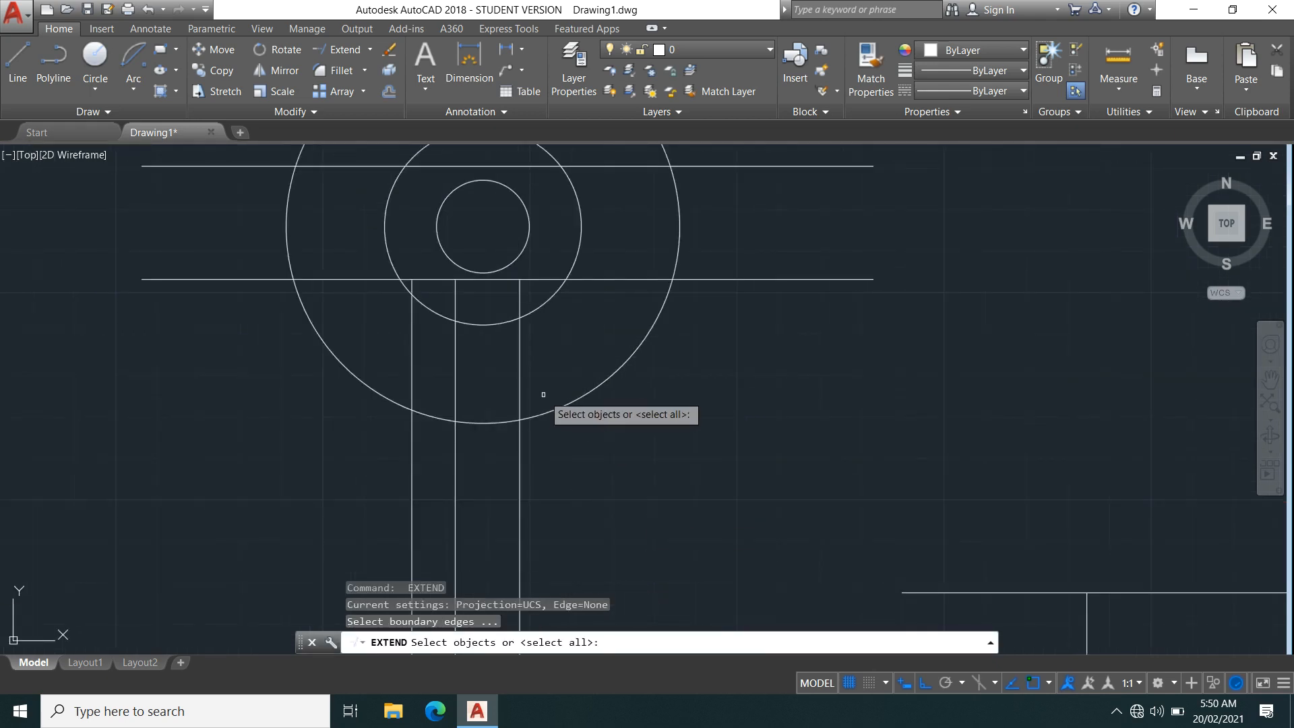
pyautogui.click(553, 410)
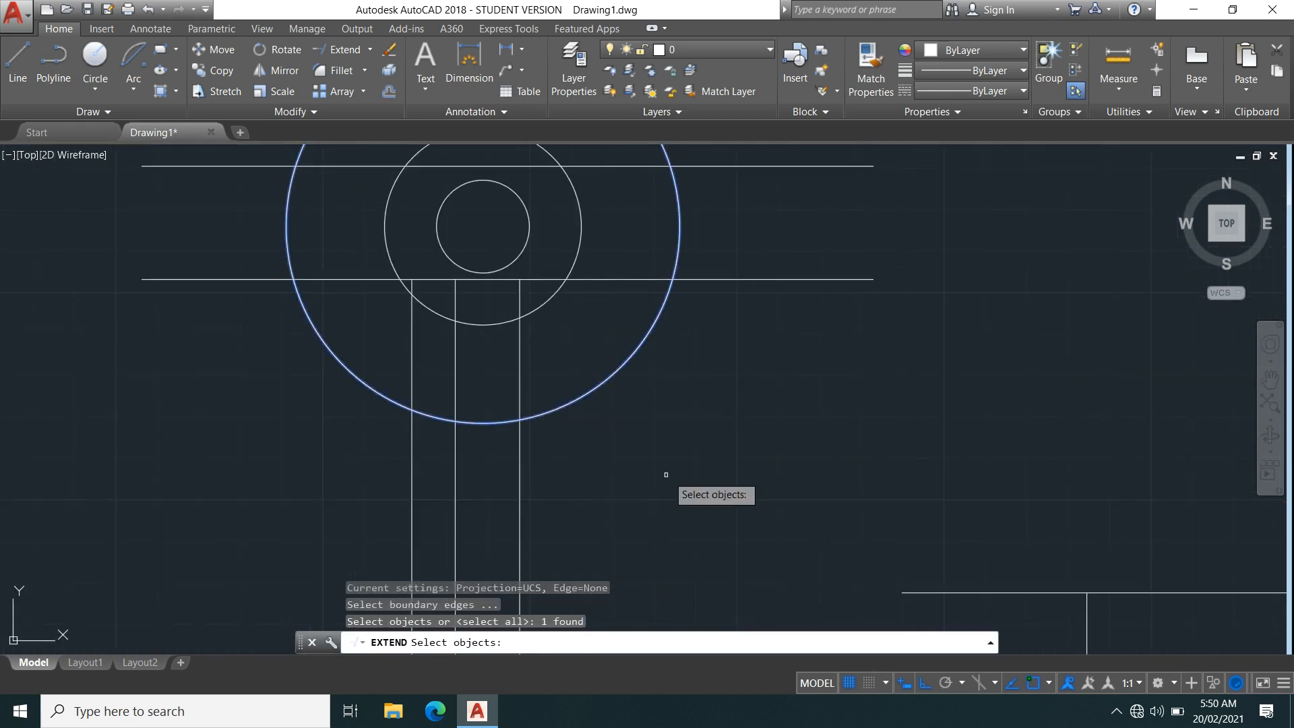
pyautogui.press('space')
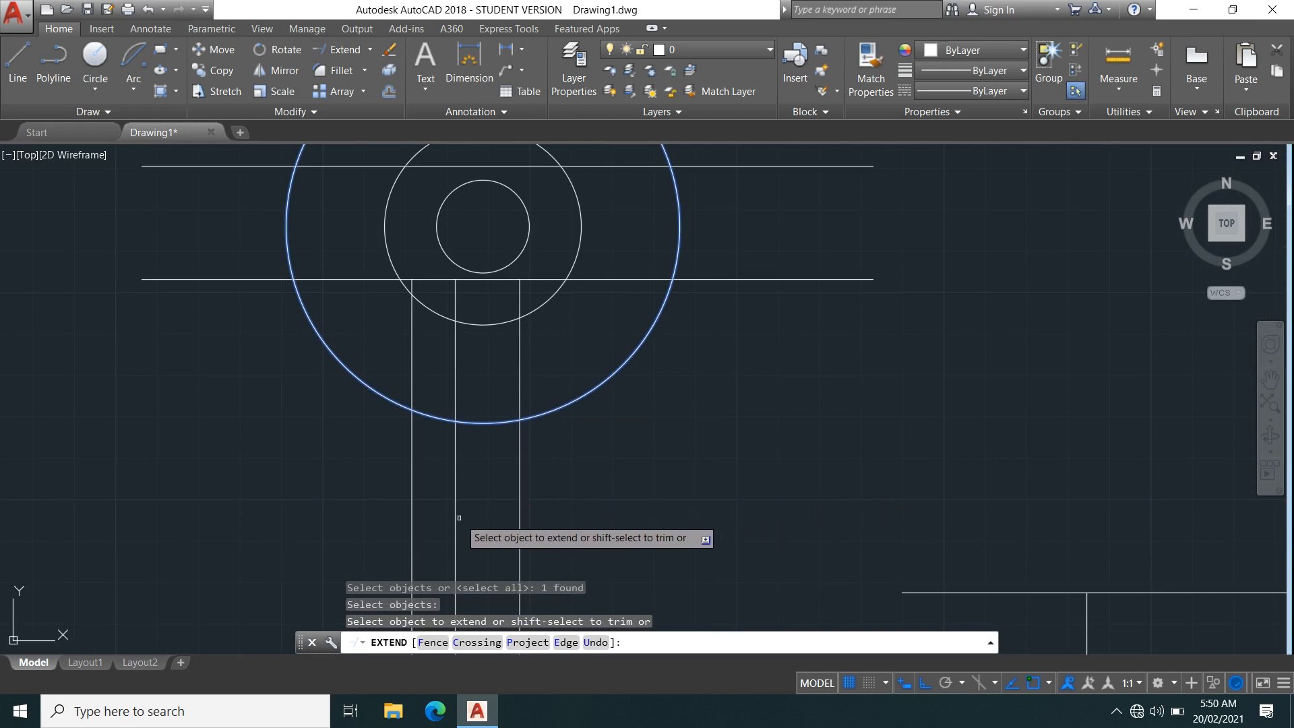
pyautogui.click(354, 476)
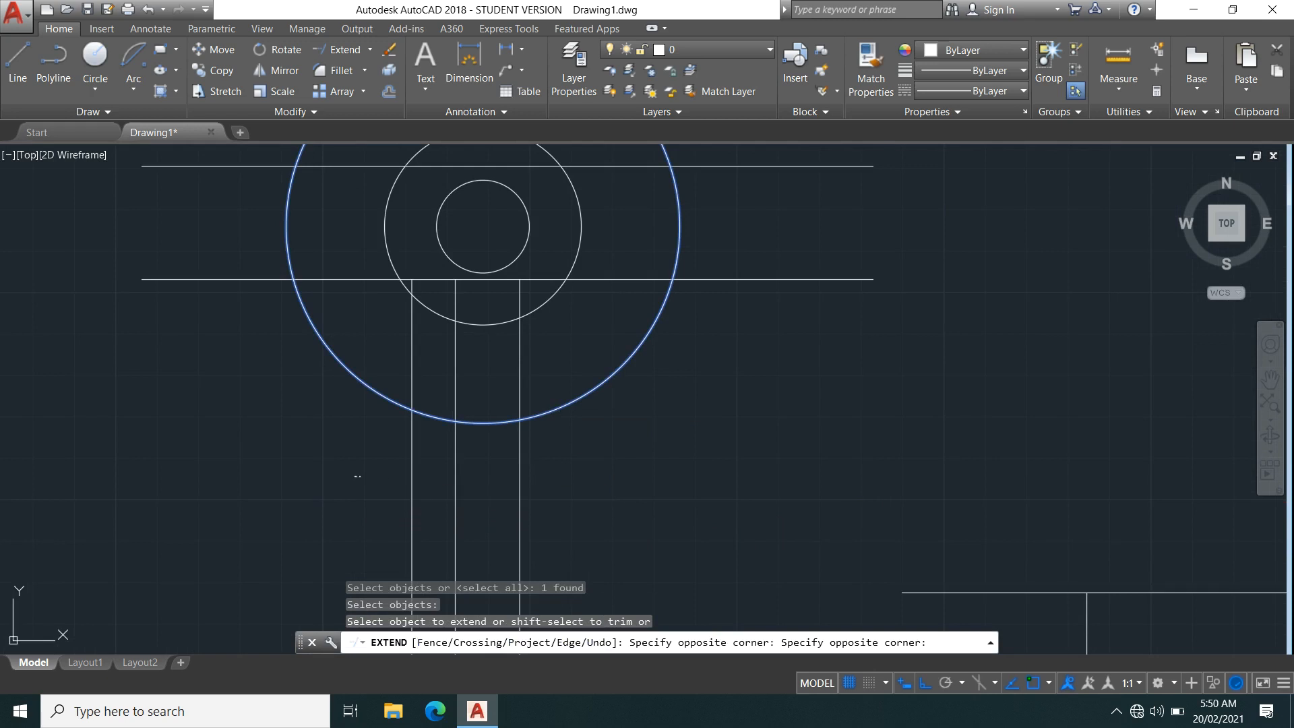
pyautogui.keyDown('shift'); pyautogui.click(564, 520); pyautogui.keyUp('shift')
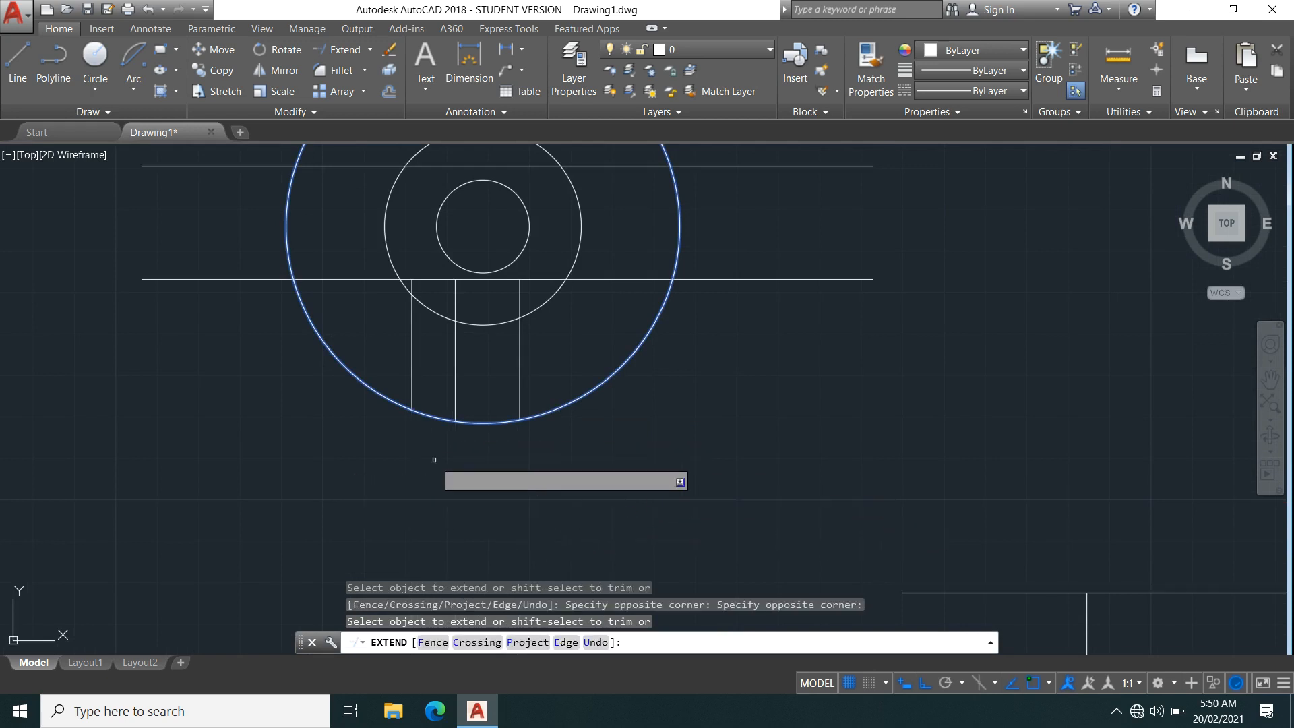
pyautogui.scroll(-5, 456, 475)
pyautogui.scroll(3, 533, 494)
pyautogui.moveTo(483, 471)
pyautogui.mouseDown(button='middle')
pyautogui.moveTo(502, 462)
pyautogui.moveTo(517, 413)
pyautogui.mouseUp(button='middle')
pyautogui.scroll(-4, 514, 439)
pyautogui.scroll(2, 514, 434)
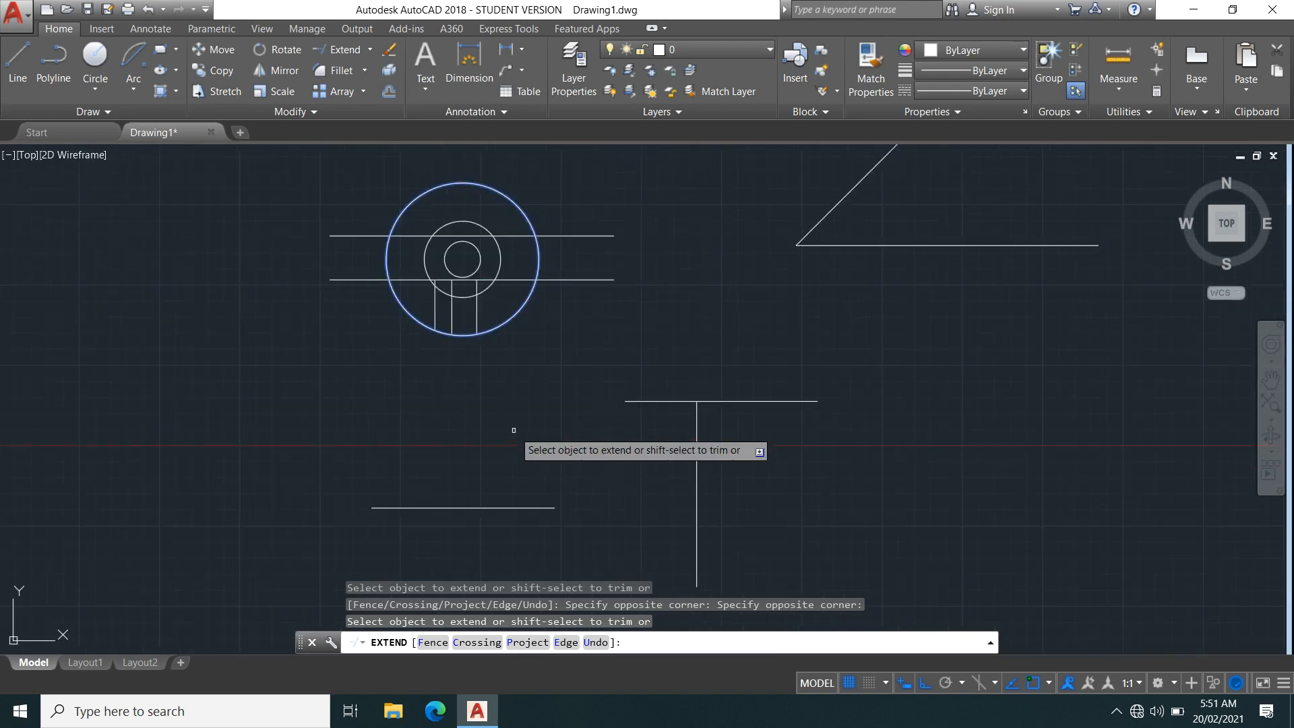
pyautogui.scroll(2, 515, 434)
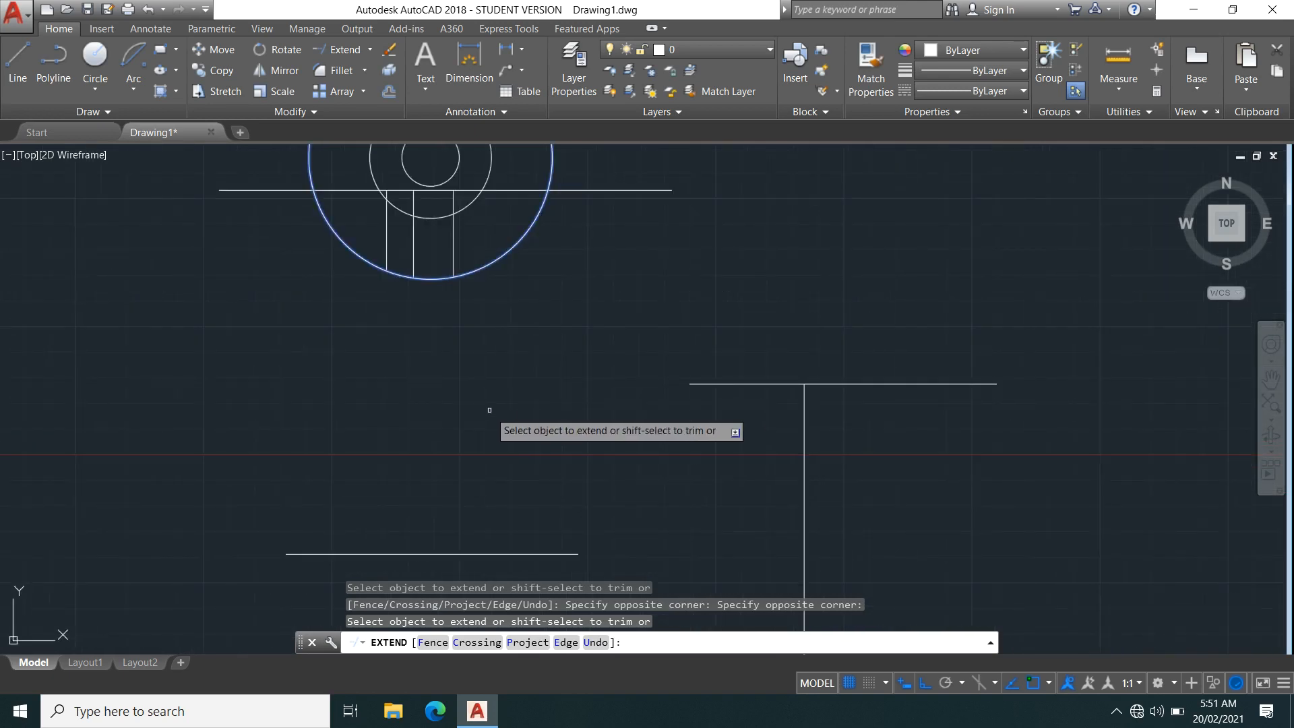
pyautogui.press('Escape')
# Draw a rectangle in the empty area below the angled line pair and to the right of the T-shaped lines
pyautogui.scroll(-3, 535, 404)
pyautogui.scroll(3, 599, 387)
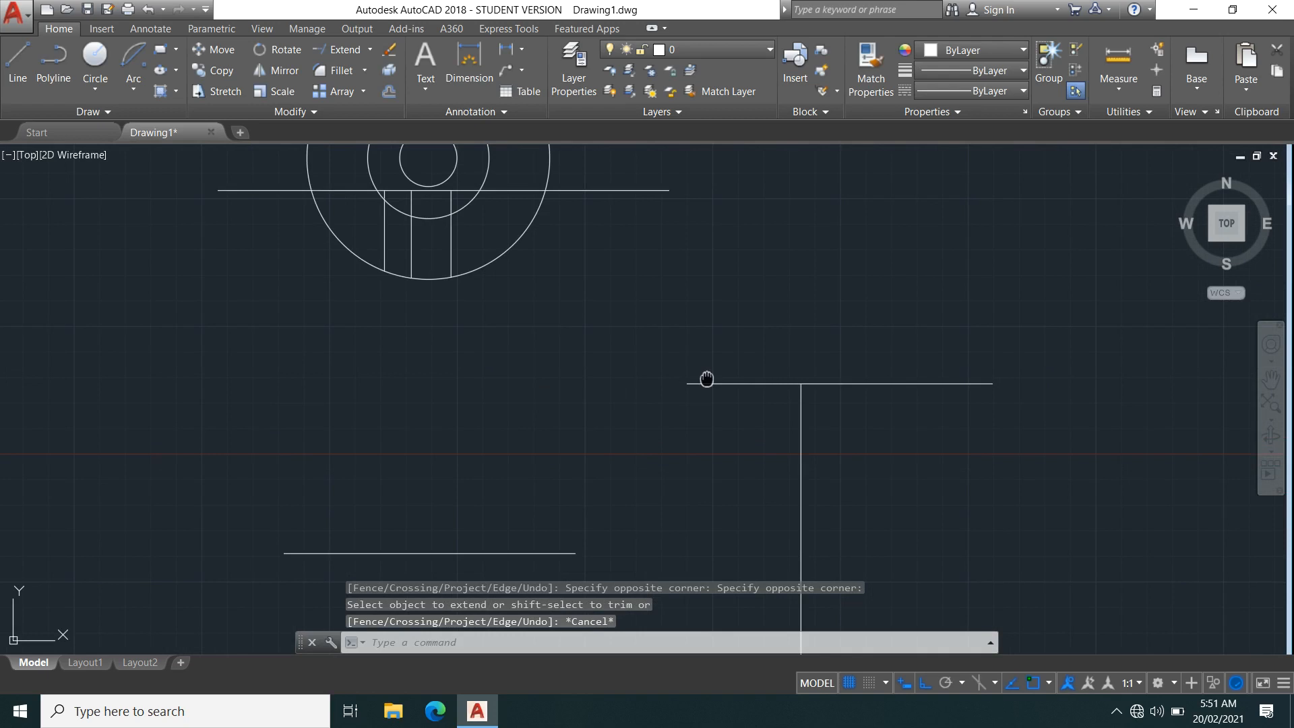
pyautogui.moveTo(706, 379); pyautogui.dragTo(427, 413, button='middle')
pyautogui.scroll(-2, 673, 442)
pyautogui.moveTo(673, 442)
pyautogui.mouseDown(button='middle')
pyautogui.moveTo(674, 456)
pyautogui.moveTo(396, 475)
pyautogui.mouseUp(button='middle')
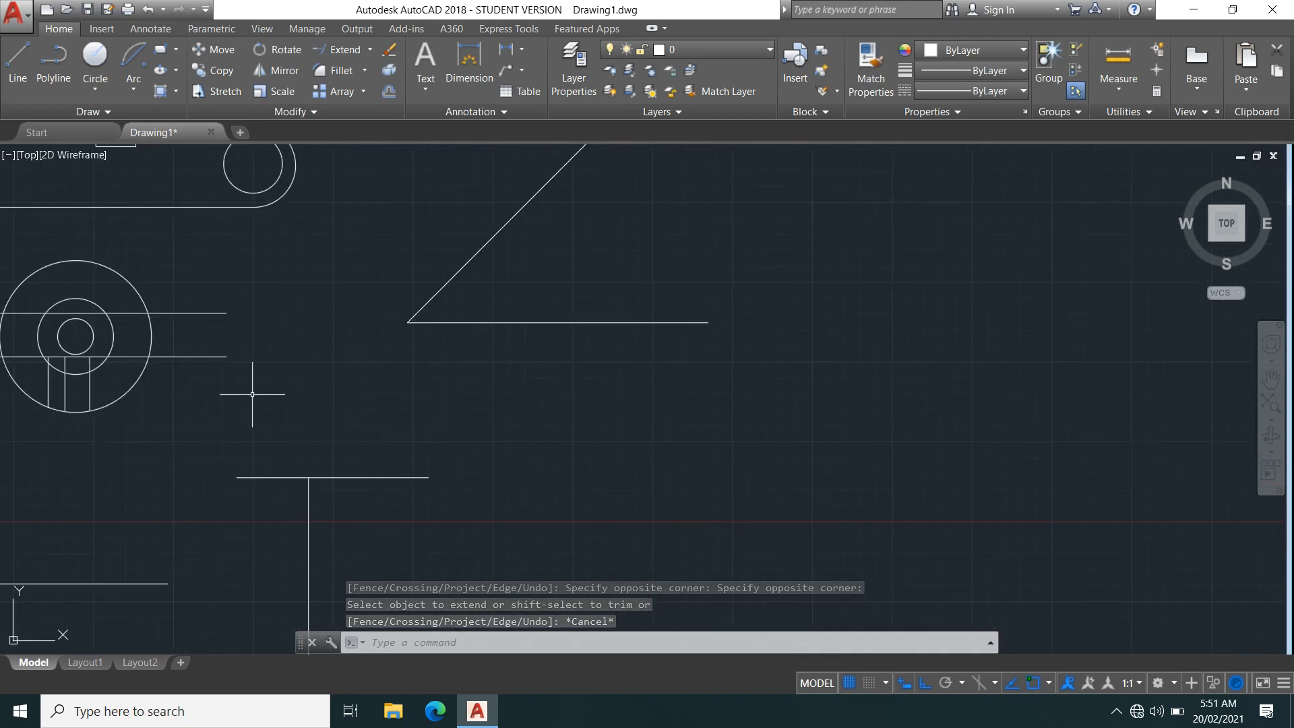
pyautogui.moveTo(307, 311)
pyautogui.mouseDown(button='middle')
pyautogui.moveTo(399, 389)
pyautogui.moveTo(495, 398)
pyautogui.mouseUp(button='middle')
pyautogui.scroll(-4, 422, 404)
pyautogui.scroll(2, 434, 405)
pyautogui.scroll(2, 495, 398)
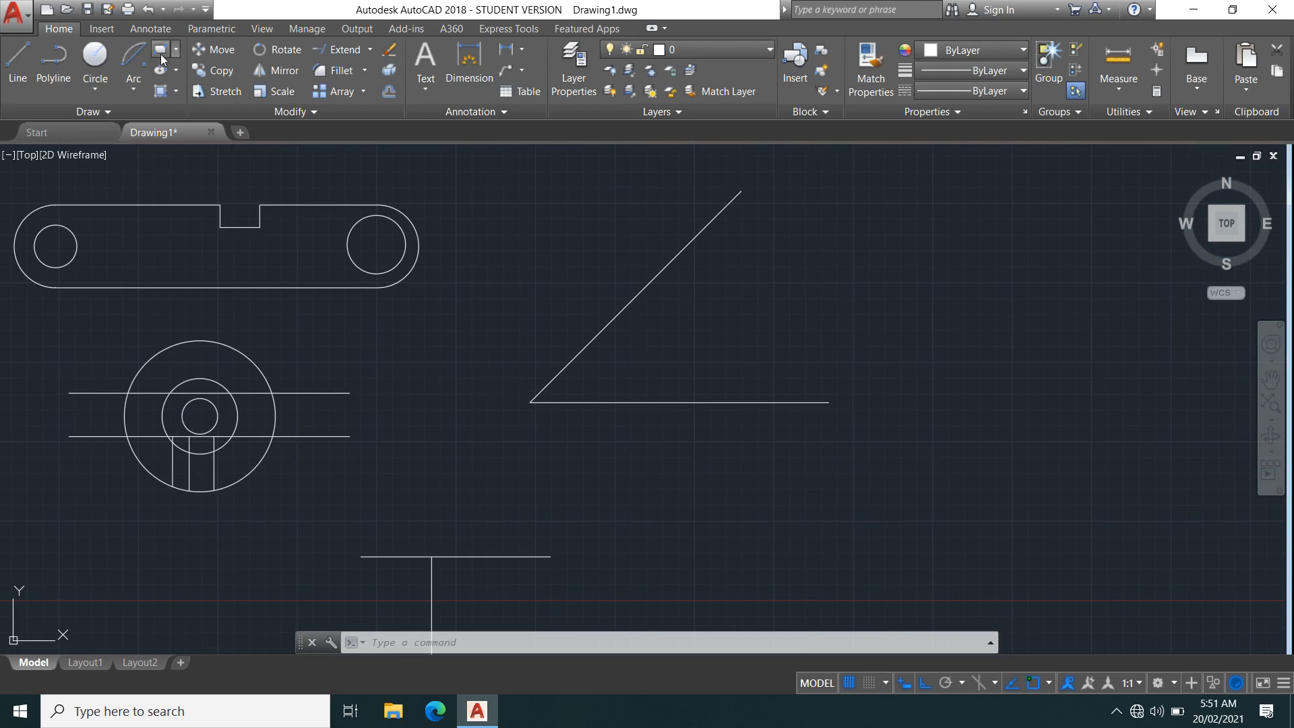
pyautogui.click(161, 54)
pyautogui.moveTo(548, 525); pyautogui.dragTo(476, 456, button='middle')
pyautogui.click(542, 416)
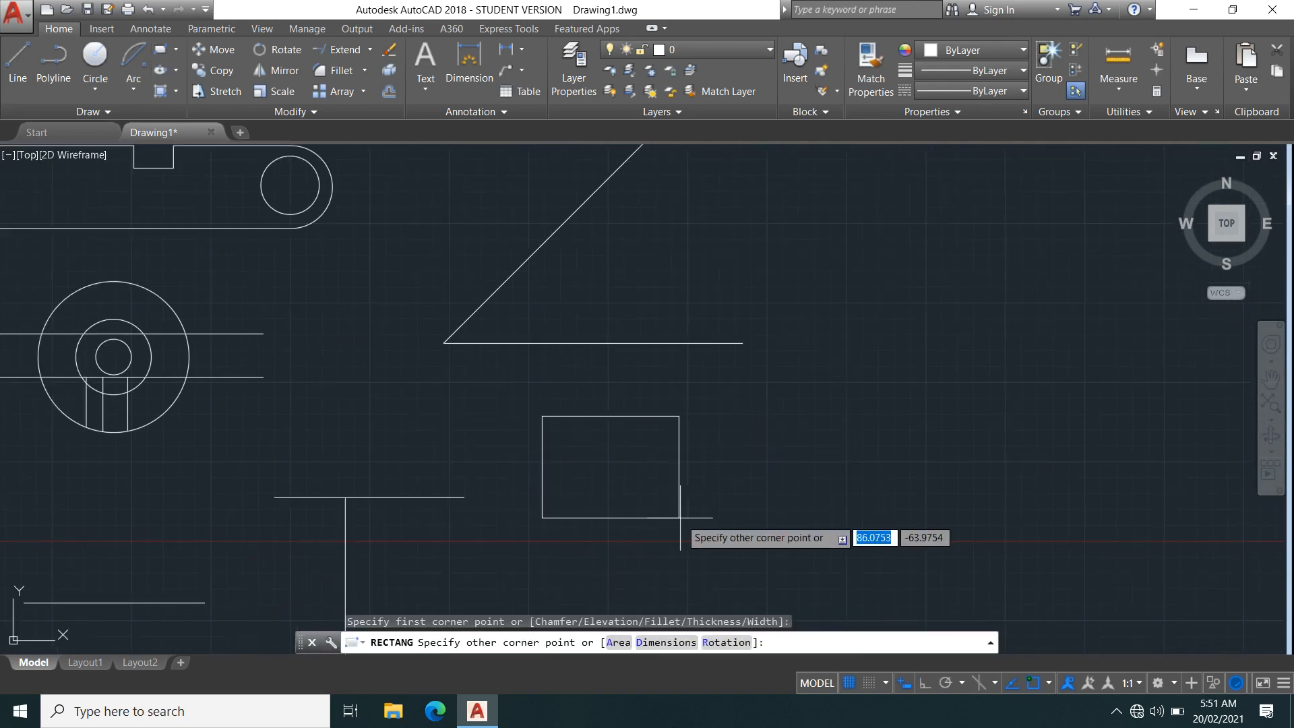
pyautogui.click(795, 558)
# Draw a second rectangle starting inside the first and overlapping its lower-right corner
pyautogui.press('Return')
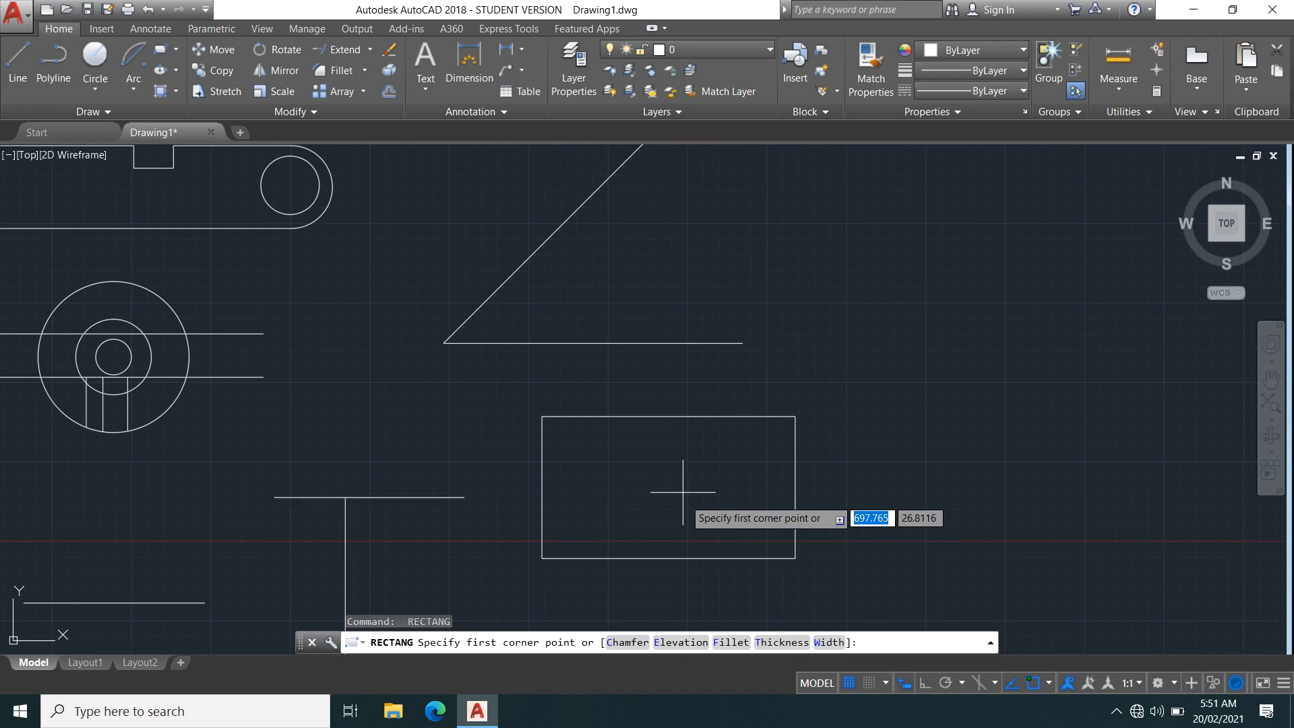
pyautogui.click(681, 482)
pyautogui.click(910, 597)
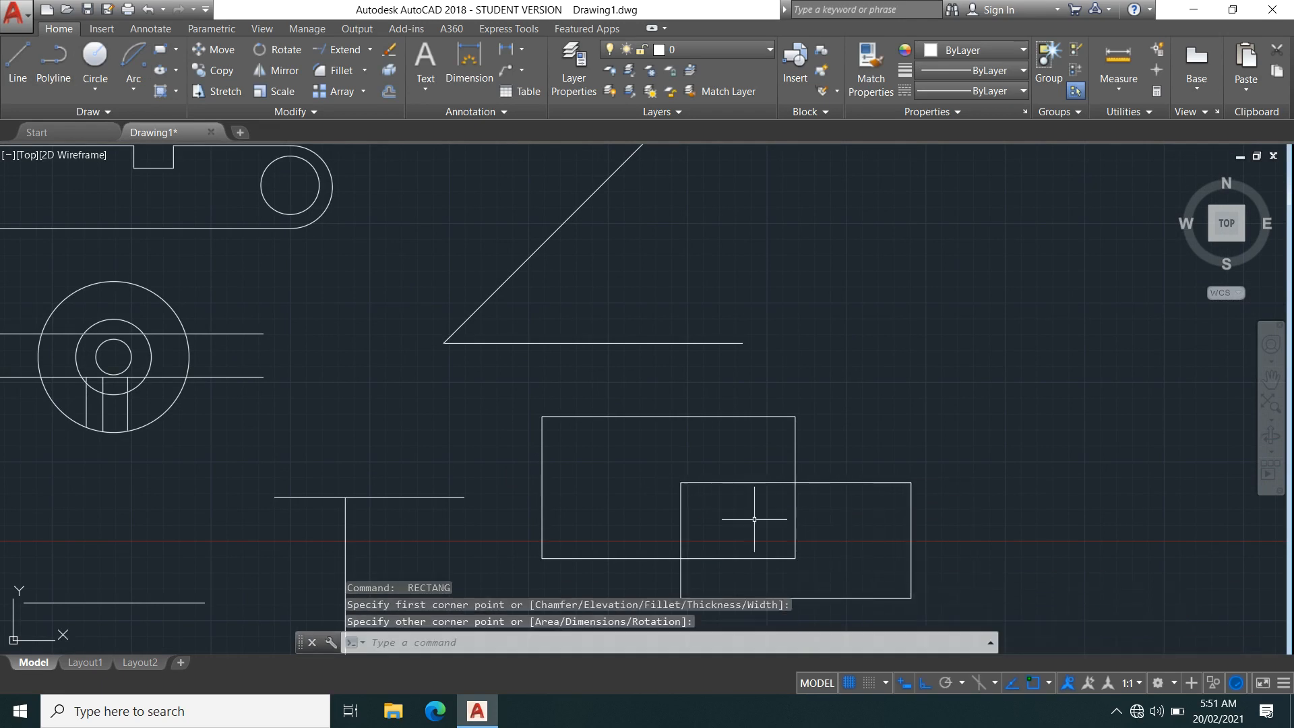
pyautogui.moveTo(762, 532); pyautogui.dragTo(697, 418, button='middle')
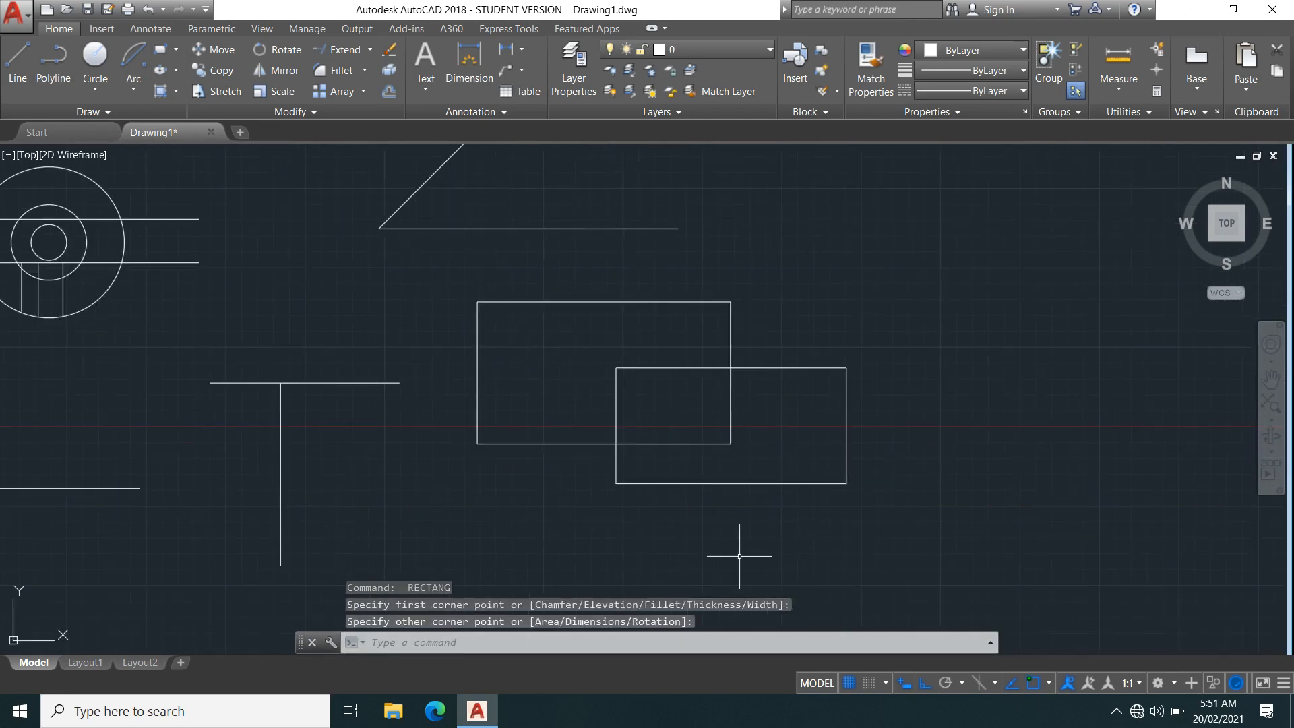
pyautogui.press('Return')
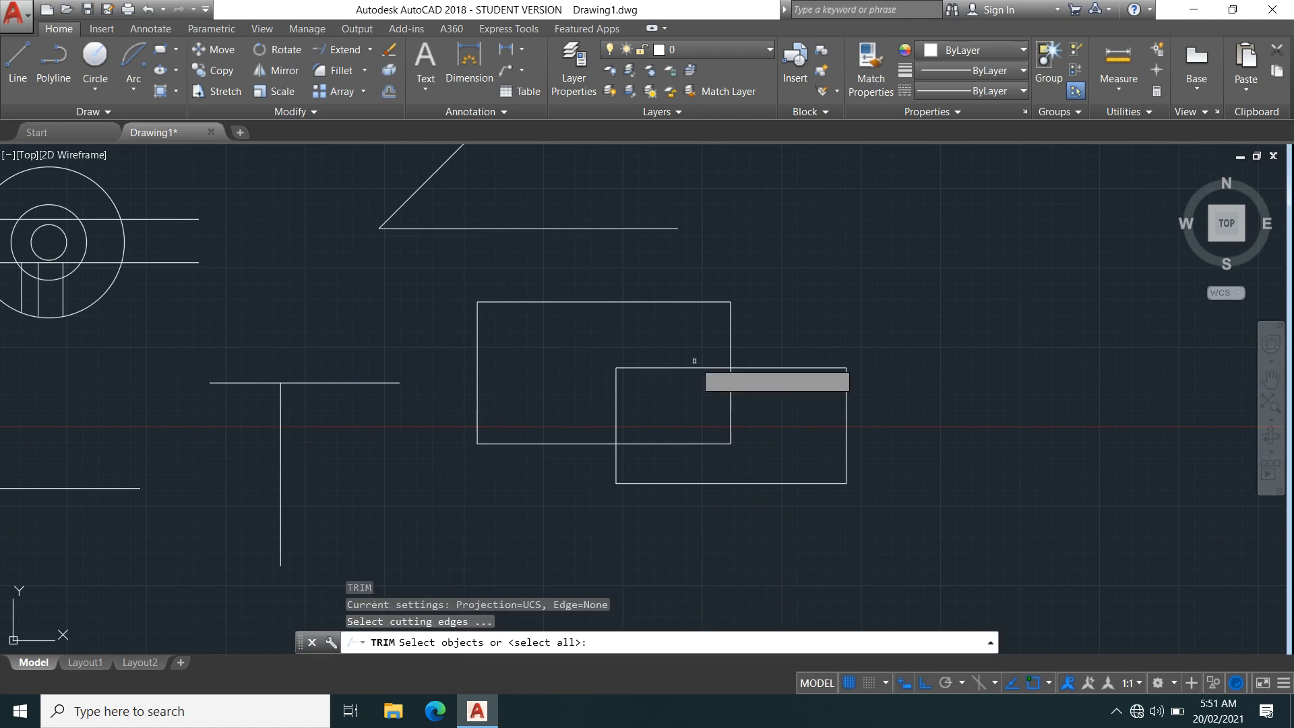
pyautogui.click(688, 368)
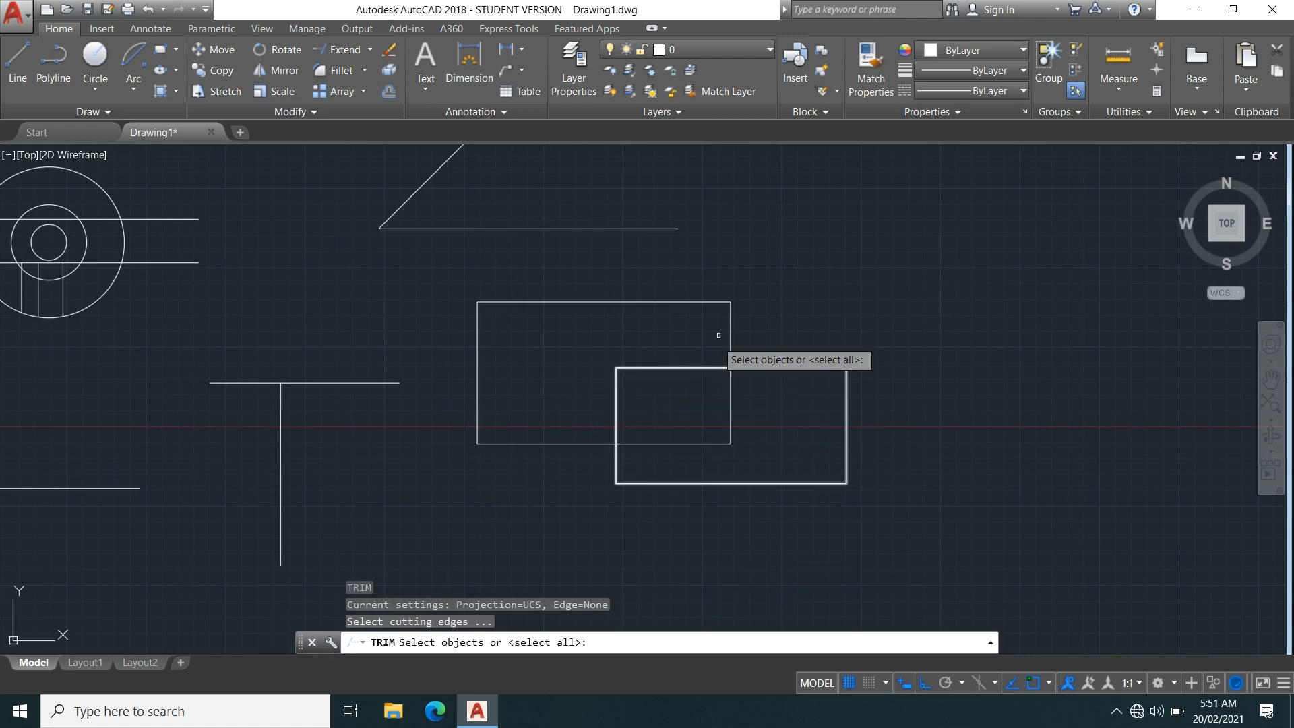
pyautogui.click(636, 299)
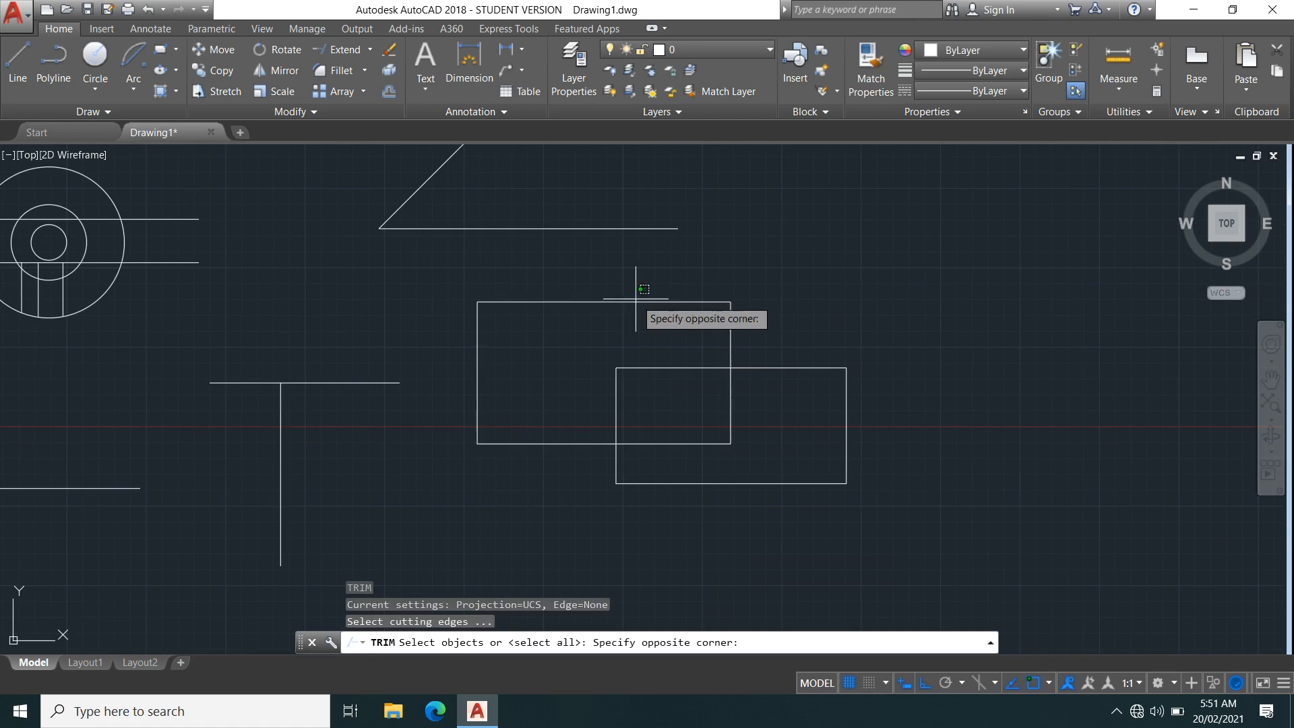
pyautogui.click(650, 313)
pyautogui.click(648, 302)
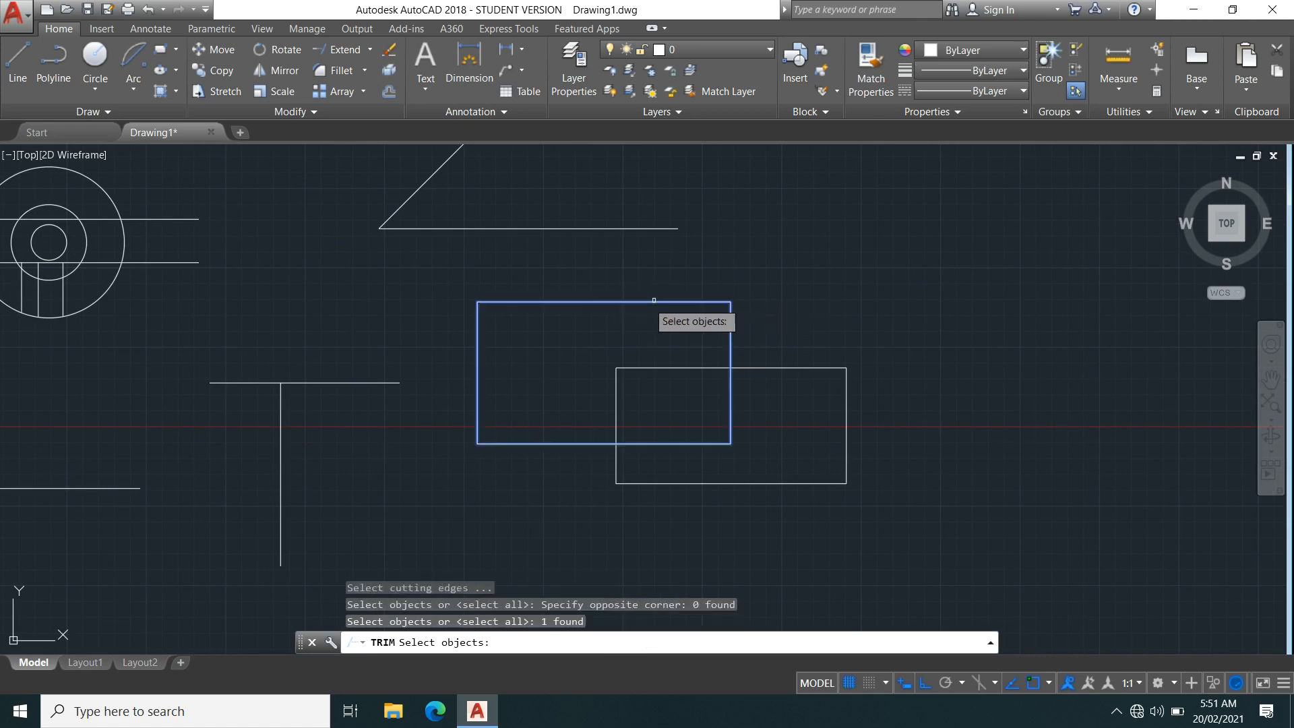
pyautogui.press('Return')
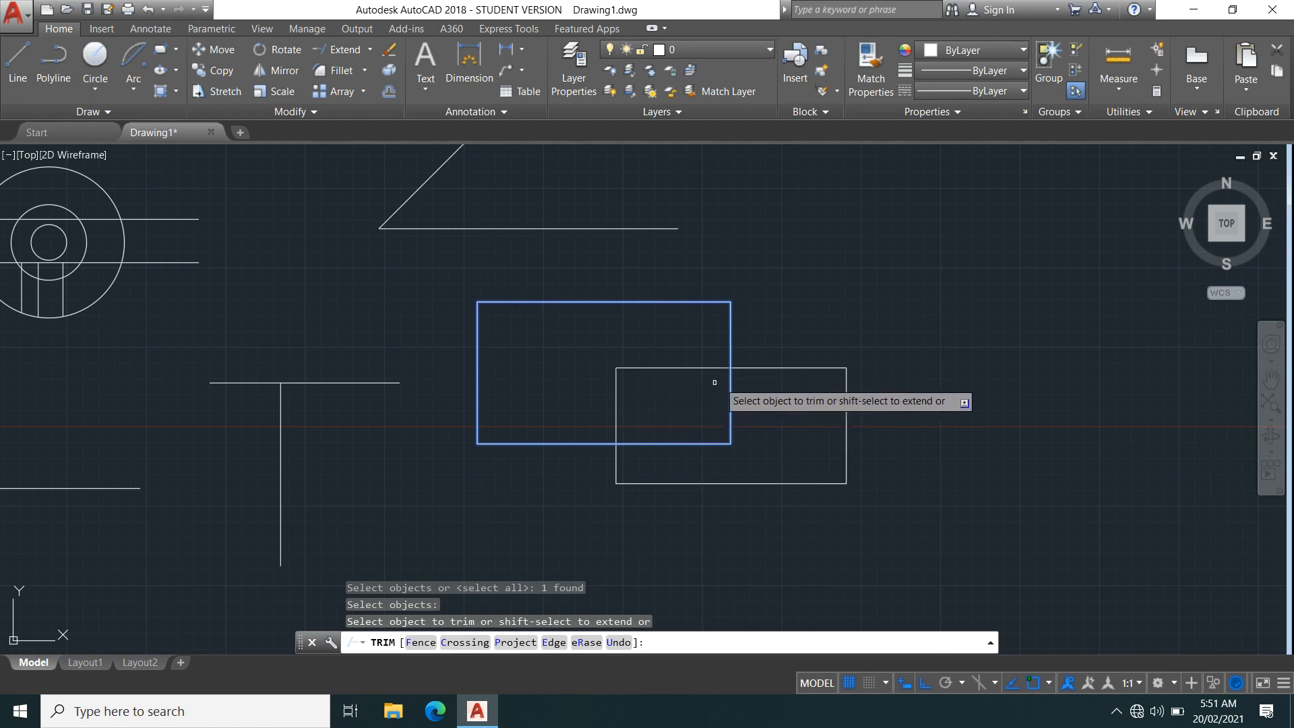
pyautogui.press('Escape')
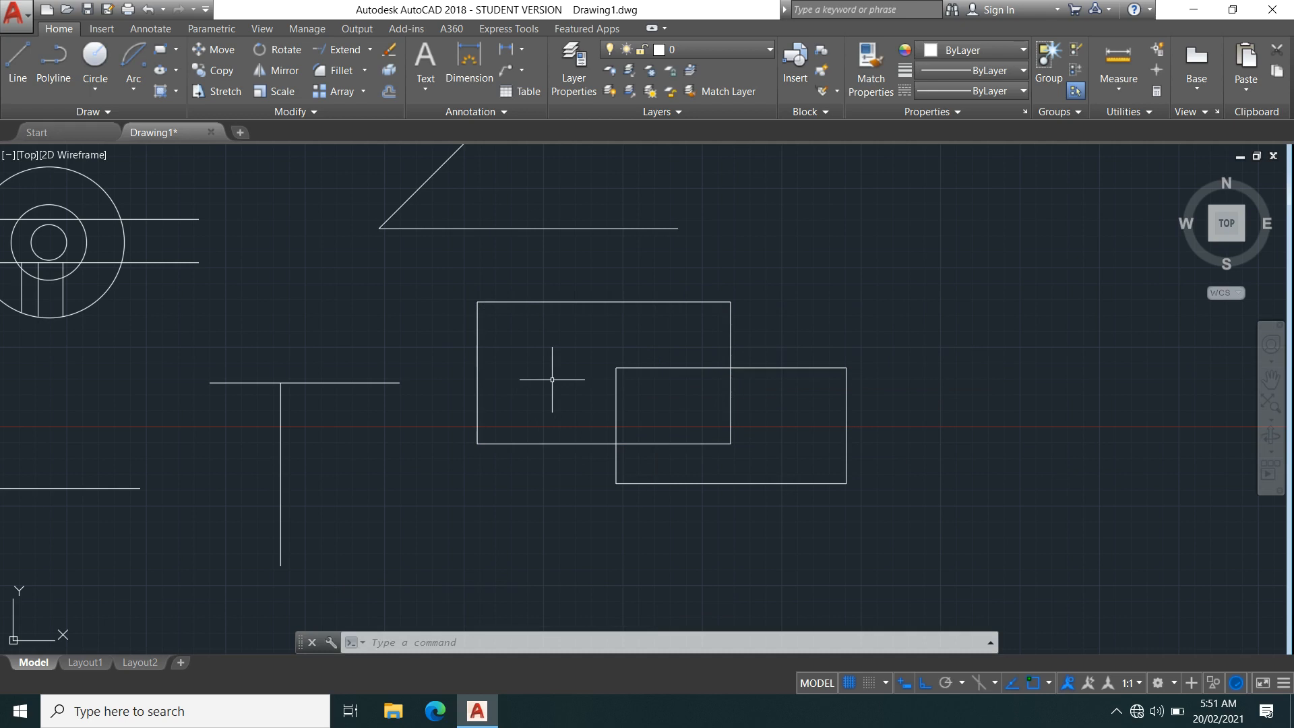
# Trim the second rectangle's edges inside the first rectangle with a crossing selection, trim the first rectangle's top edge, and end Trim
pyautogui.write('TR')
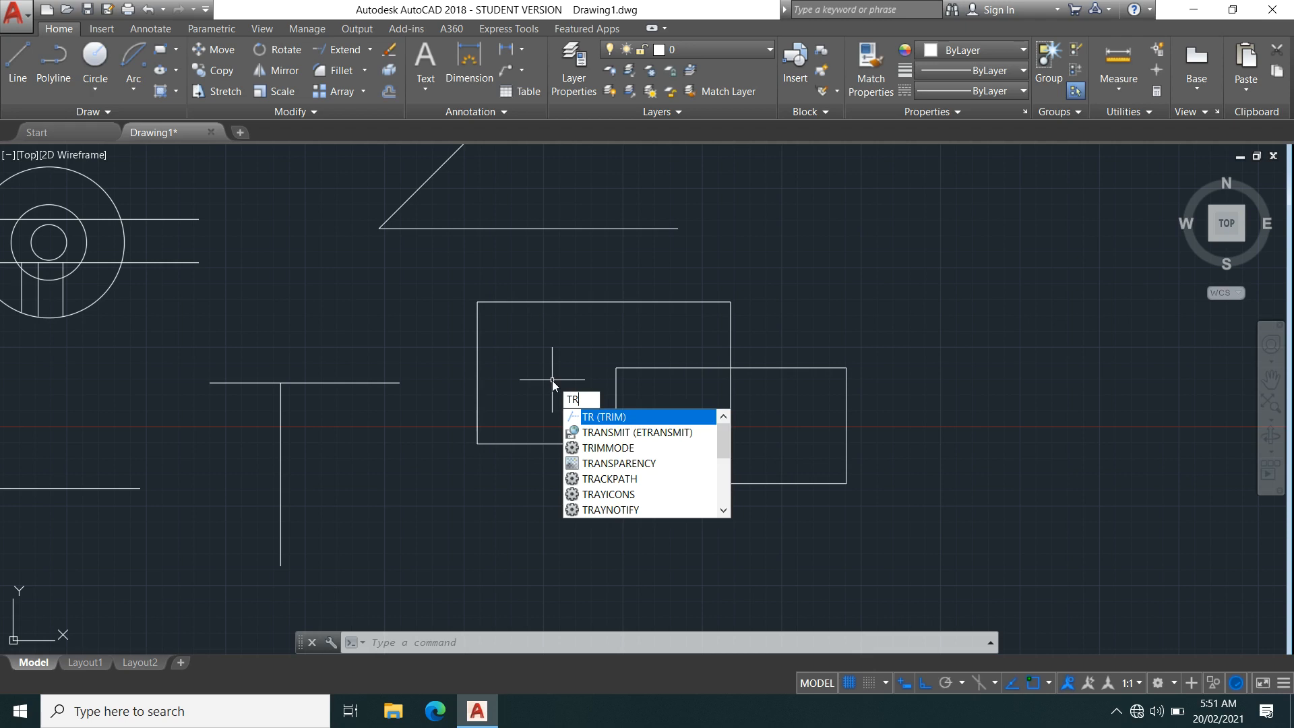
pyautogui.press('Return')
pyautogui.press('Return')
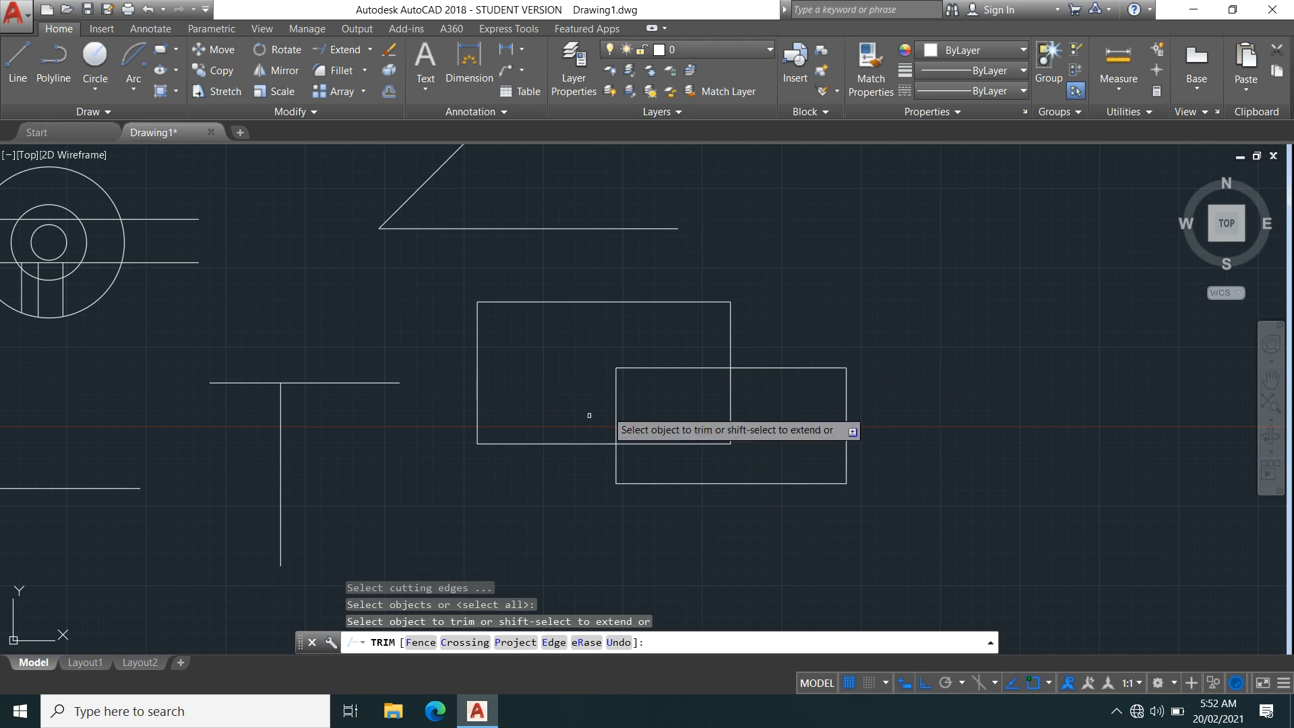
pyautogui.click(697, 420)
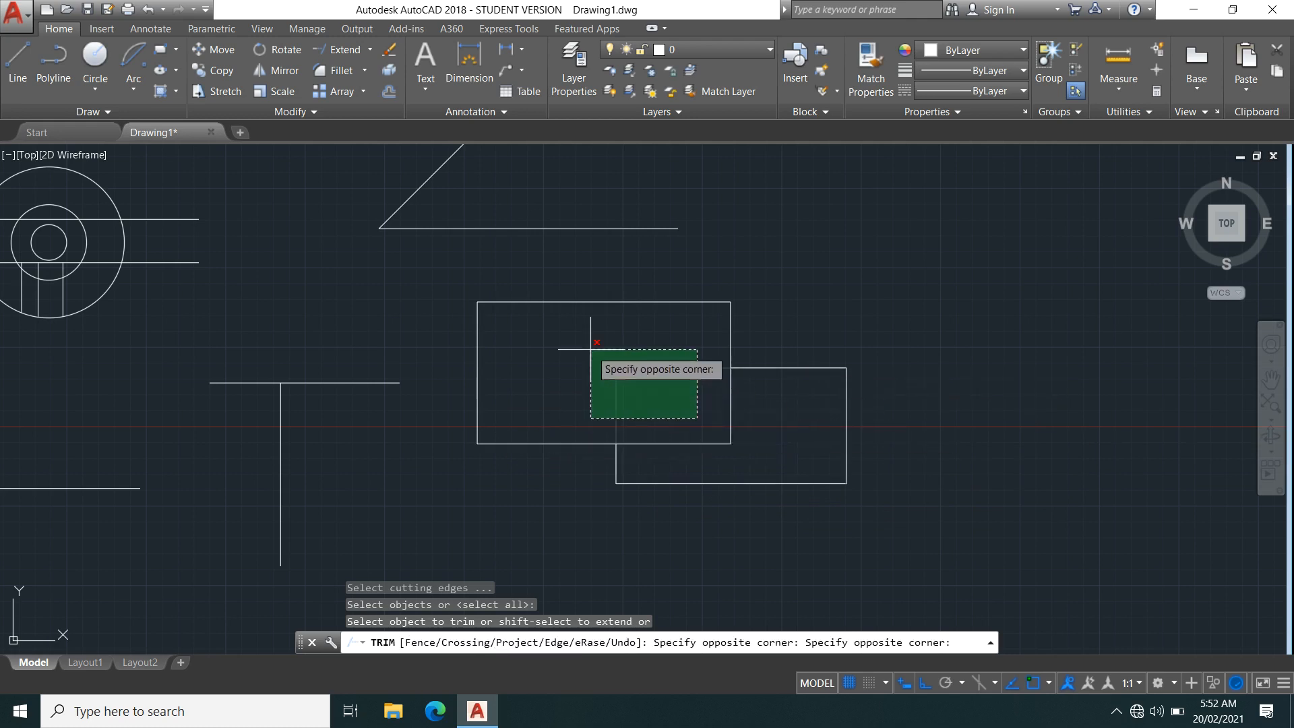
pyautogui.click(559, 317)
pyautogui.click(611, 303)
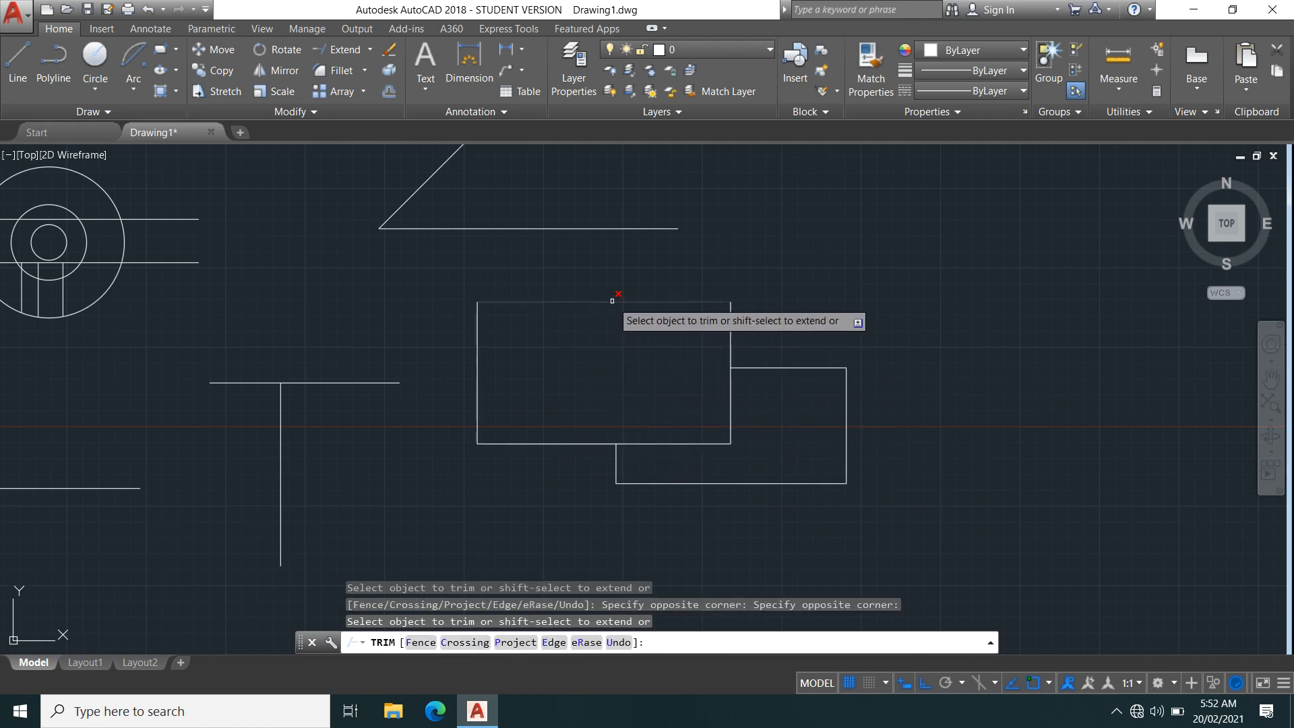
pyautogui.press('Escape')
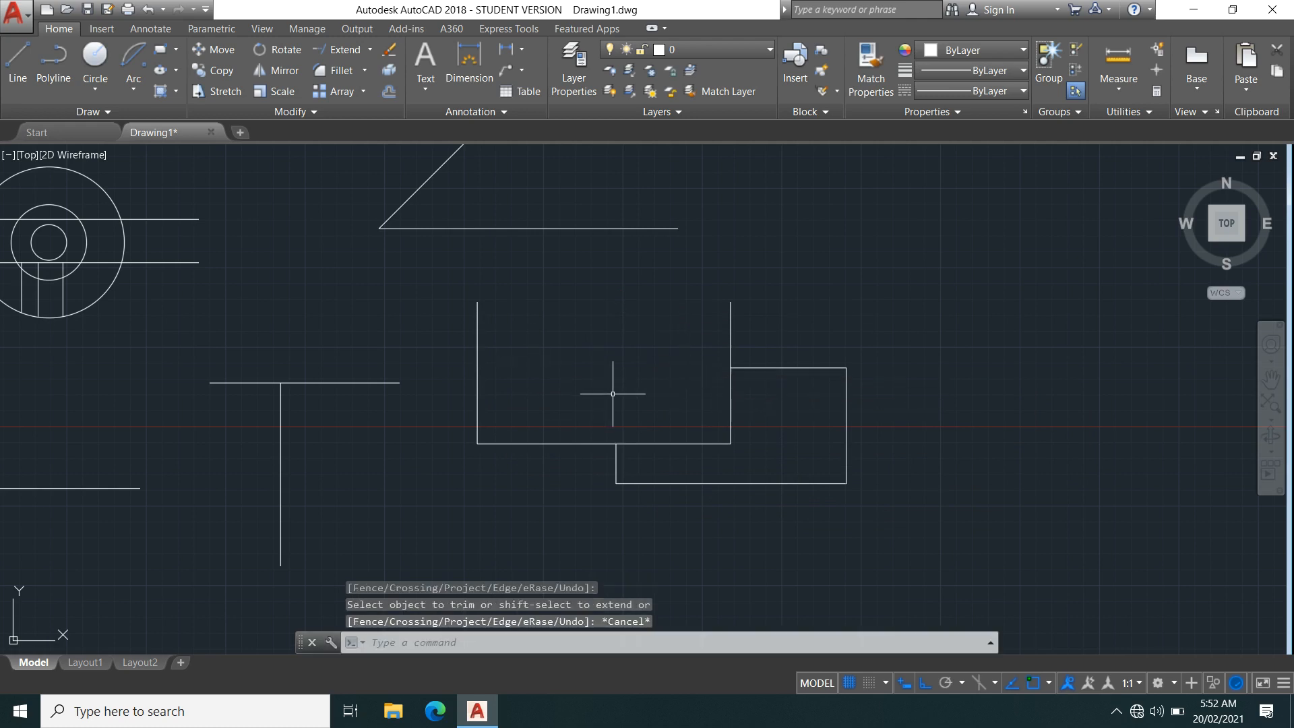
# Extend the second rectangle's top edge to the first rectangle's left side and its left edge up to that top edge, and end Extend
pyautogui.write('ex')
pyautogui.press('Return')
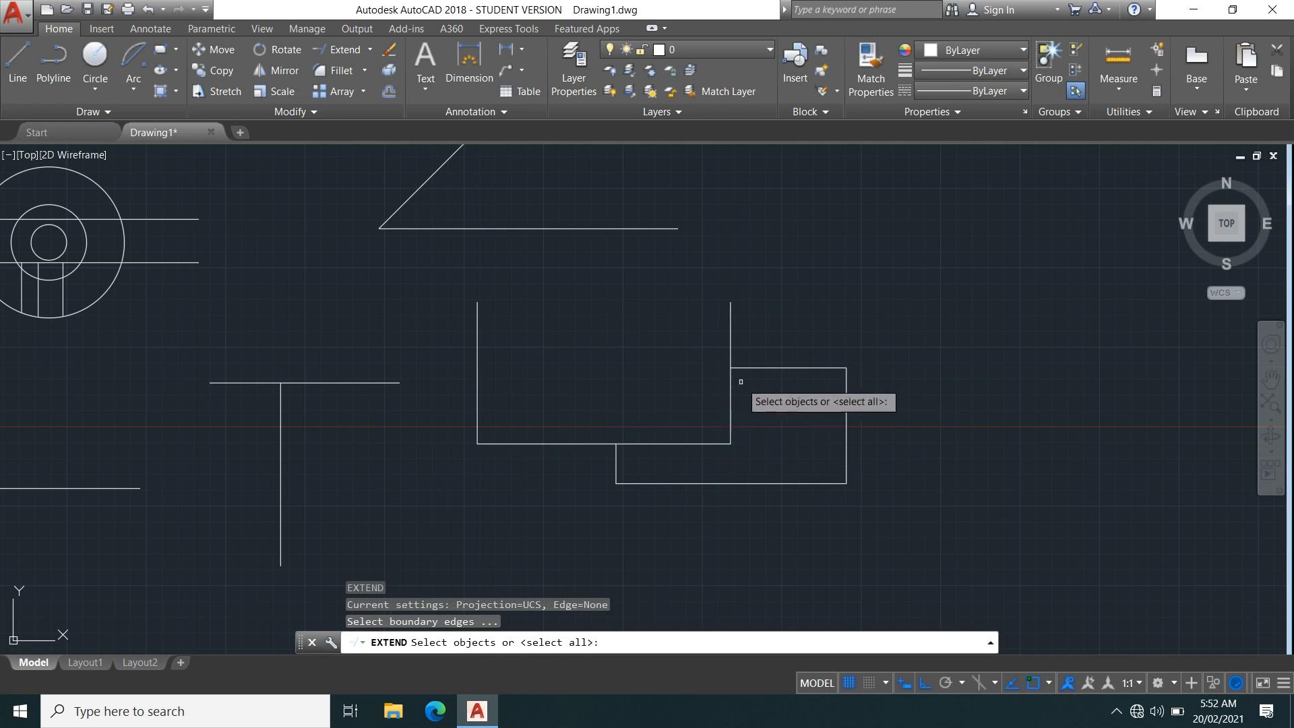
pyautogui.press('Return')
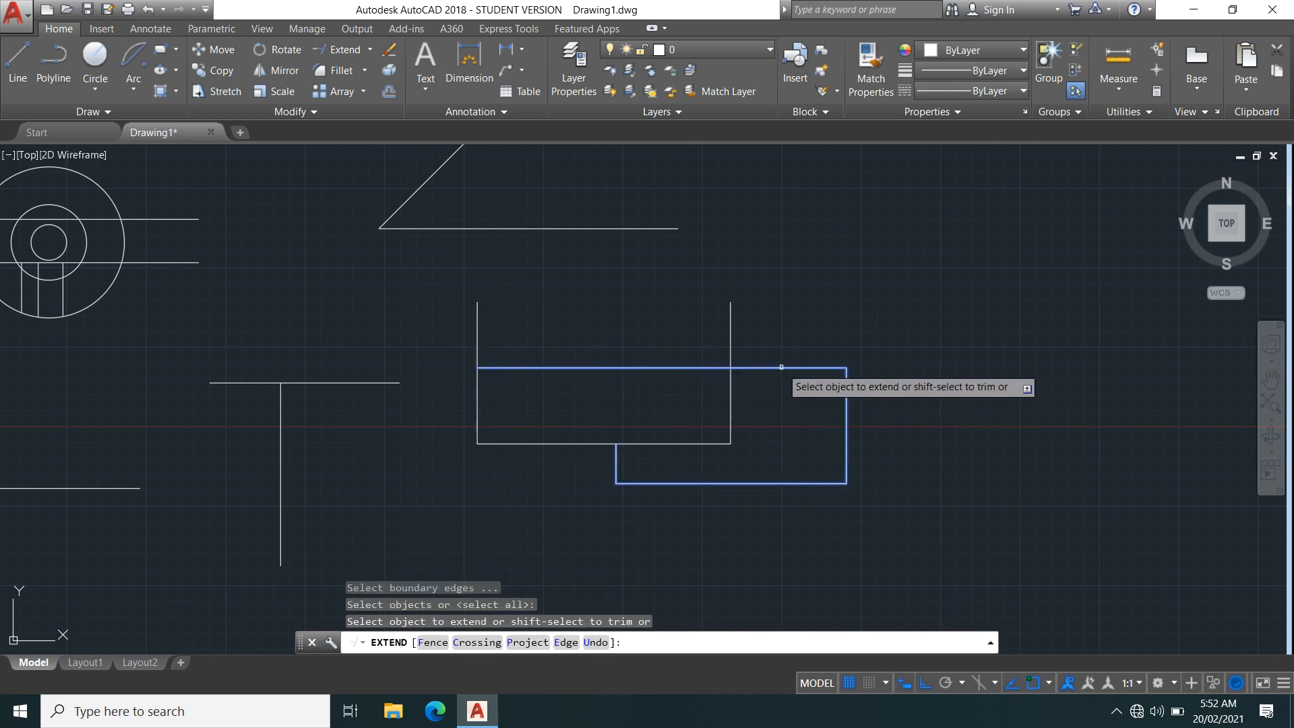
pyautogui.click(781, 367)
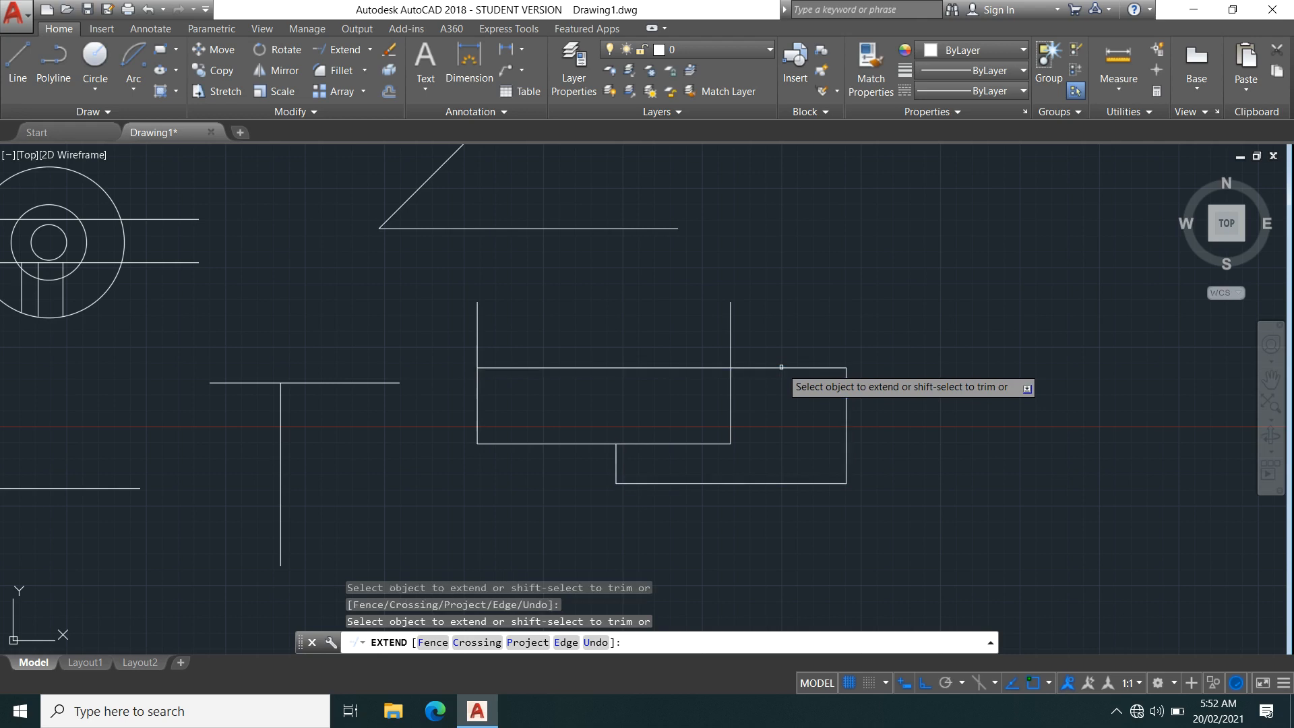
pyautogui.click(618, 464)
pyautogui.press('Escape')
# Erase the two inner circles, three short verticals, the horizontal segments crossing the outer circle's interior, and the angled pair's horizontal line
pyautogui.scroll(-2, 393, 217)
pyautogui.scroll(2, 374, 243)
pyautogui.moveTo(367, 202); pyautogui.dragTo(538, 372, button='middle')
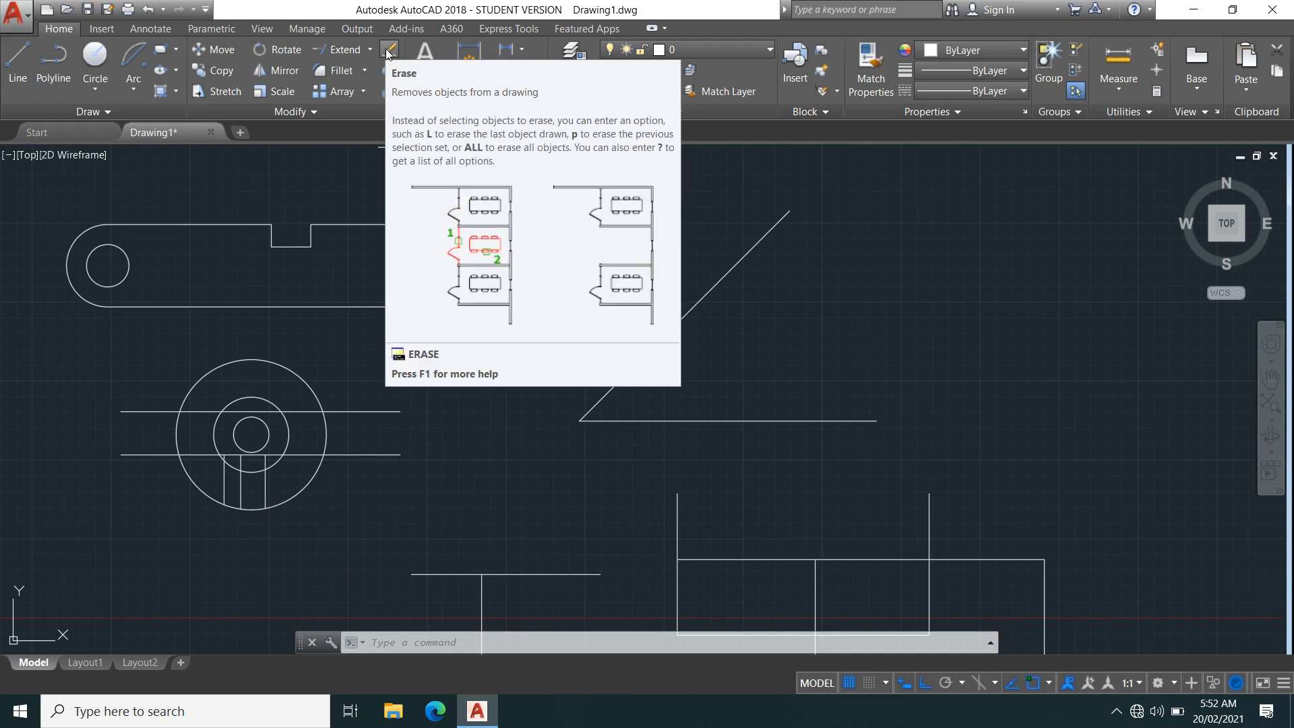
pyautogui.click(387, 53)
pyautogui.moveTo(343, 428)
pyautogui.mouseDown(button='middle')
pyautogui.moveTo(447, 436)
pyautogui.moveTo(564, 412)
pyautogui.mouseUp(button='middle')
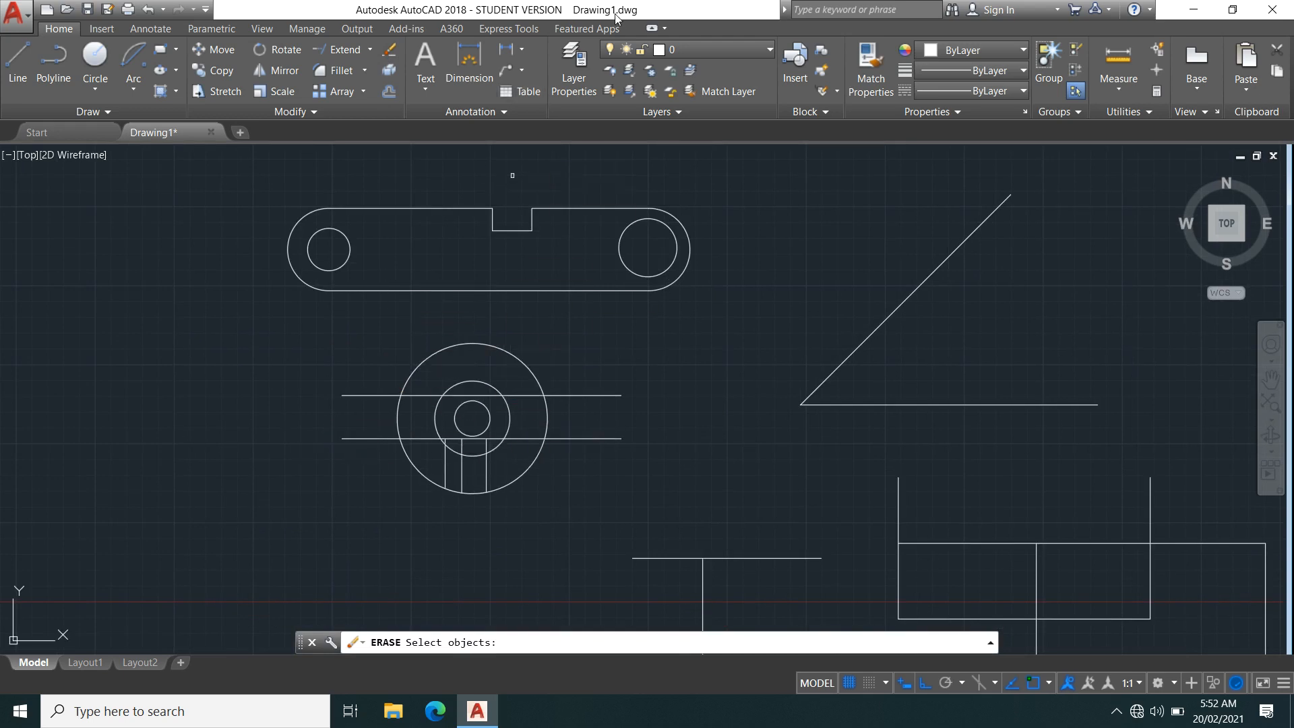
pyautogui.scroll(4, 496, 456)
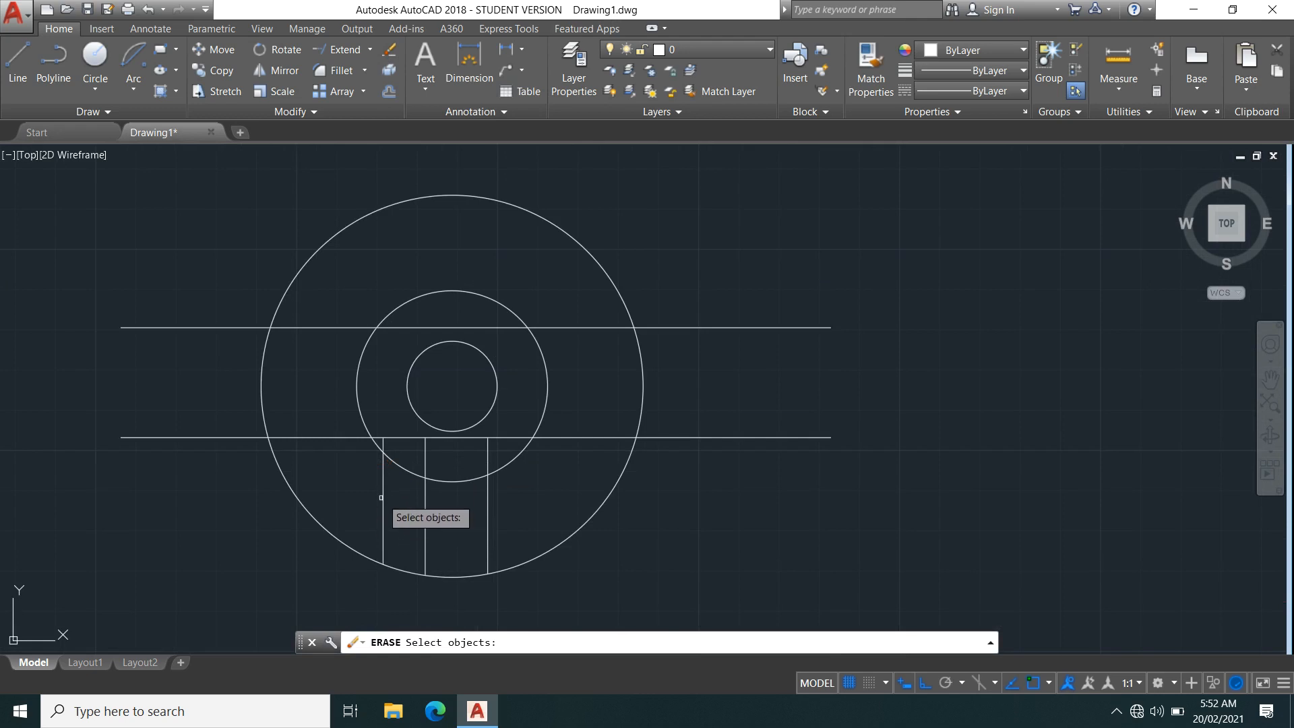
pyautogui.click(376, 507)
pyautogui.click(381, 499)
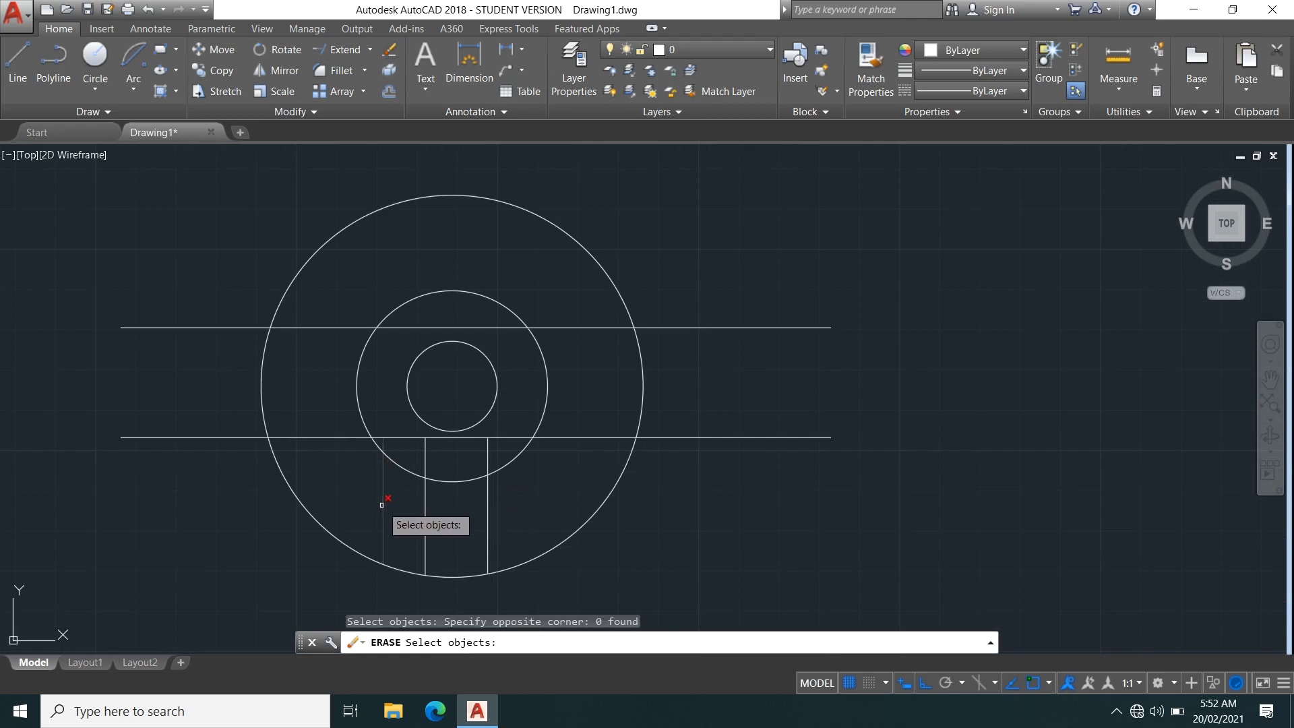
pyautogui.click(381, 500)
pyautogui.click(523, 506)
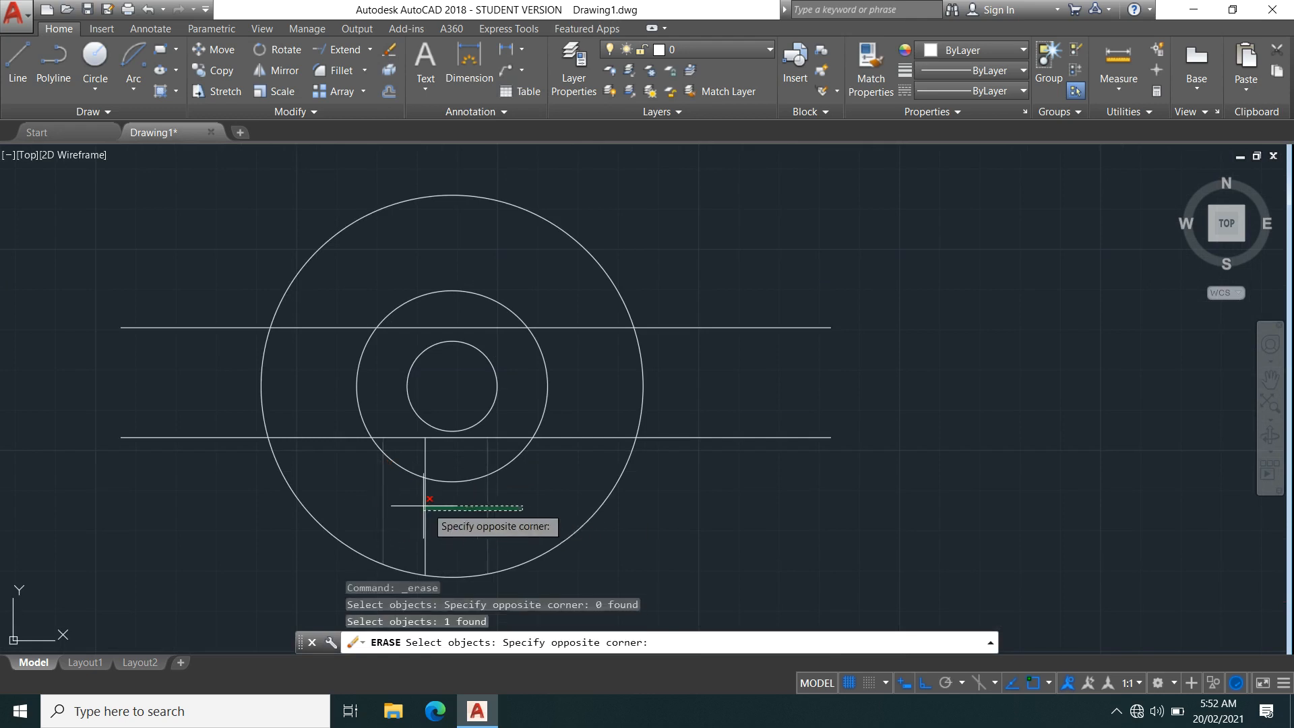
pyautogui.click(370, 504)
pyautogui.click(462, 519)
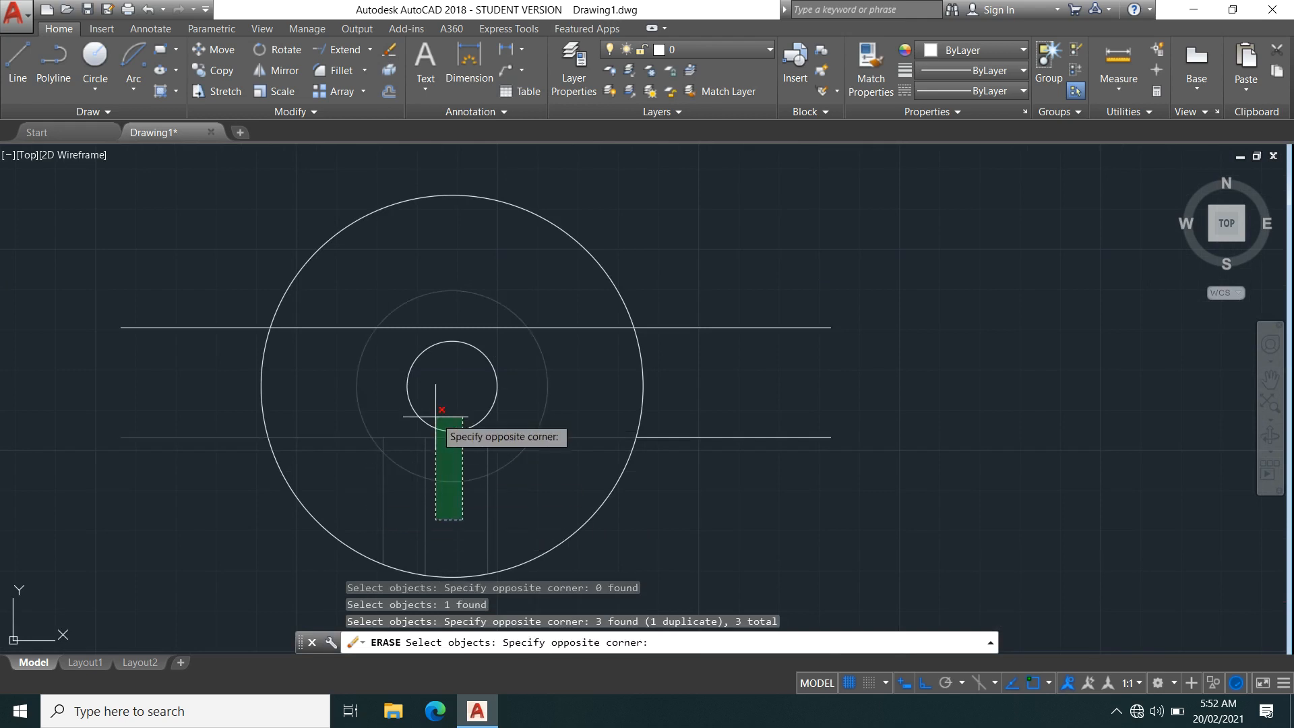
pyautogui.click(455, 273)
pyautogui.scroll(-5, 490, 429)
pyautogui.scroll(4, 490, 428)
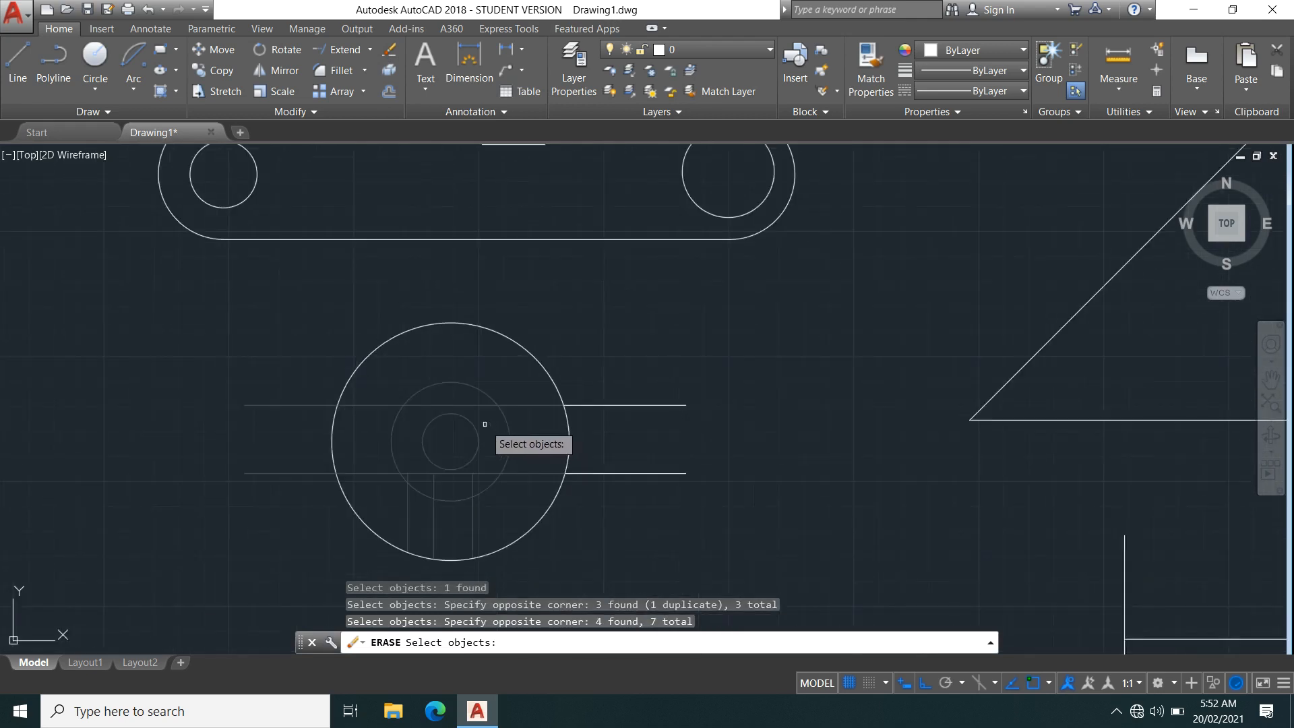
pyautogui.click(482, 381)
pyautogui.click(463, 543)
pyautogui.scroll(-4, 667, 483)
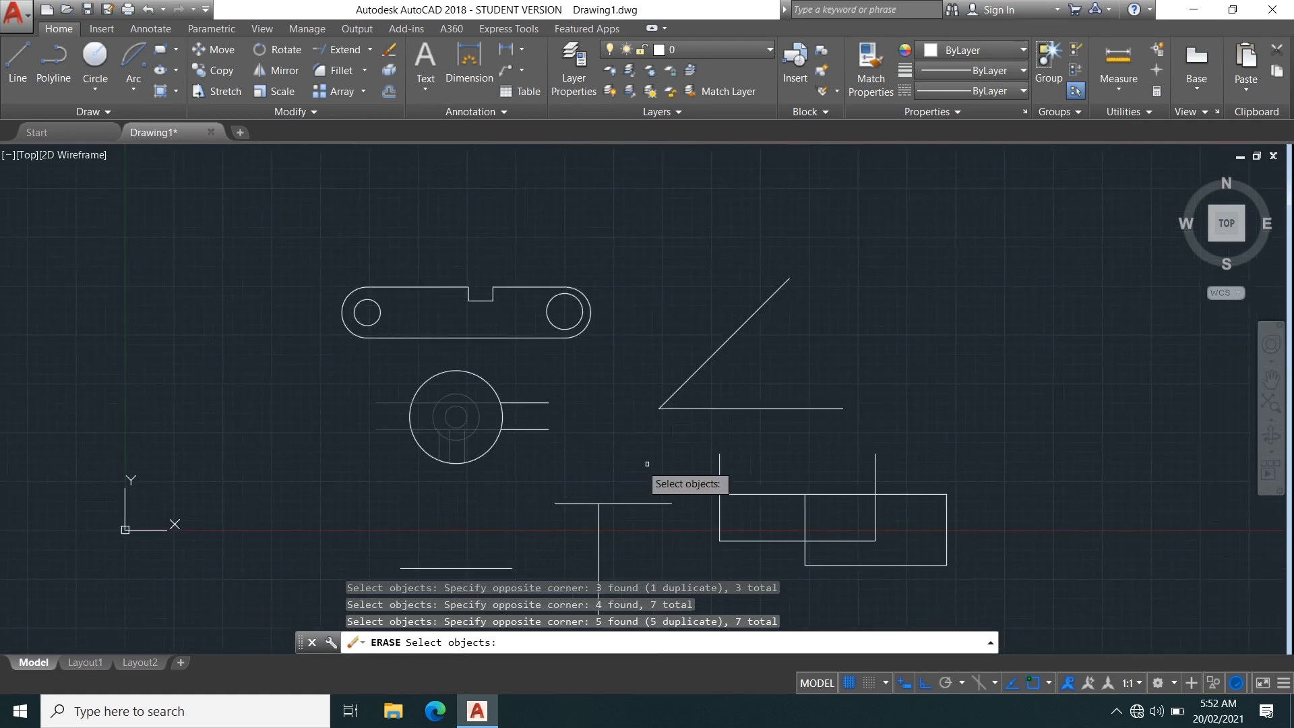
pyautogui.click(716, 407)
pyautogui.press('Return')
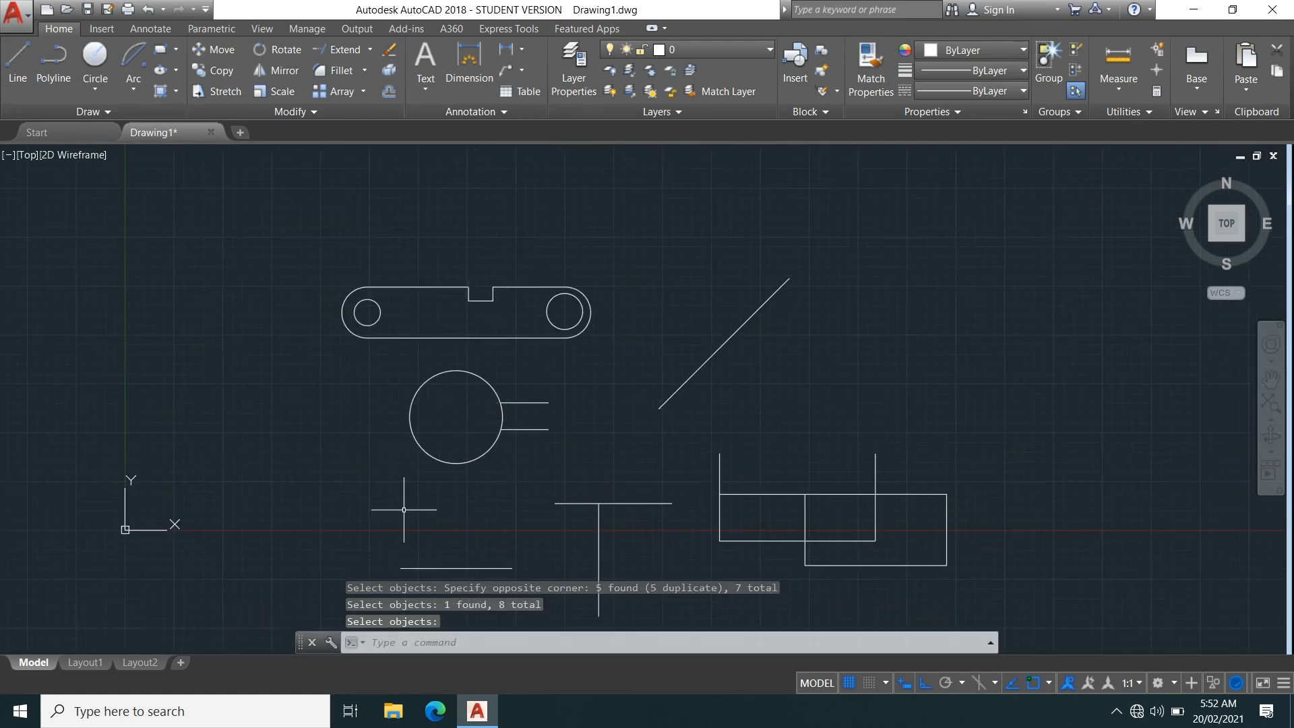
# Restore the erased circles and lines with the OOPS command
pyautogui.scroll(2, 553, 503)
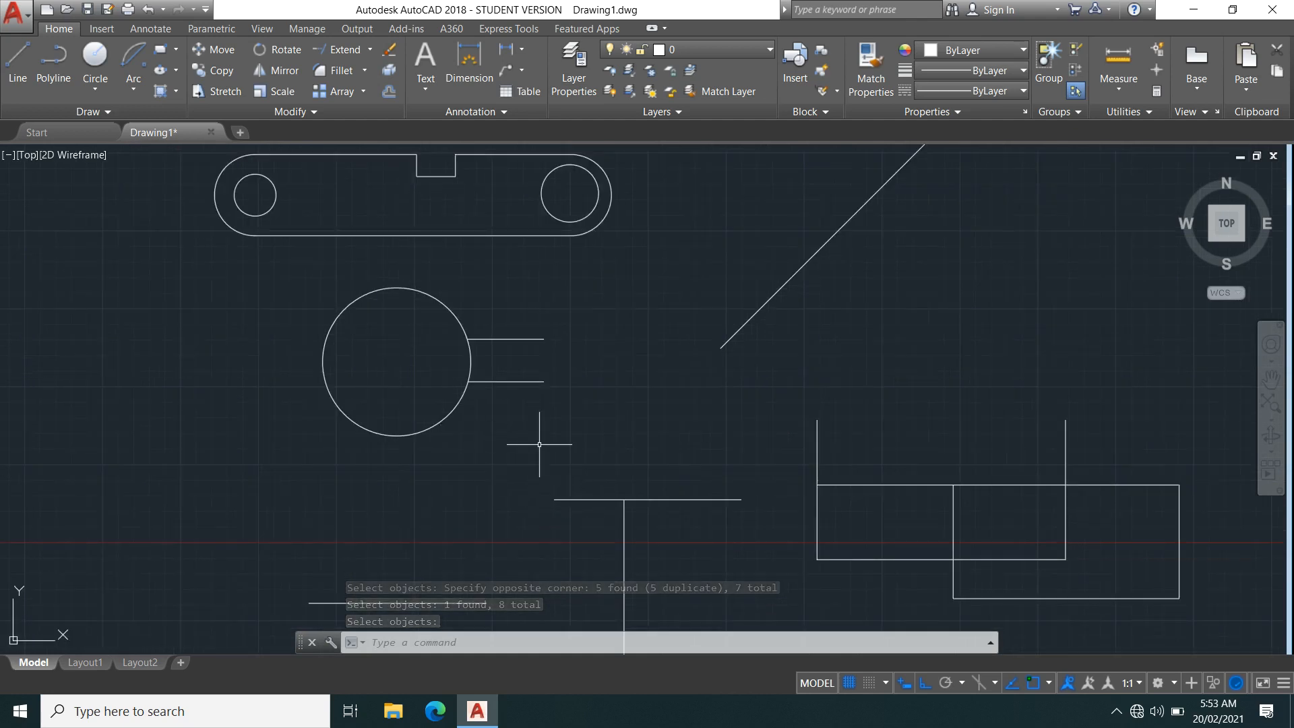
pyautogui.scroll(2, 594, 458)
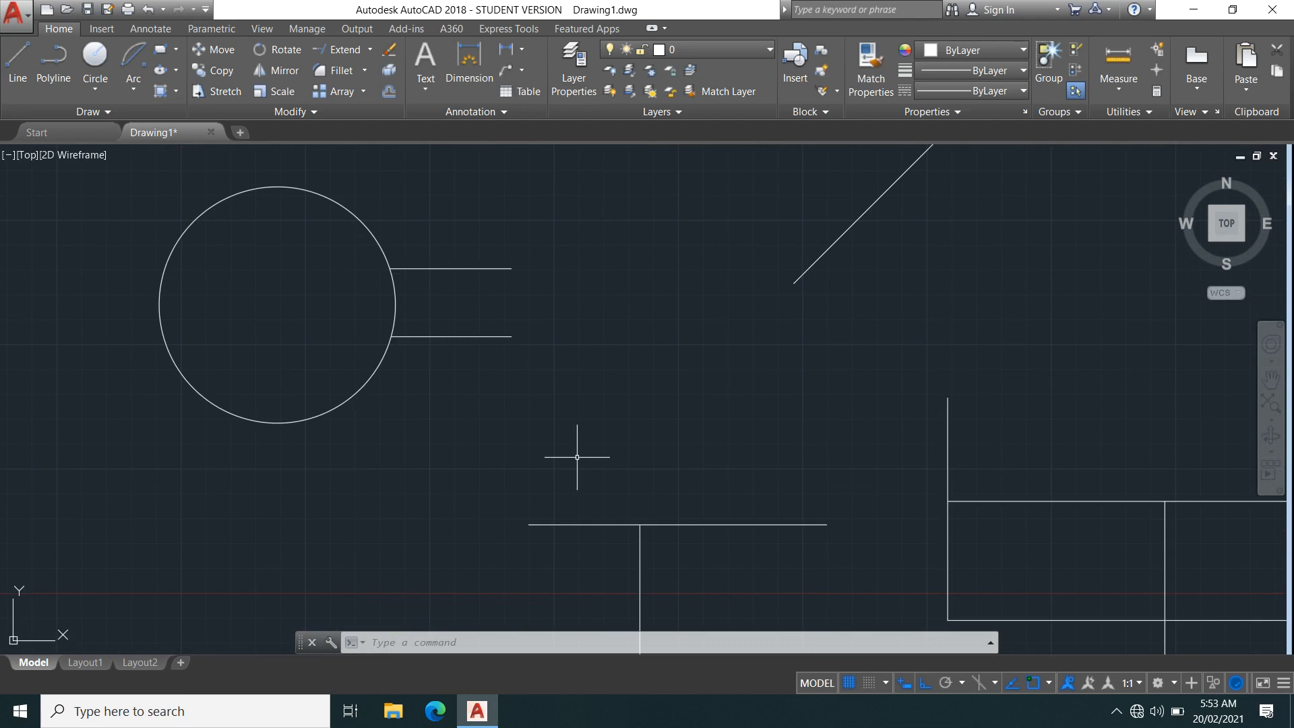
pyautogui.scroll(-2, 577, 457)
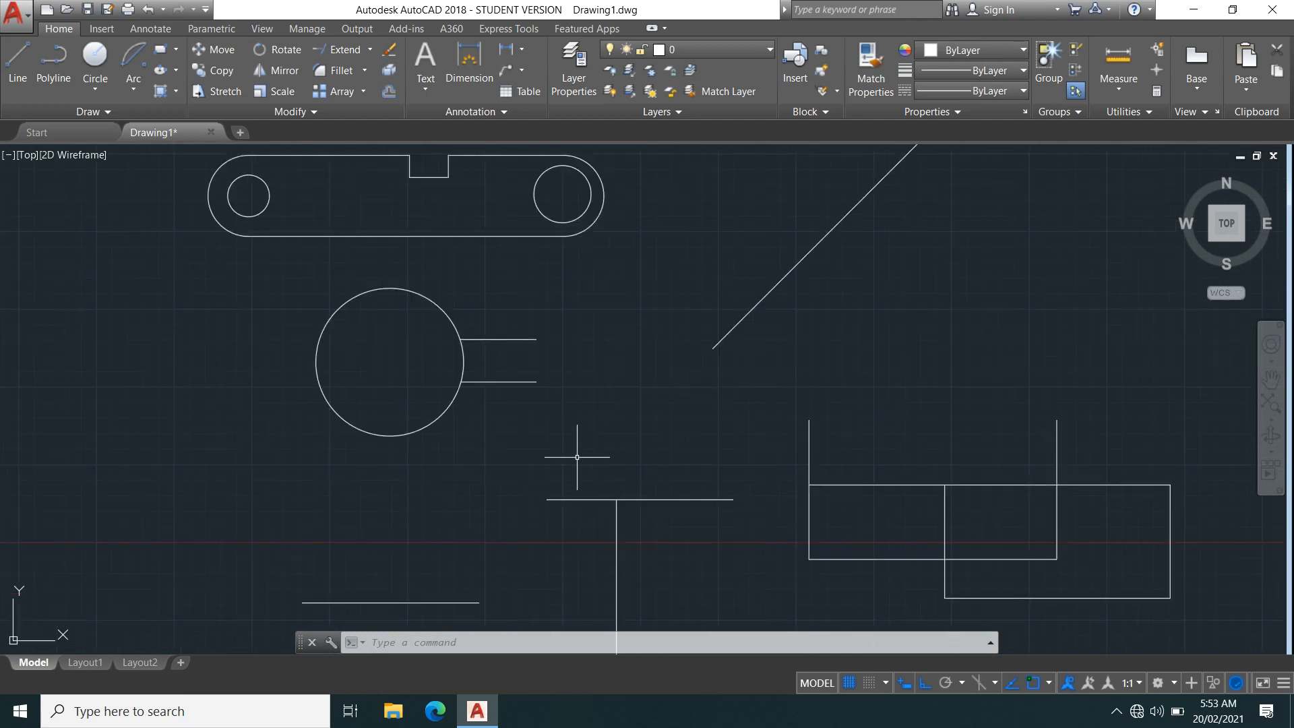
pyautogui.write('O')
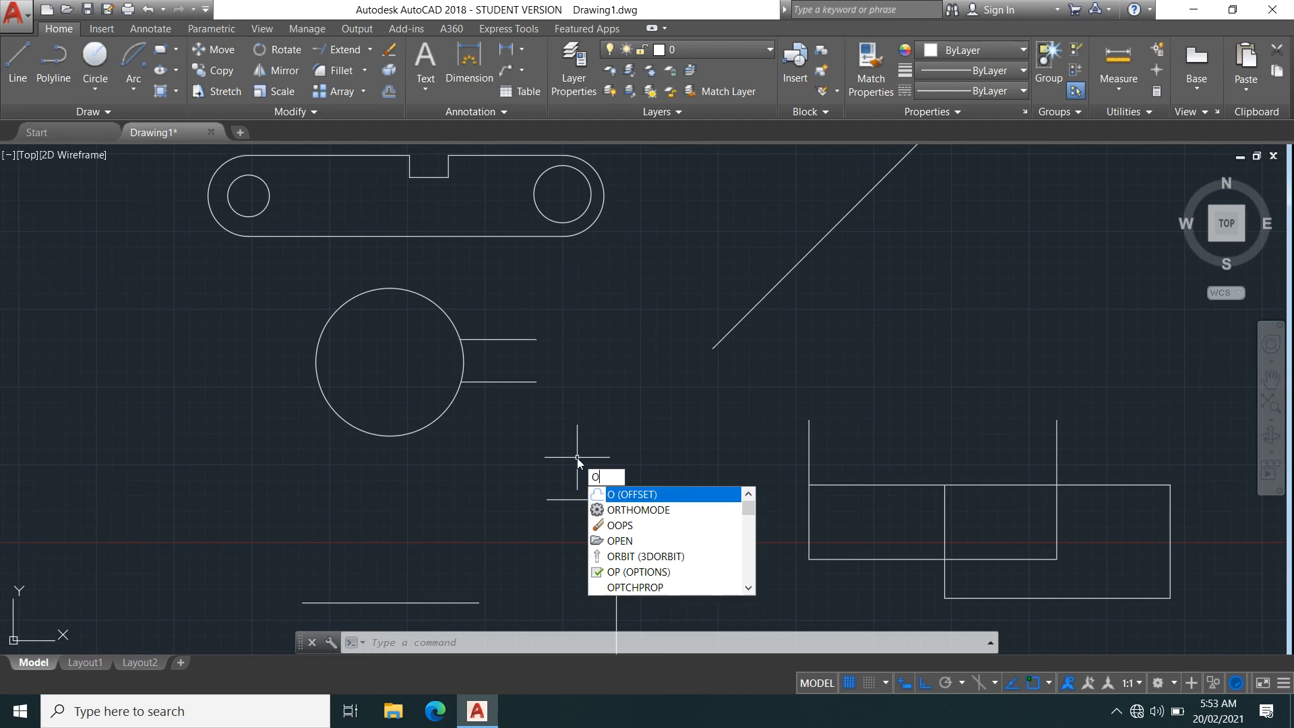
pyautogui.write('Pp\\\\')
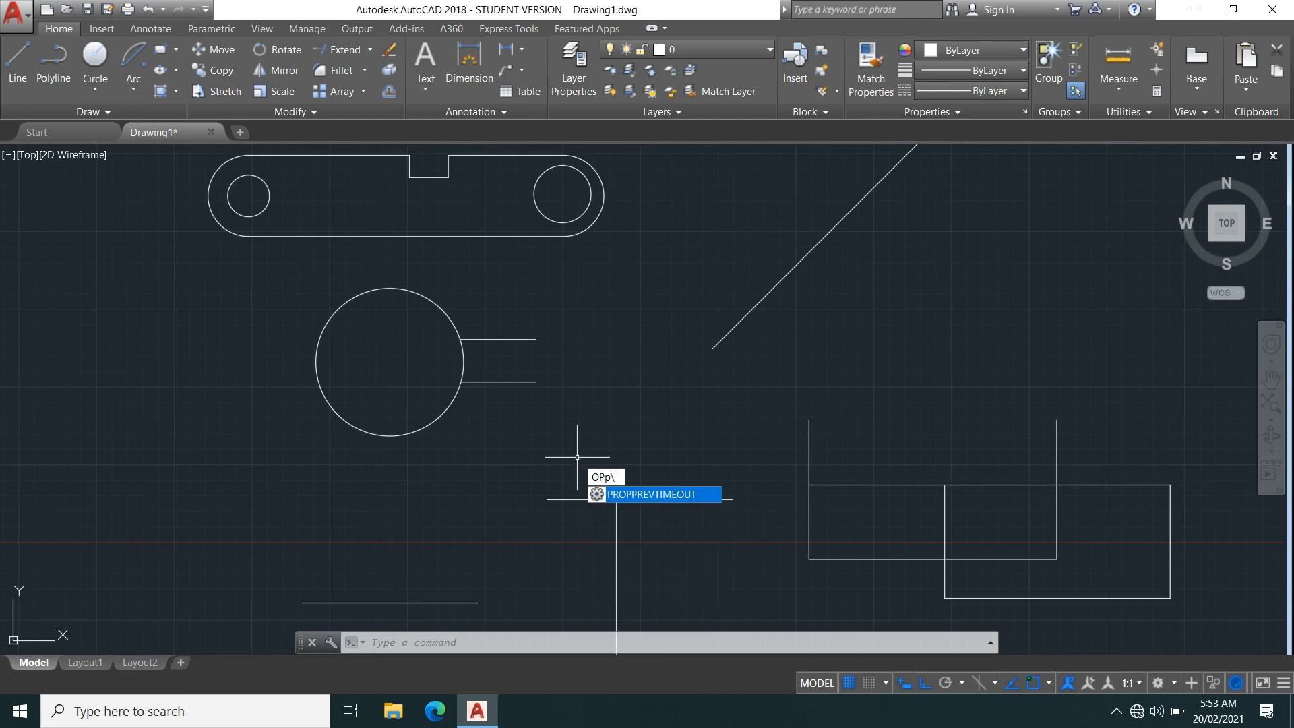
pyautogui.press('BackSpace')
pyautogui.press('BackSpace')
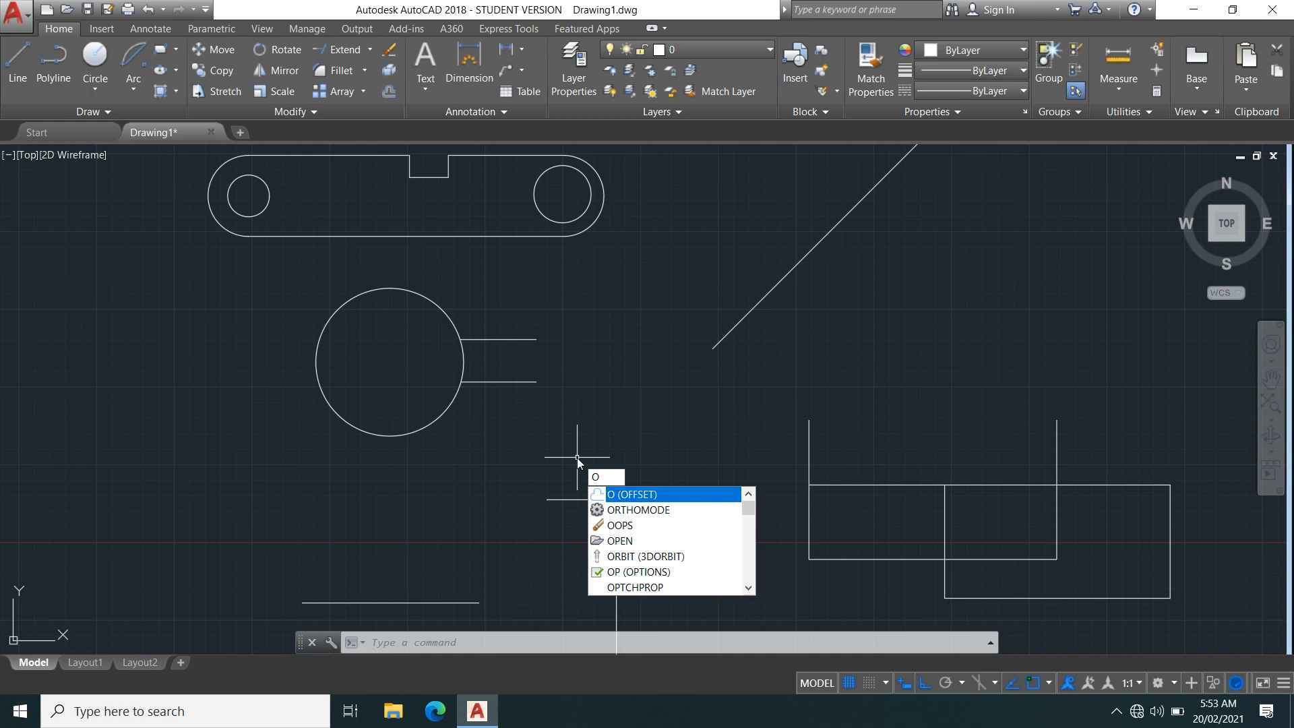
pyautogui.write('OPS')
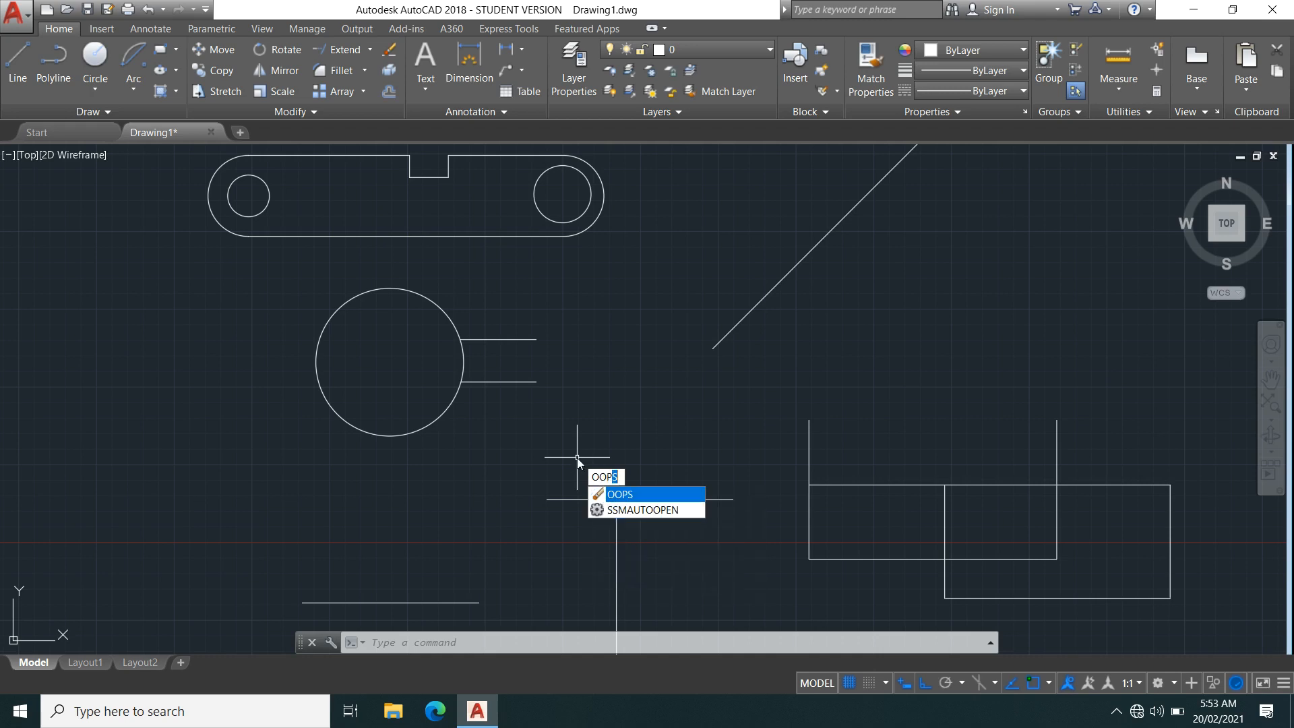
pyautogui.press('Return')
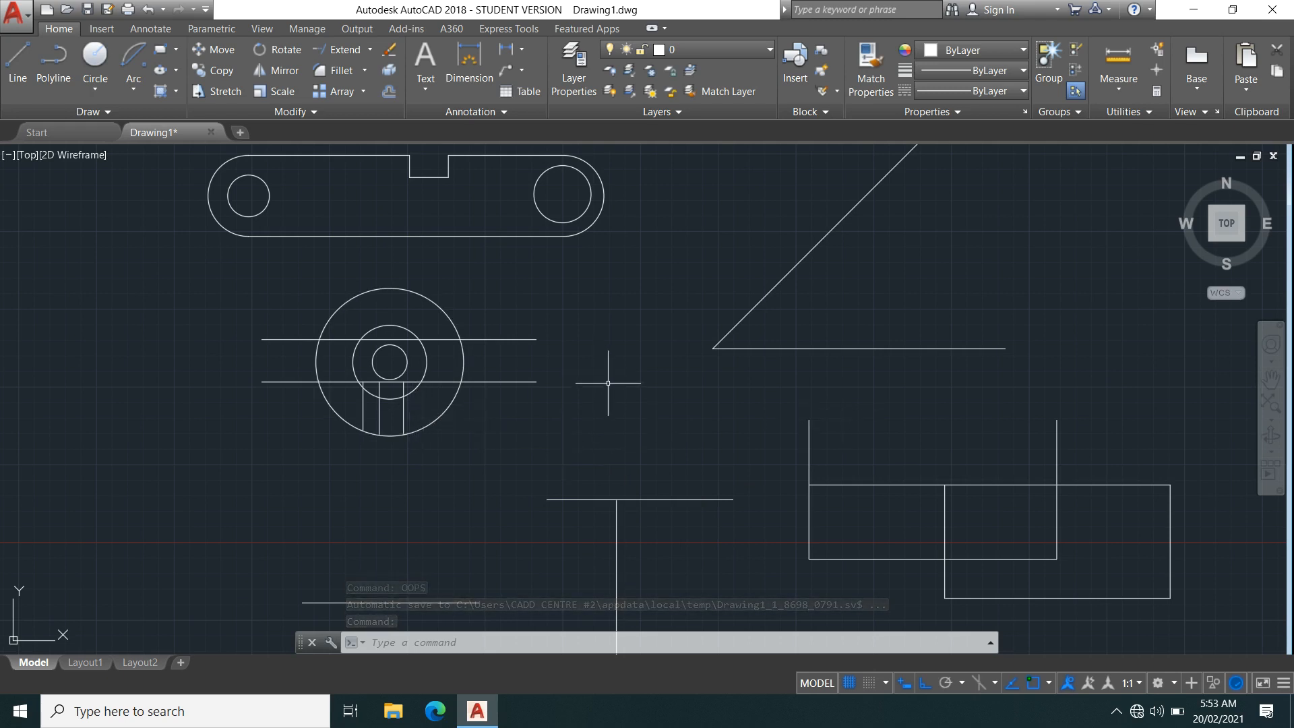
# Erase the angled line pair and the open-topped first rectangle with a crossing selection, and restore them with OOPS
pyautogui.click(389, 50)
pyautogui.click(904, 456)
pyautogui.click(769, 277)
pyautogui.press('Return')
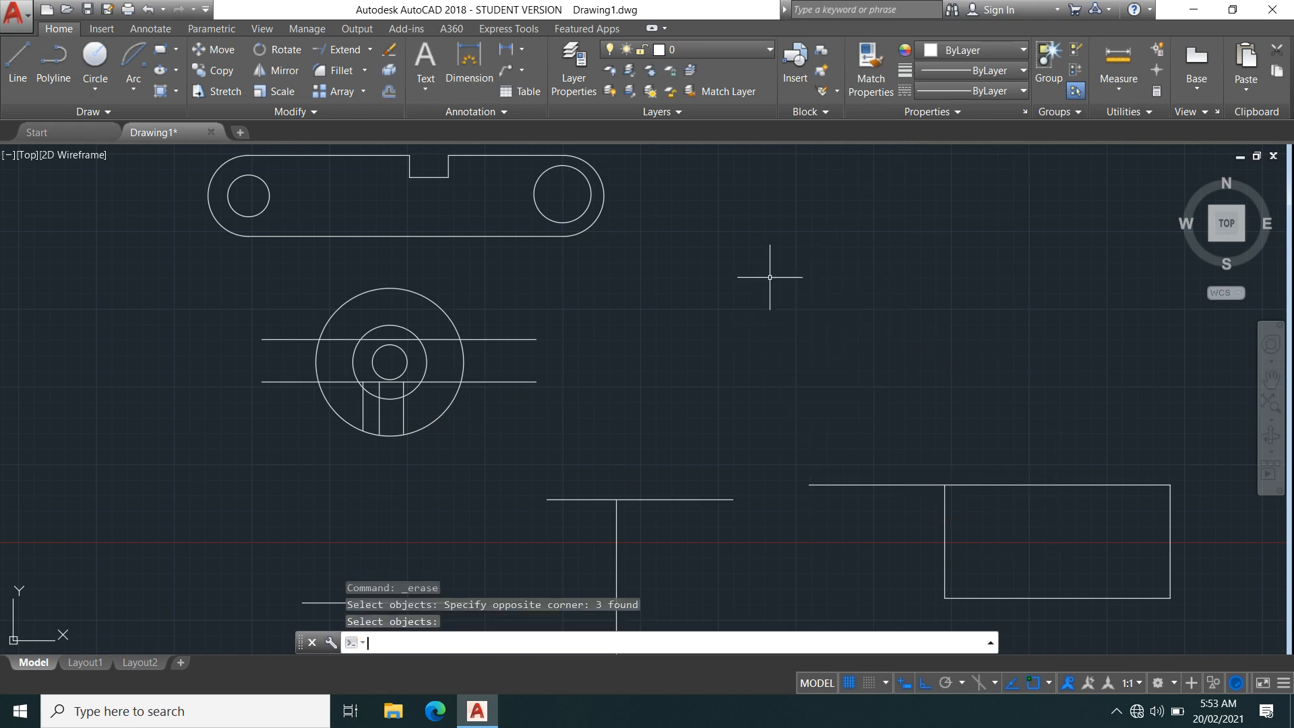
pyautogui.write('oops')
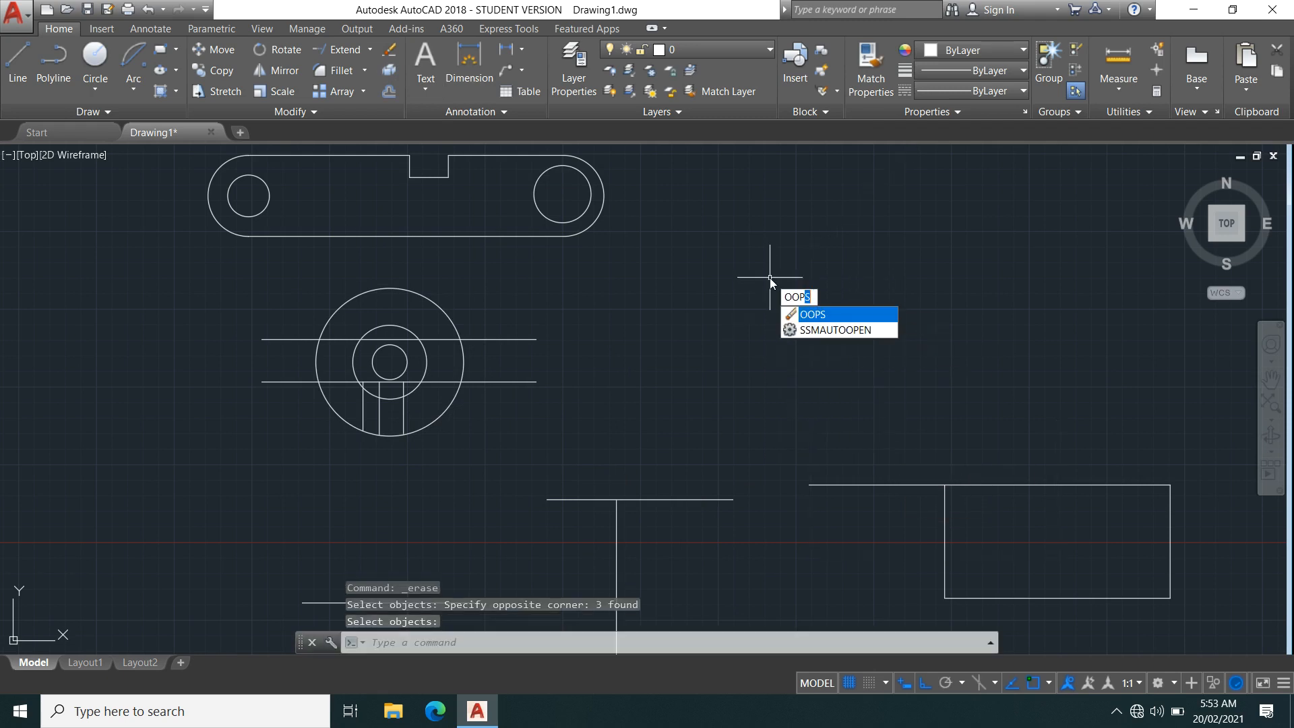
pyautogui.press('Return')
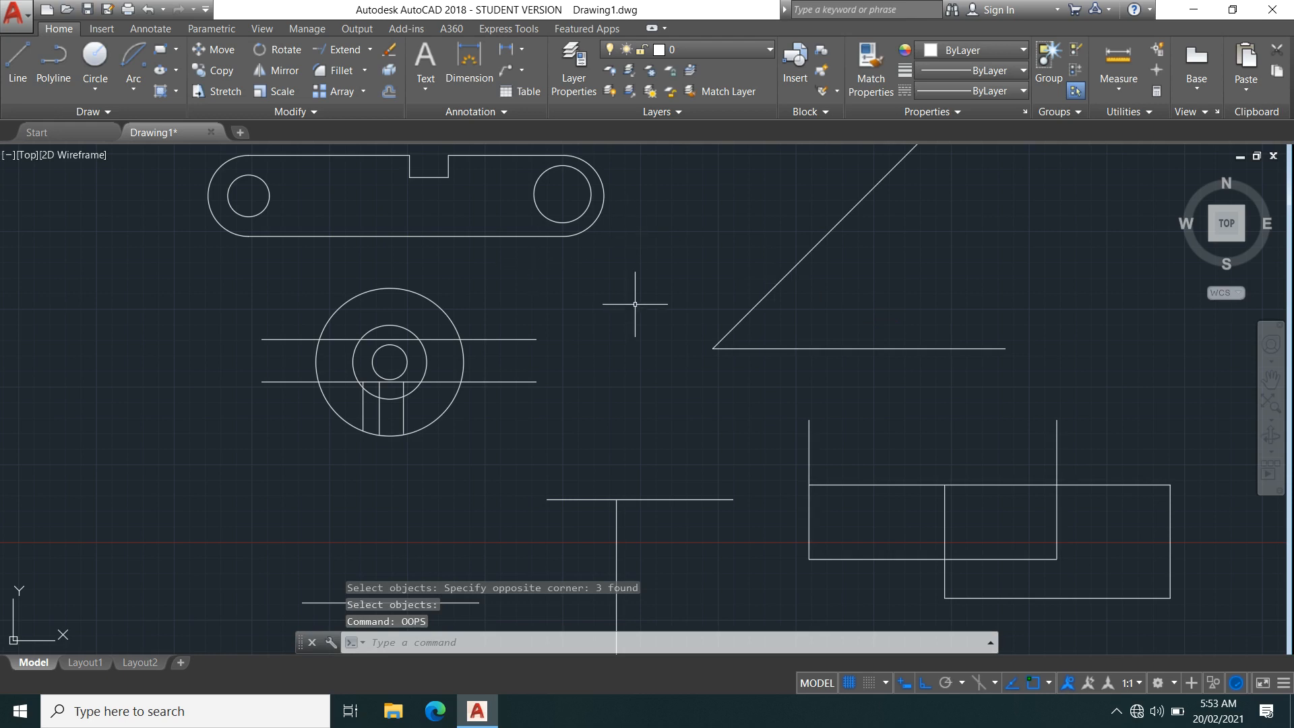